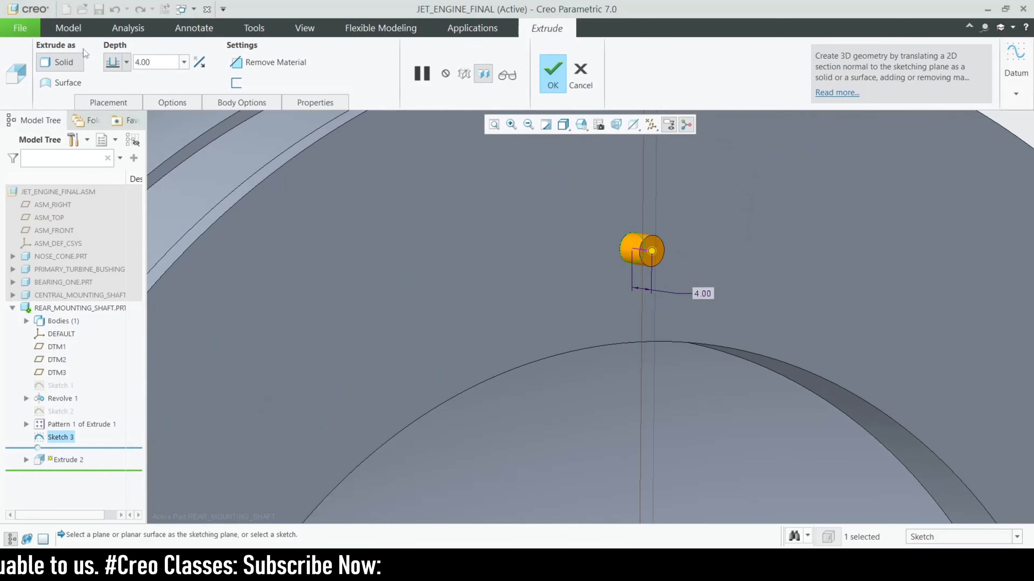
# Step: Extrude Sketch 3 as a material-removing cut with a depth of 10 into the rear mounting shaft's large end face
pyautogui.click(276, 62)
pyautogui.scroll(-3, 301, 183)
pyautogui.scroll(2, 457, 184)
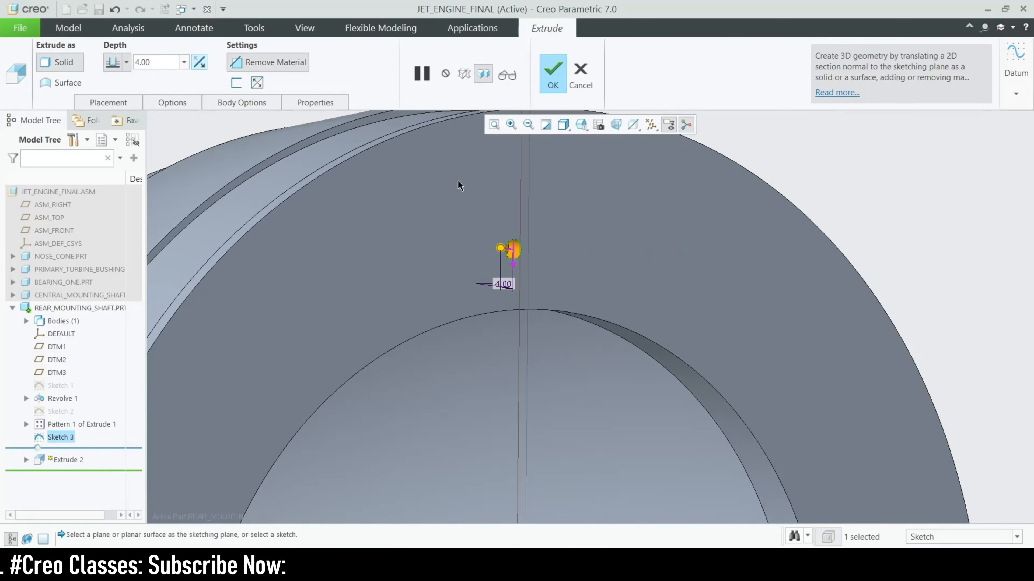
pyautogui.doubleClick(145, 62)
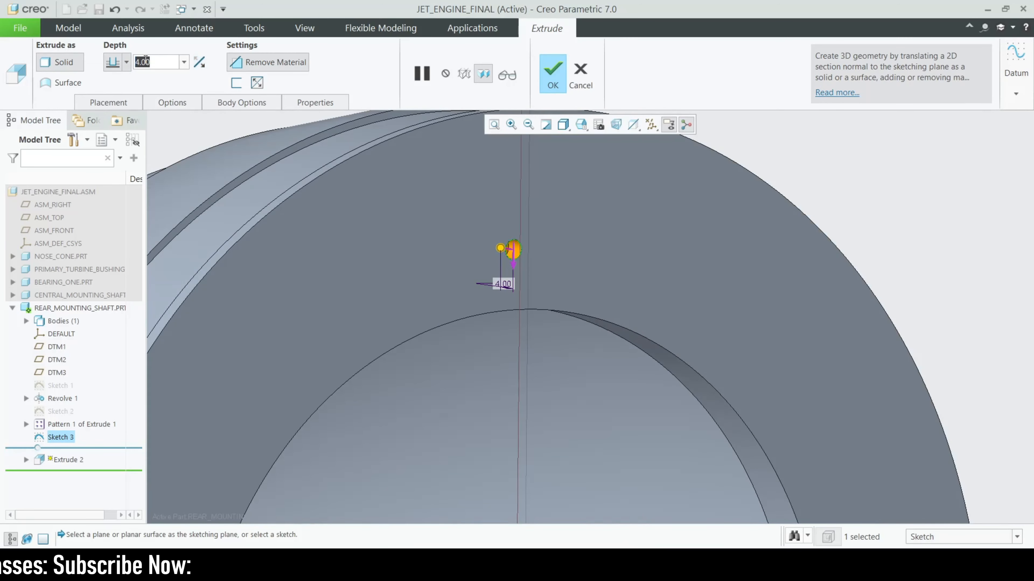
pyautogui.write('10')
pyautogui.press('Return')
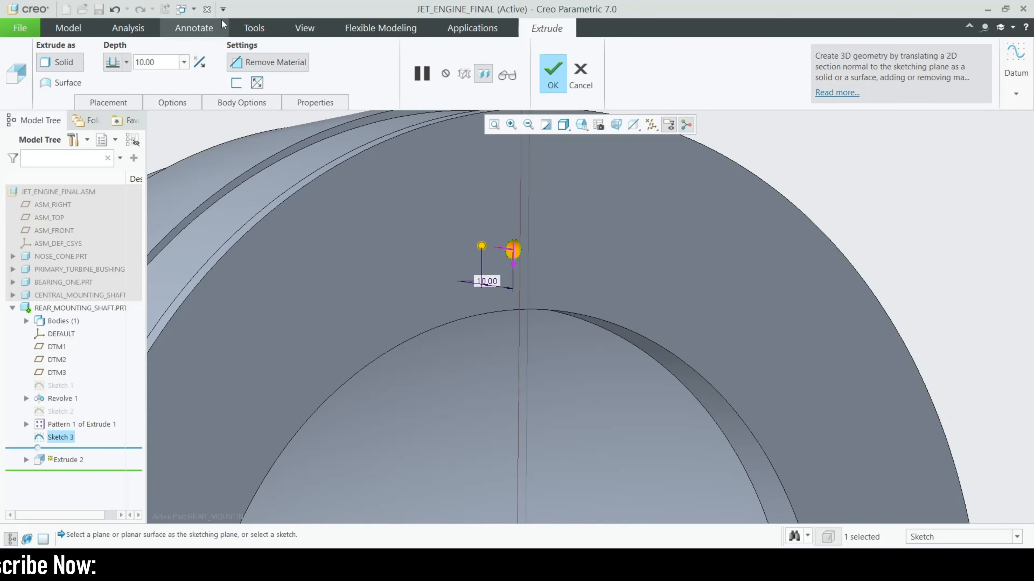
pyautogui.click(552, 82)
# Step: Pattern the small hole cut around the shaft's central axis with 10 members spread evenly over 360 degrees
pyautogui.scroll(-3, 568, 288)
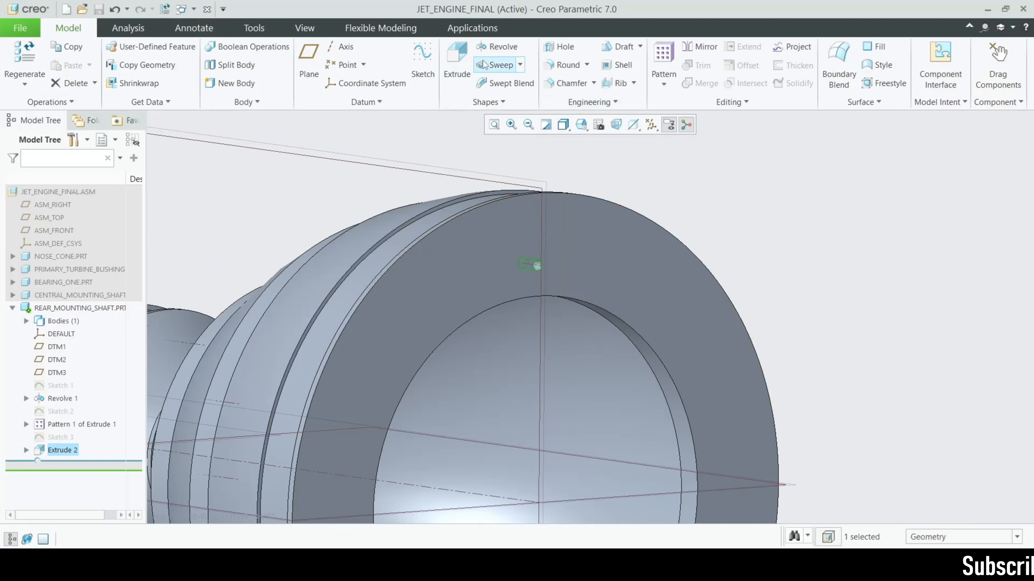
pyautogui.click(663, 61)
pyautogui.click(103, 64)
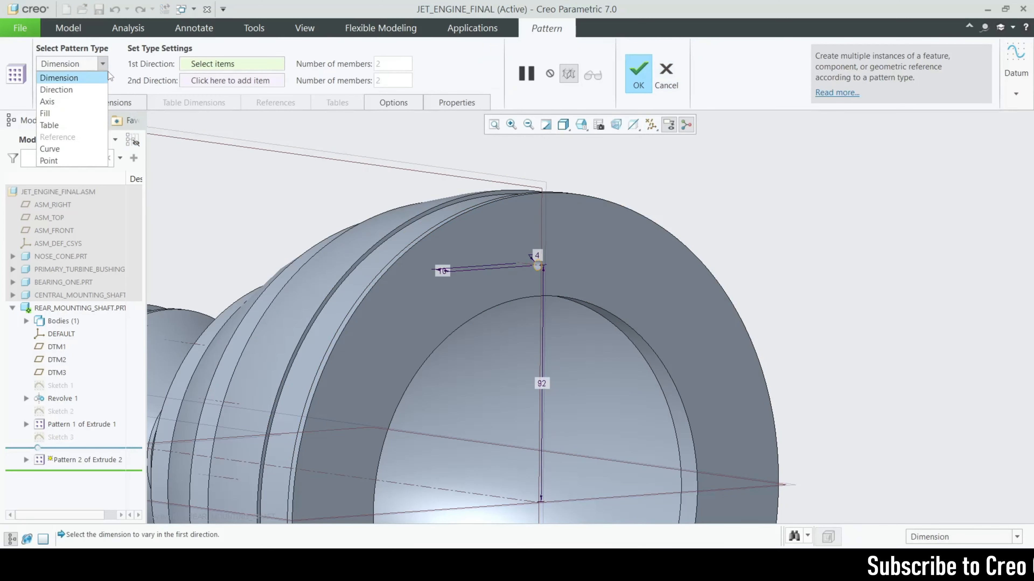
pyautogui.click(61, 101)
pyautogui.scroll(-2, 437, 343)
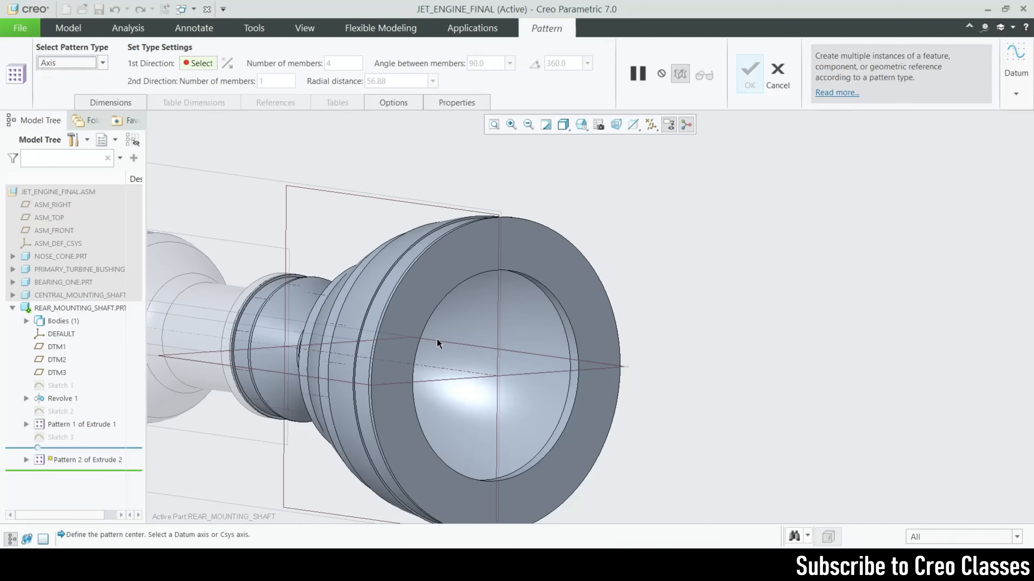
pyautogui.click(440, 365)
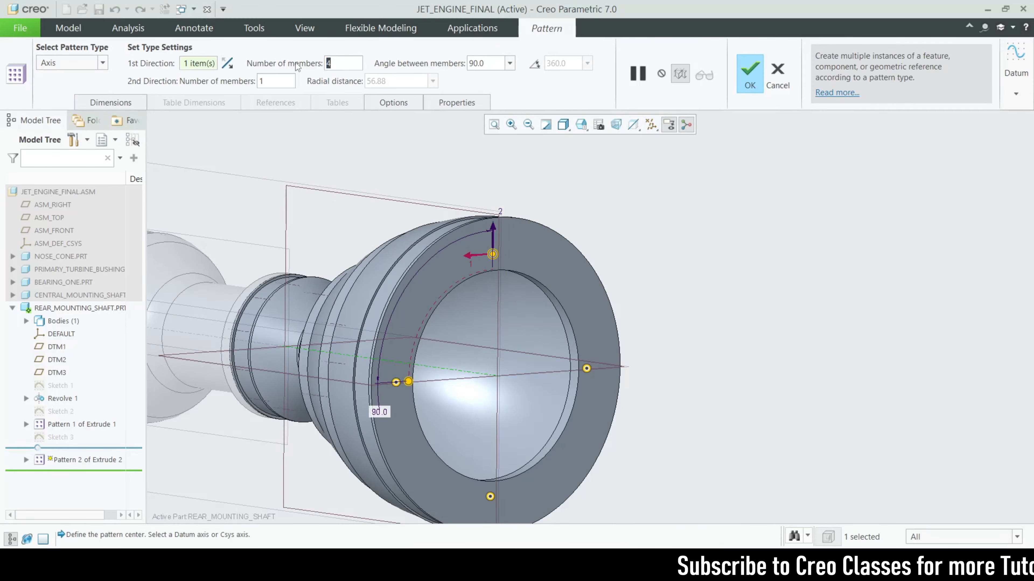
pyautogui.write('10')
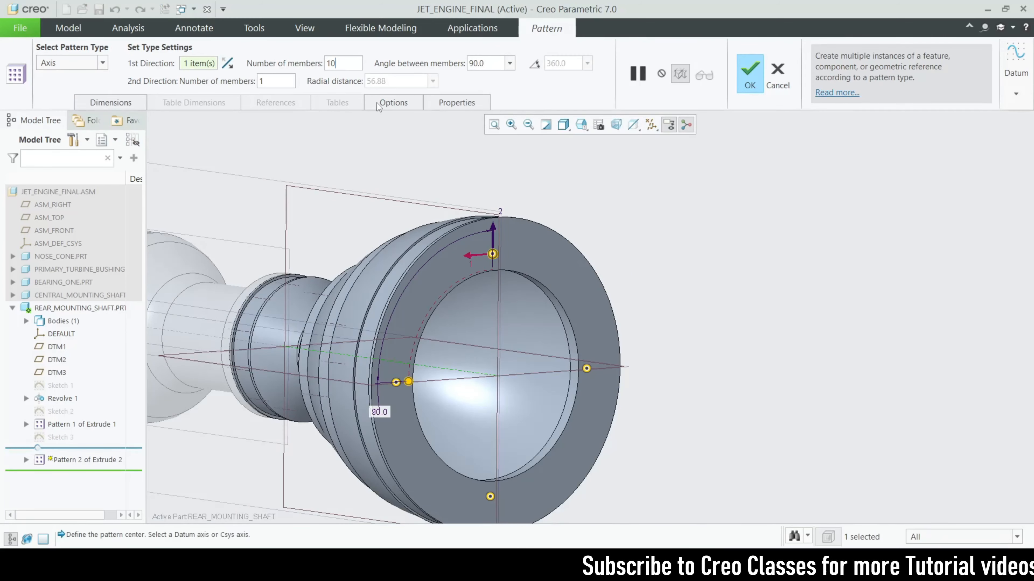
pyautogui.click(535, 64)
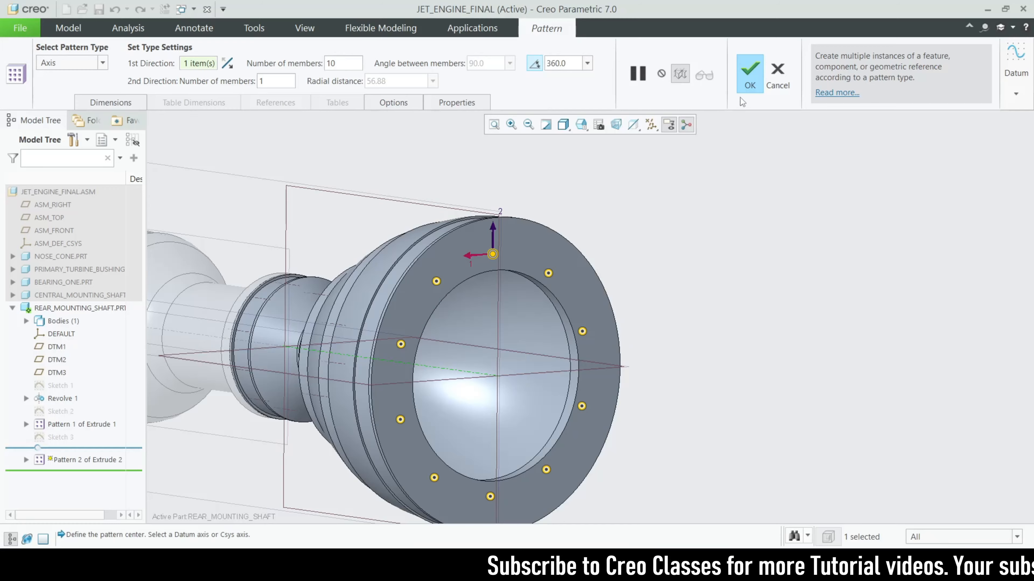
pyautogui.click(749, 77)
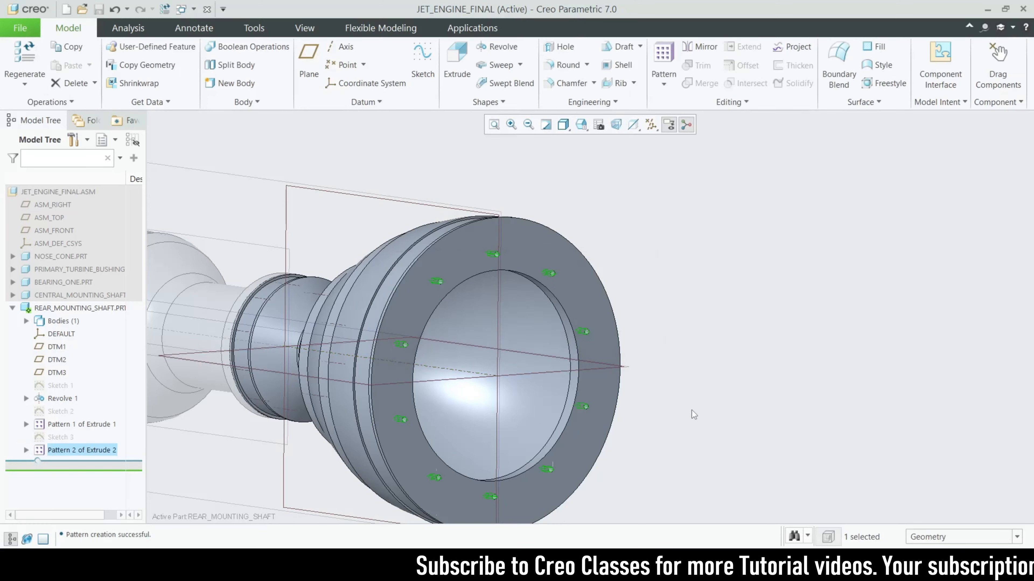
# Step: Compare the modelled rear mounting shaft with the shaded isometric view in the rear_mounting_shaft_eng_drw PDF in the browser
pyautogui.click(676, 293)
pyautogui.scroll(-2, 677, 282)
pyautogui.moveTo(701, 296)
pyautogui.mouseDown(button='middle')
pyautogui.moveTo(743, 302)
pyautogui.moveTo(711, 302)
pyautogui.mouseUp(button='middle')
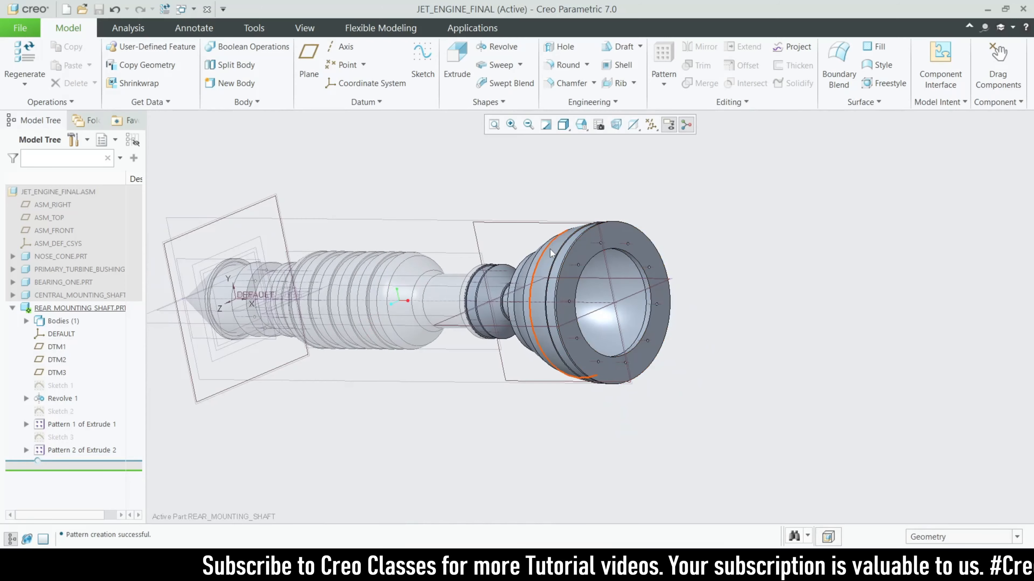
pyautogui.scroll(3, 550, 247)
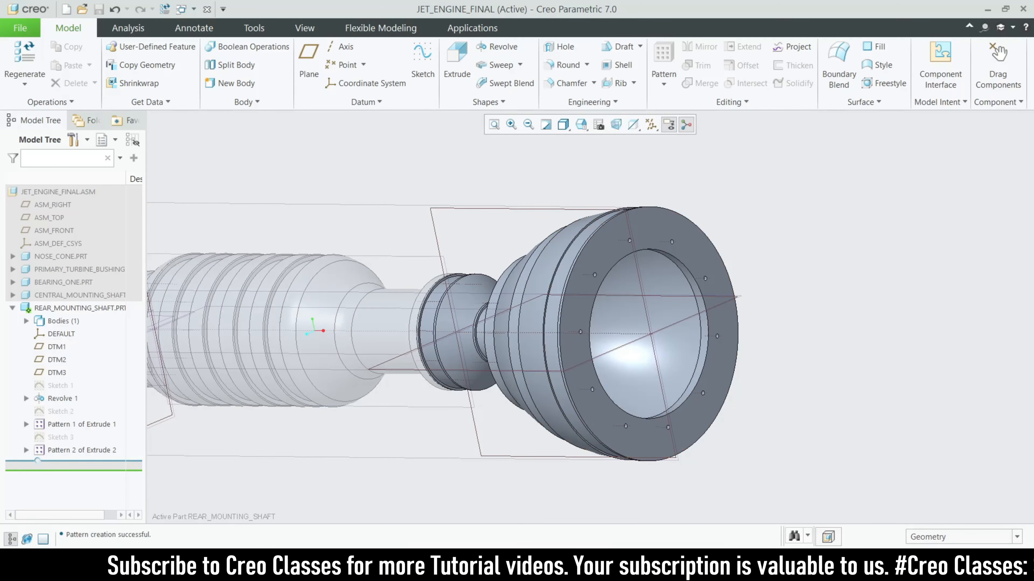
pyautogui.click(657, 568)
pyautogui.scroll(9, 592, 327)
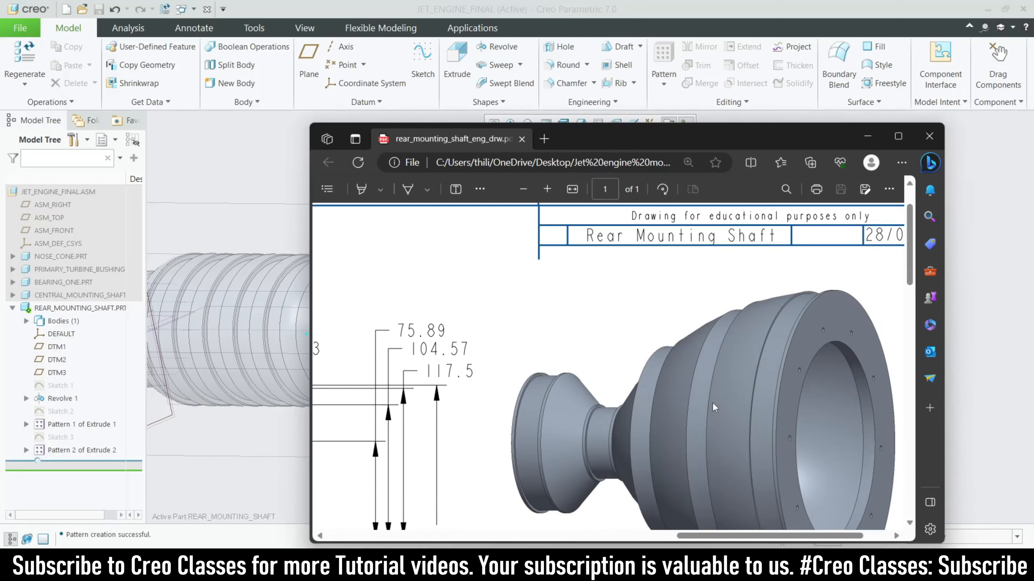
pyautogui.scroll(-2, 712, 403)
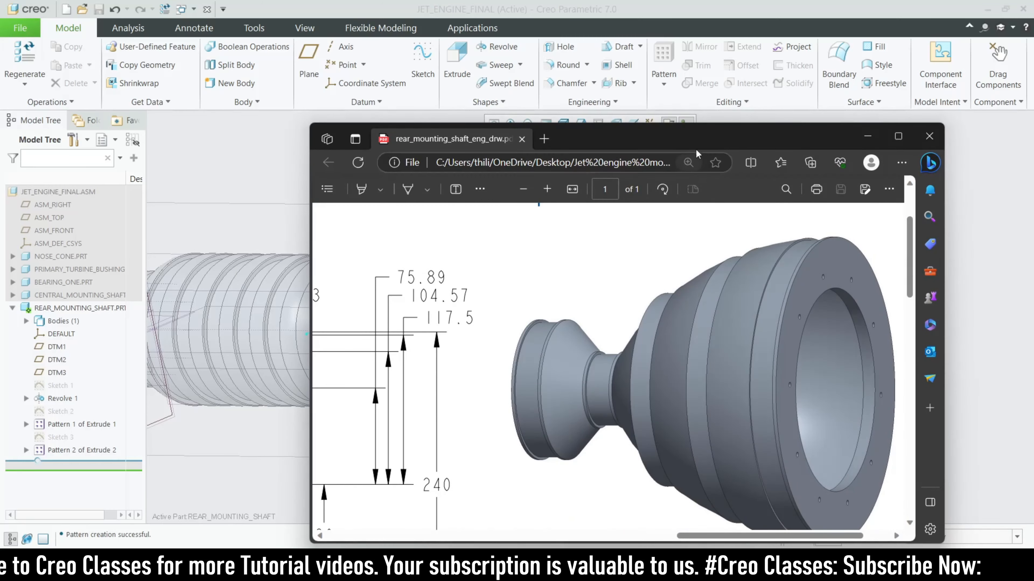
pyautogui.moveTo(695, 148); pyautogui.dragTo(267, 133)
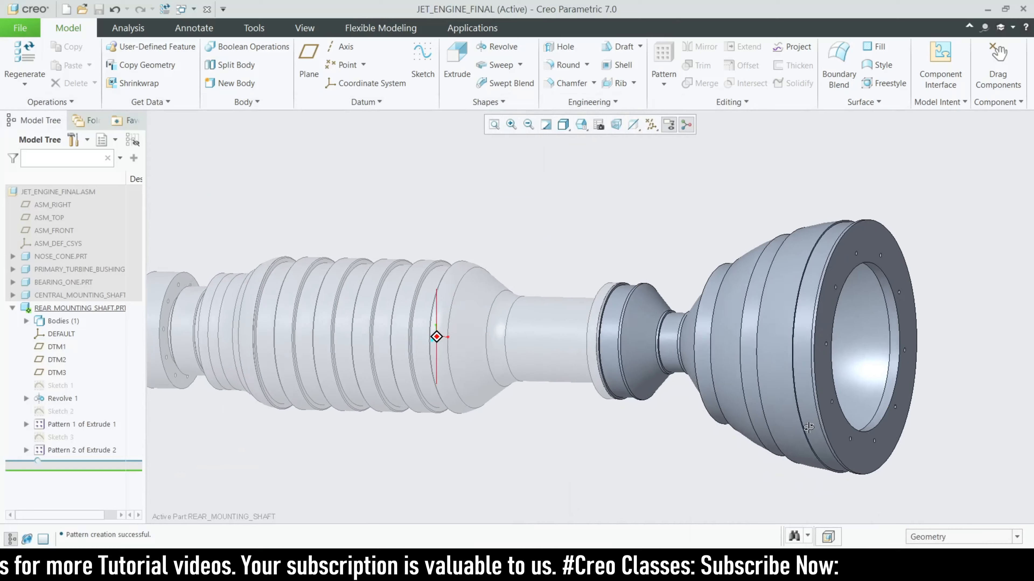
pyautogui.scroll(-4, 806, 423)
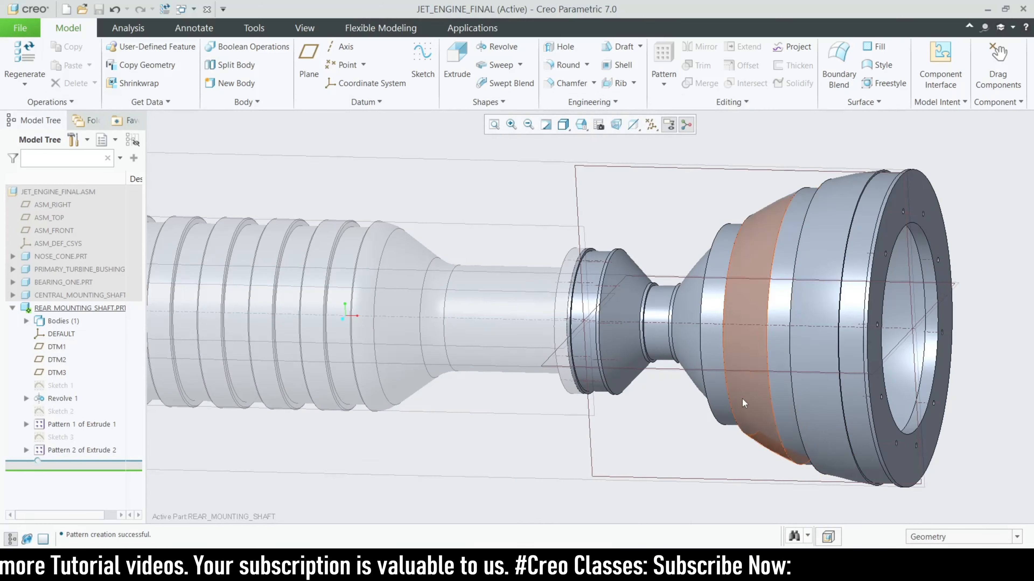
pyautogui.click(738, 566)
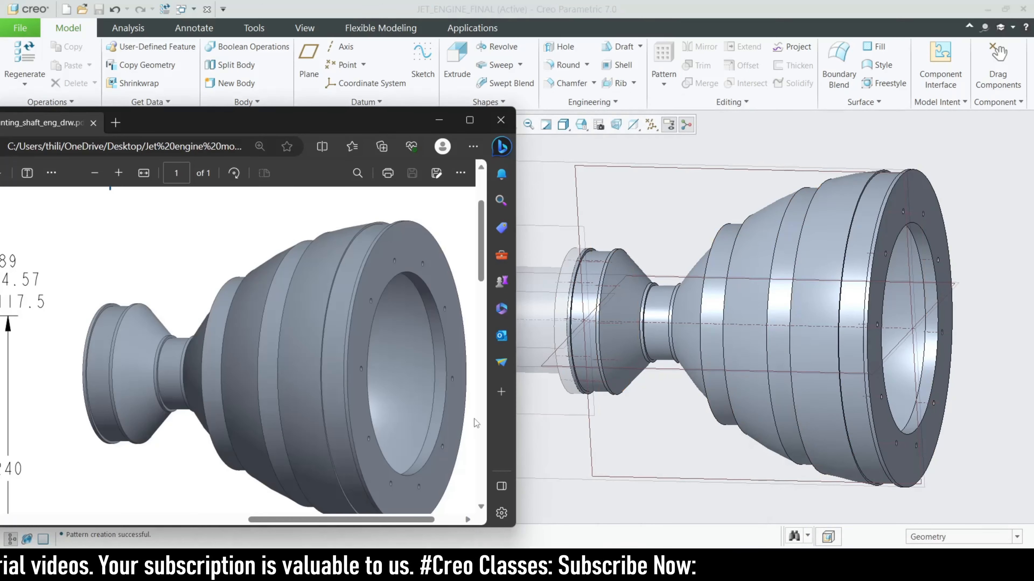
pyautogui.scroll(-1, 392, 405)
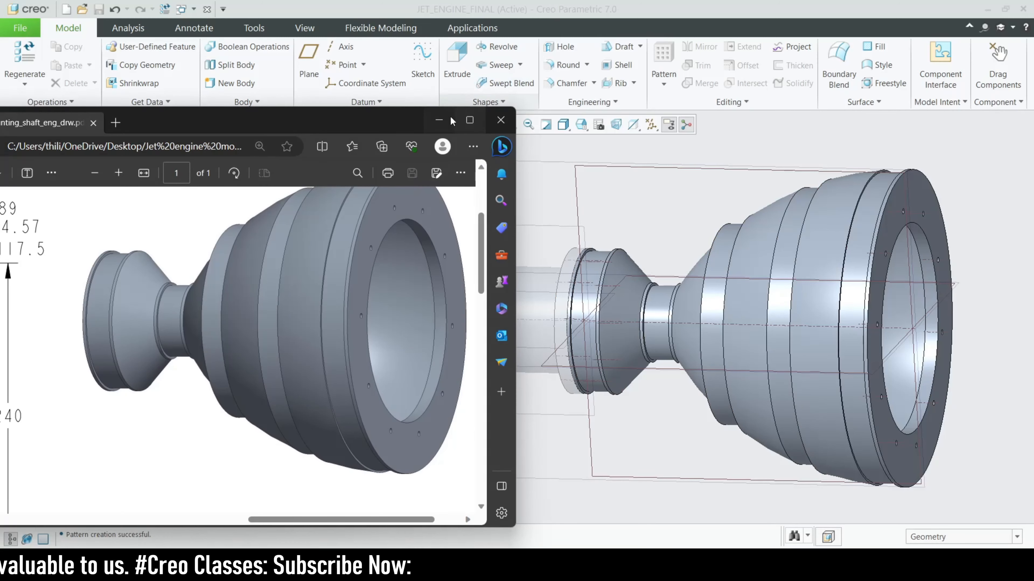
# Step: Review section A-A and the dimensioned side and end views in the rear mounting shaft drawing, and close the PDF
pyautogui.moveTo(385, 124); pyautogui.dragTo(689, 111)
pyautogui.scroll(1, 421, 386)
pyautogui.scroll(2, 421, 386)
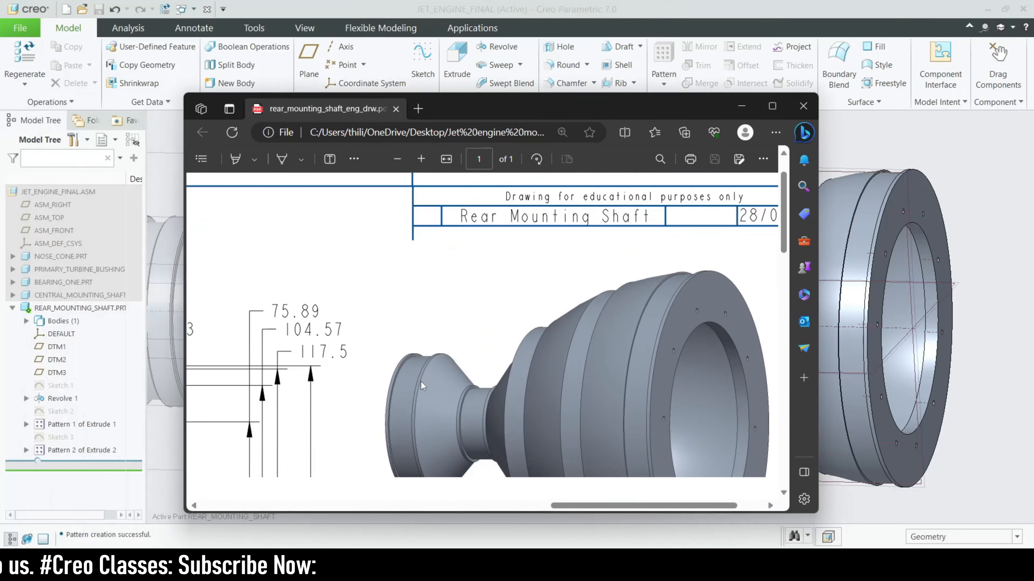
pyautogui.keyDown('ctrl'); pyautogui.scroll(-2, 431, 376); pyautogui.keyUp('ctrl')
pyautogui.keyDown('ctrl'); pyautogui.scroll(1, 431, 375); pyautogui.keyUp('ctrl')
pyautogui.keyDown('ctrl'); pyautogui.scroll(-1, 430, 376); pyautogui.keyUp('ctrl')
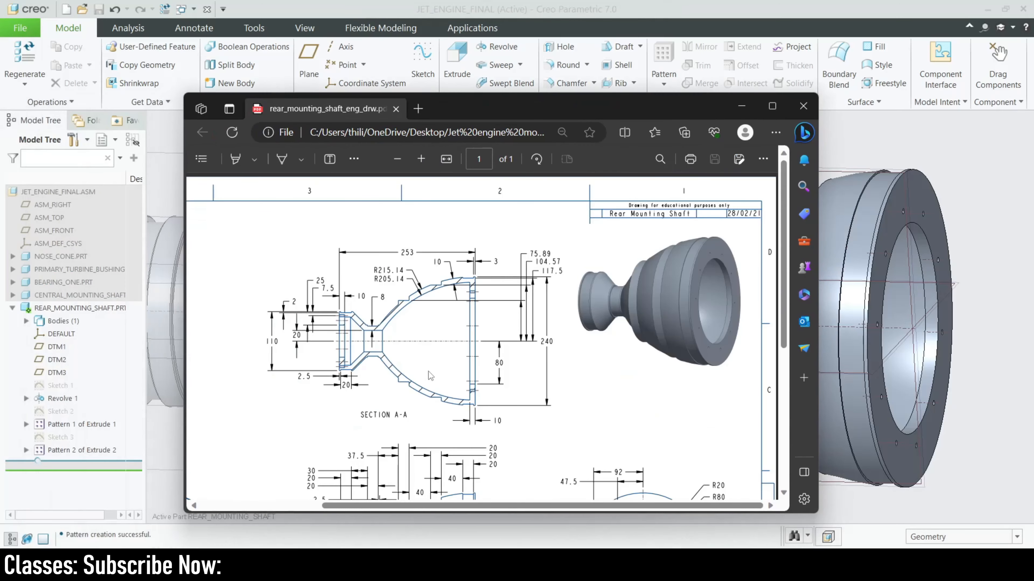
pyautogui.scroll(-3, 414, 342)
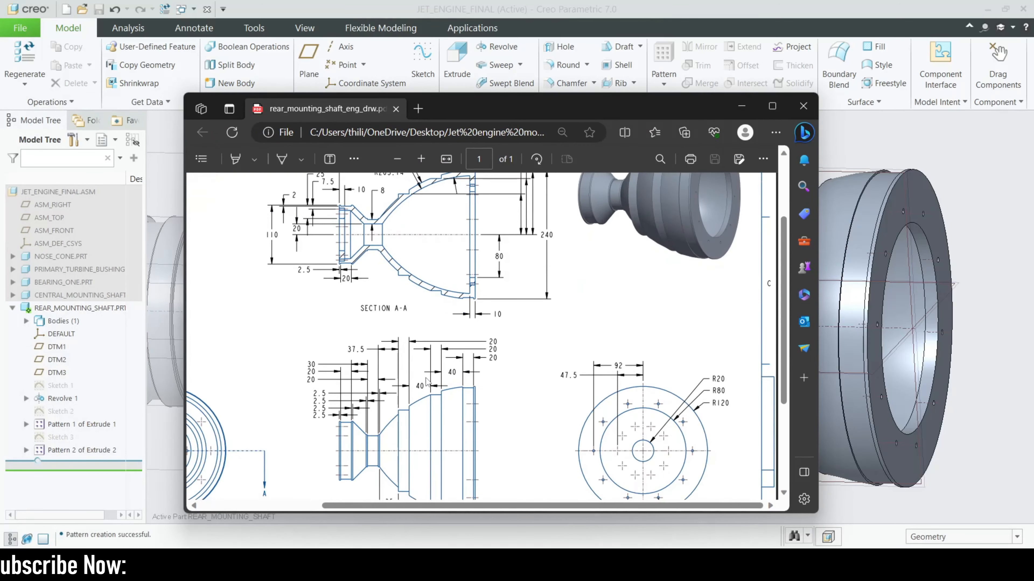
pyautogui.scroll(-2, 426, 422)
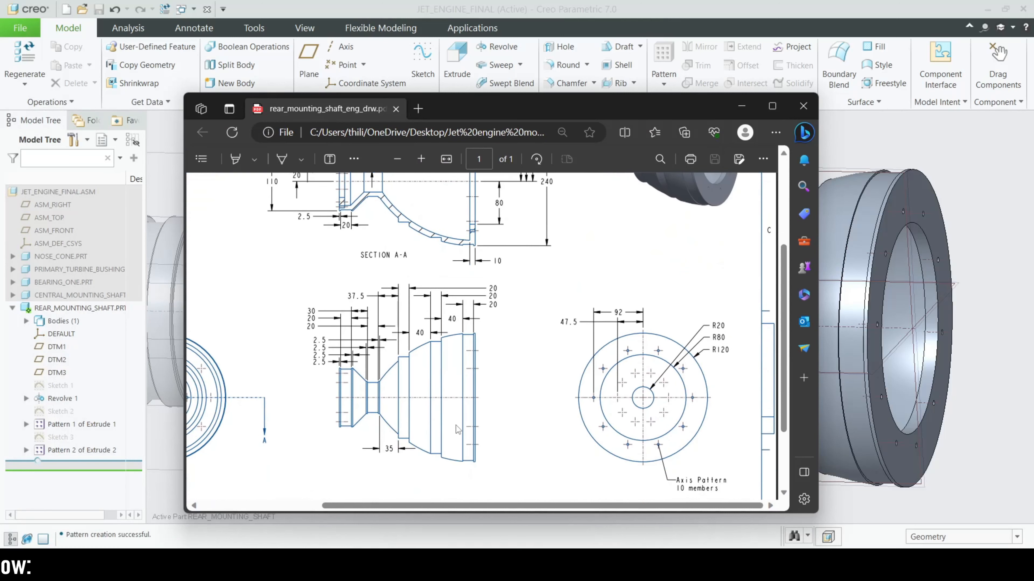
pyautogui.scroll(3, 457, 430)
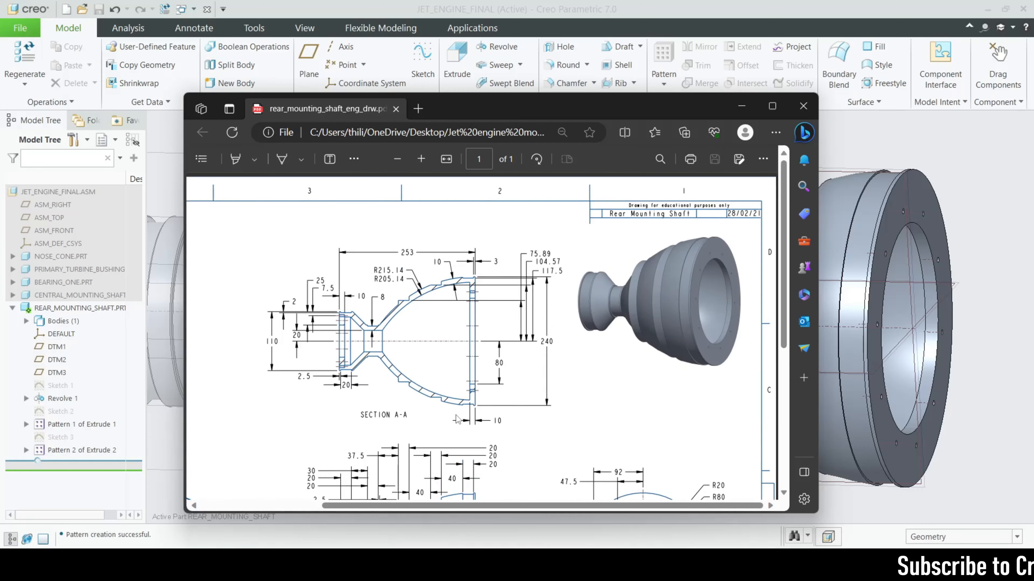
pyautogui.click(802, 107)
# Step: Open REAR_MOUNTING_SHAFT.PRT from the assembly in its own window and save it to the 3d models folder
pyautogui.scroll(2, 397, 336)
pyautogui.scroll(-1, 504, 336)
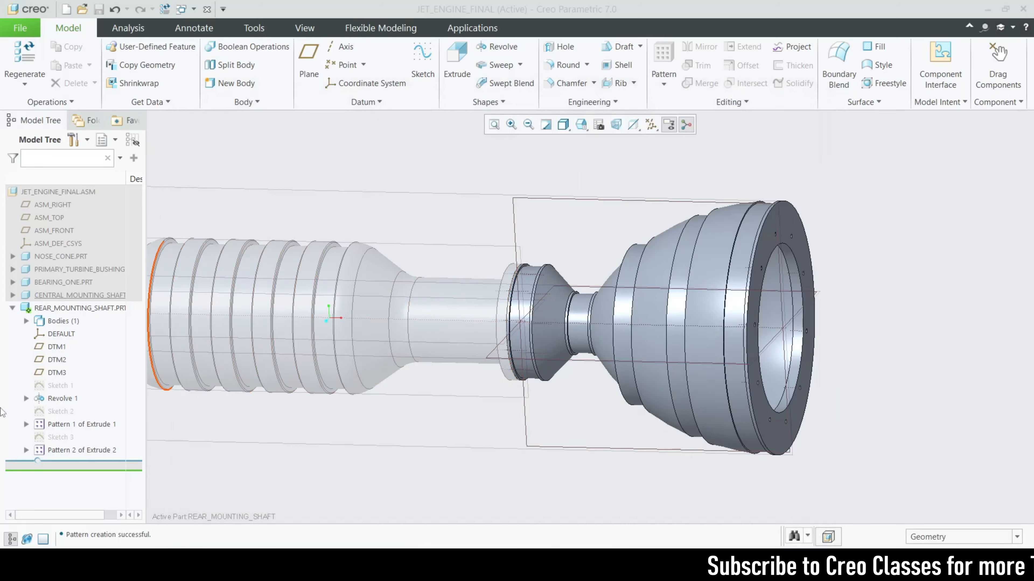
pyautogui.click(69, 308)
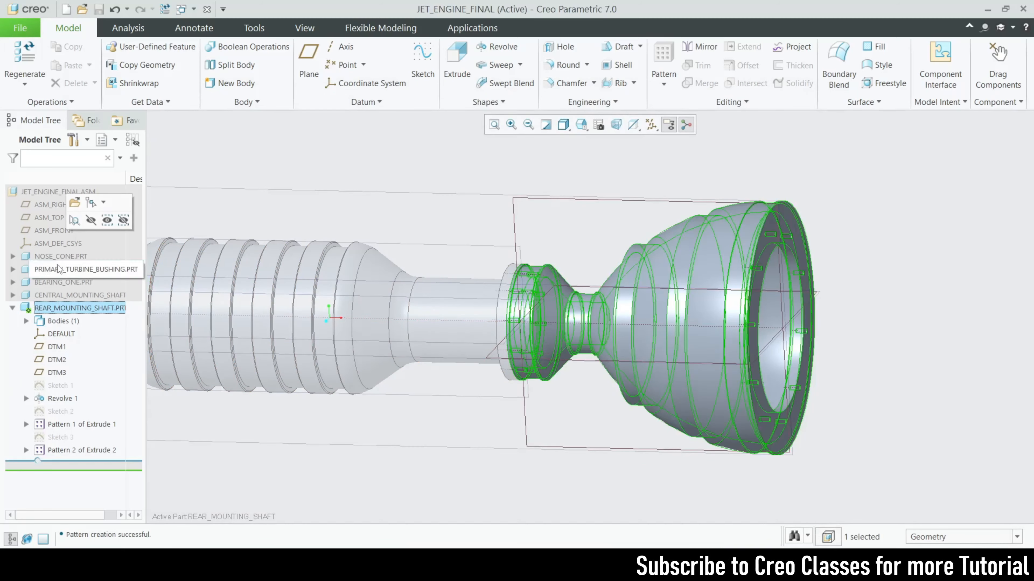
pyautogui.click(75, 203)
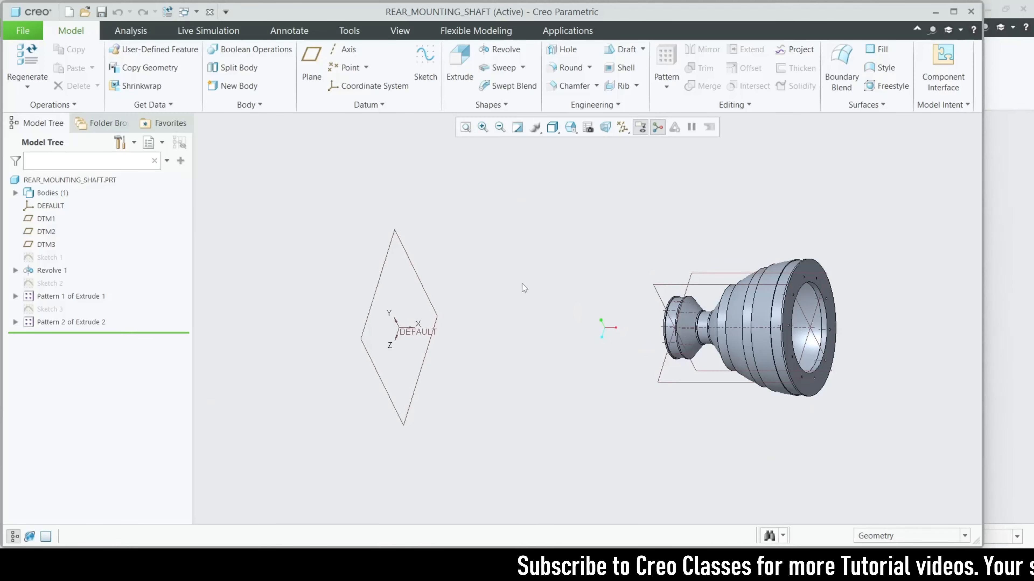
pyautogui.scroll(-3, 717, 295)
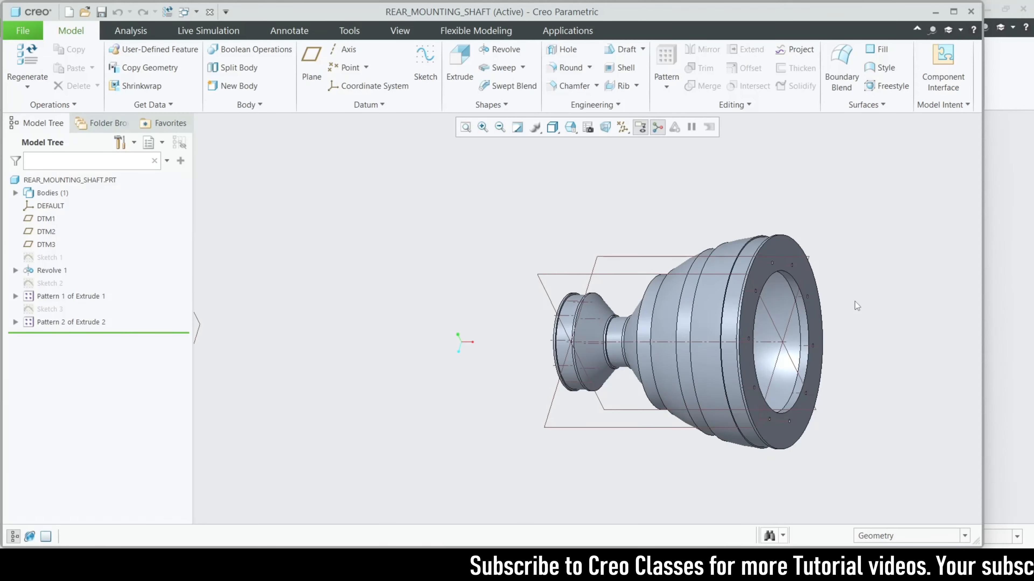
pyautogui.click(101, 12)
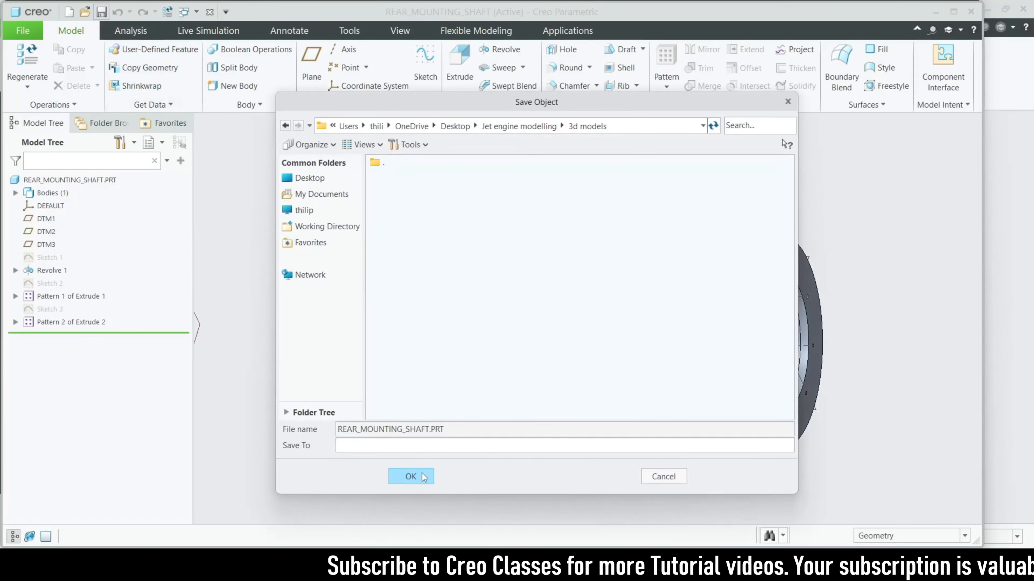
pyautogui.click(411, 477)
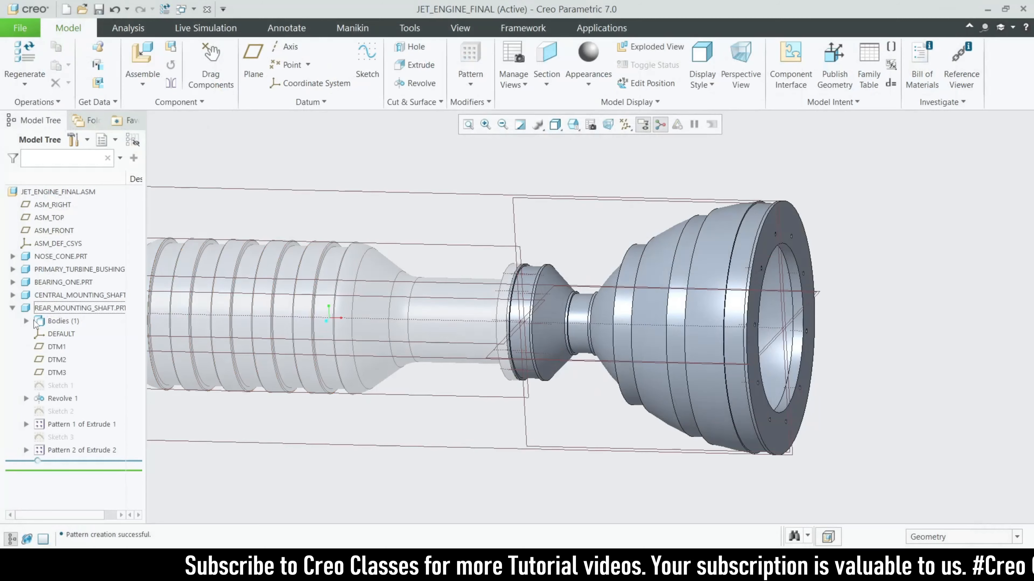
# Step: Activate the rear mounting shaft part, return activation to the top-level JET_ENGINE_FINAL assembly, and restore the default orientation
pyautogui.click(45, 308)
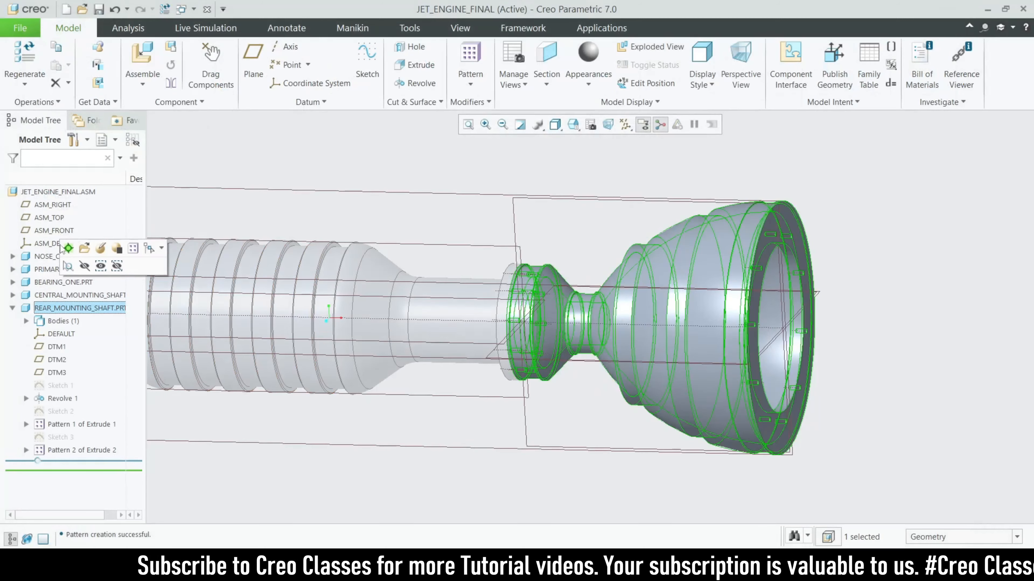
pyautogui.click(65, 247)
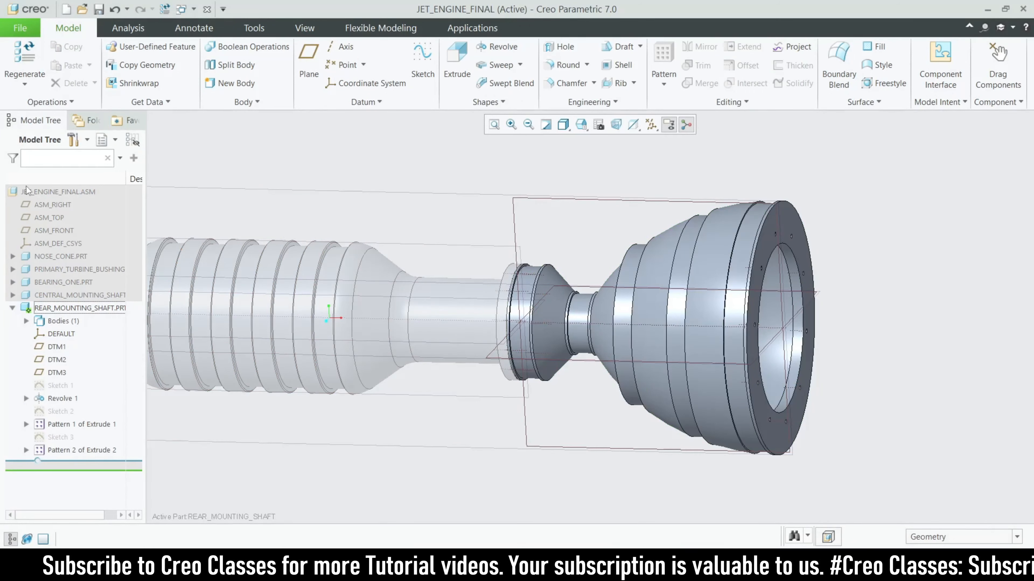
pyautogui.click(33, 195)
pyautogui.click(39, 138)
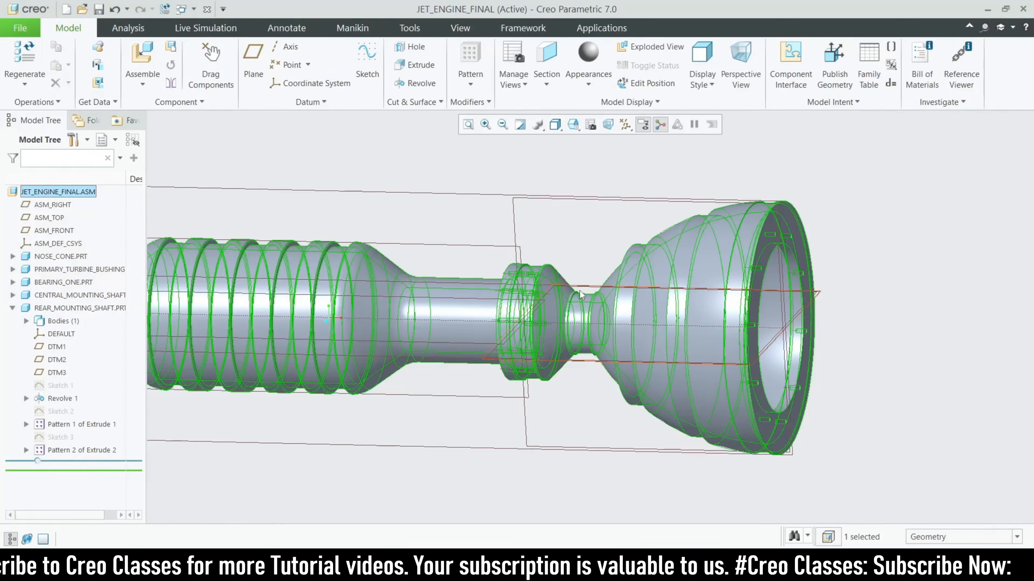
pyautogui.hotkey('ctrl', 'd')
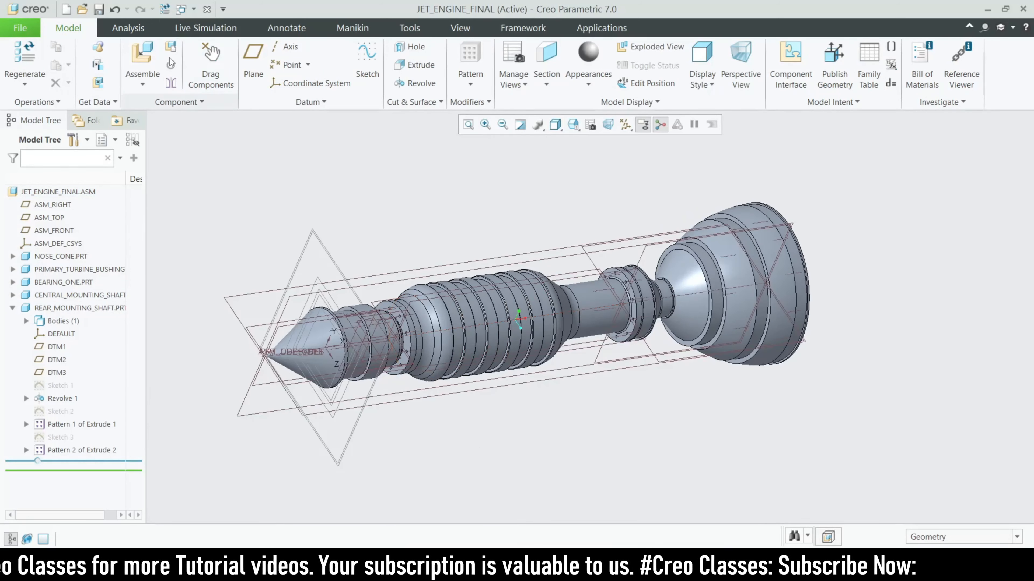
# Step: Regenerate and save the JET_ENGINE_FINAL assembly
pyautogui.click(40, 54)
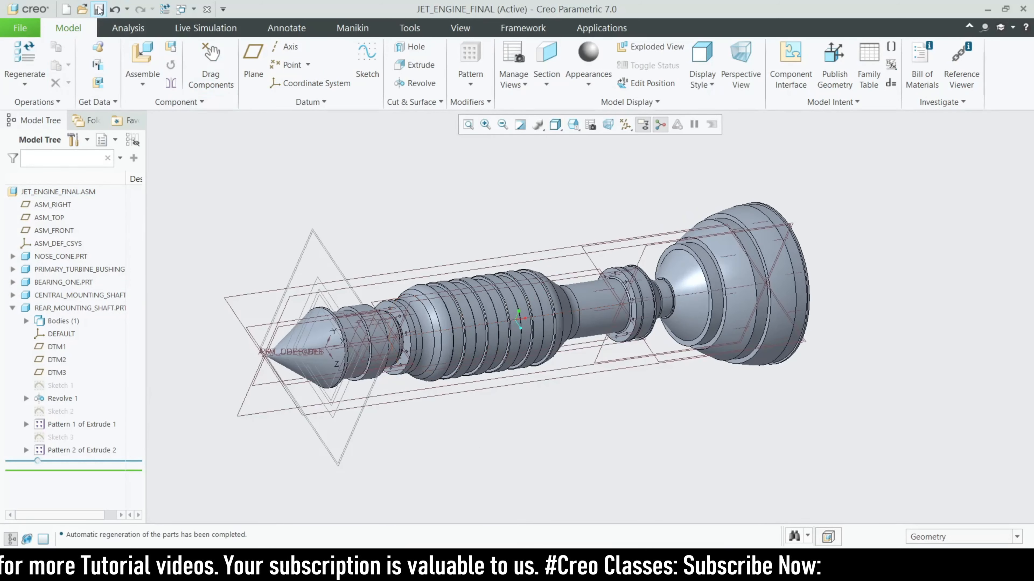
pyautogui.click(99, 9)
pyautogui.scroll(1, 482, 285)
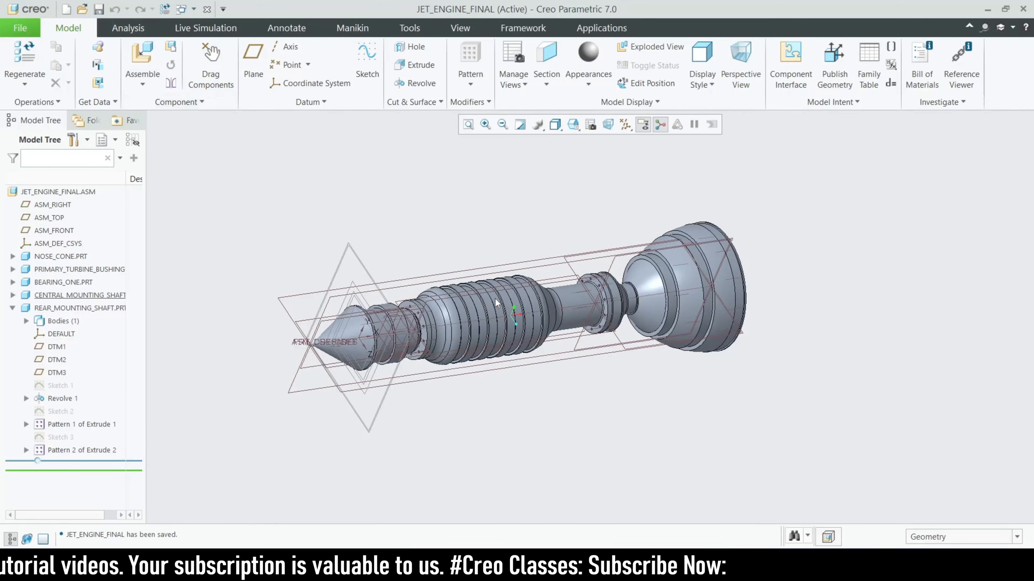
pyautogui.scroll(-2, 569, 354)
pyautogui.moveTo(602, 407); pyautogui.dragTo(592, 381, button='middle')
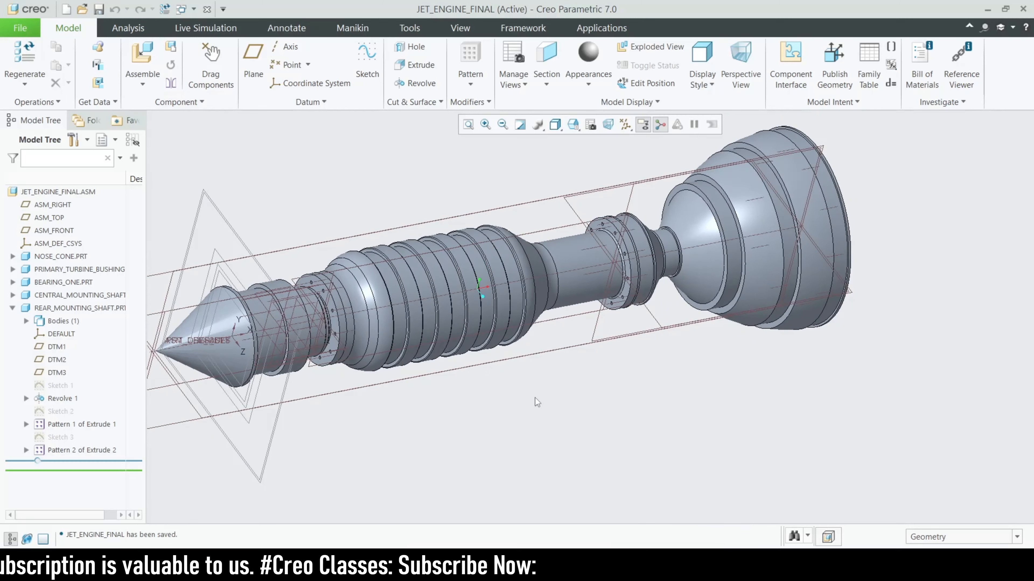
pyautogui.scroll(1, 560, 424)
pyautogui.scroll(-1, 526, 374)
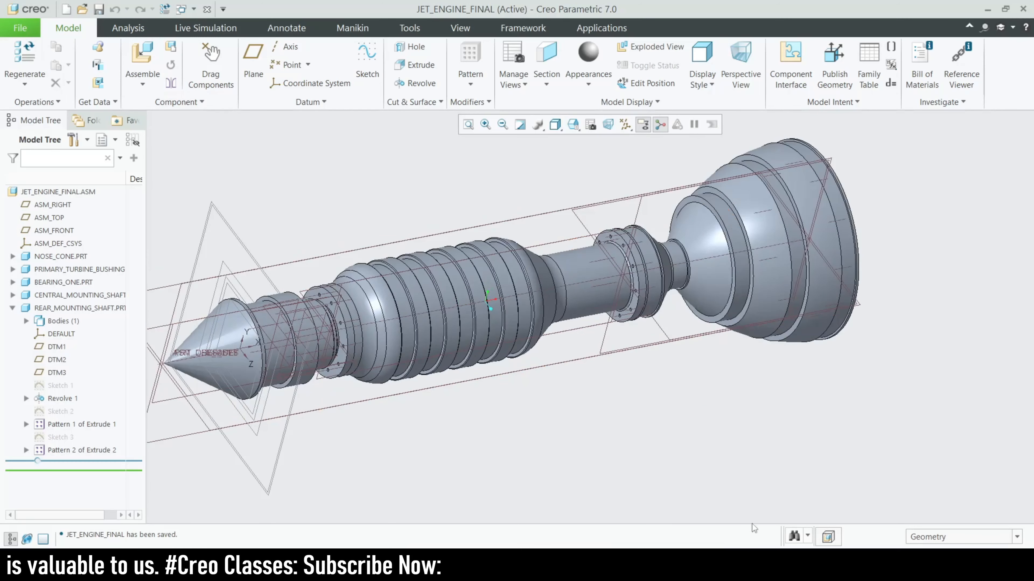
# Step: Open the rear_case_eng_drw PDF from the 2d drawings folder, review its section, front and end views, and return to the assembly
pyautogui.click(611, 565)
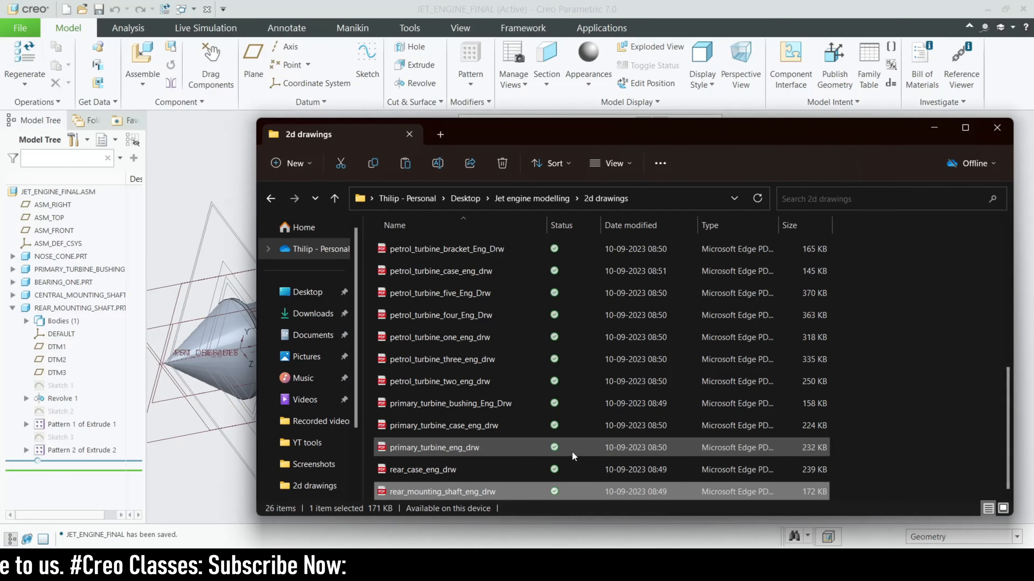
pyautogui.doubleClick(446, 474)
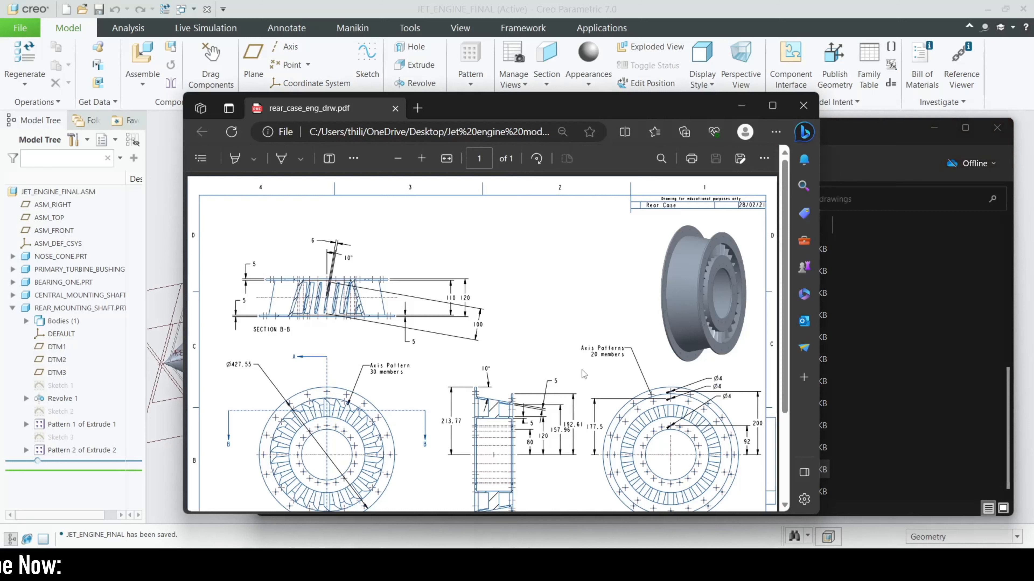
pyautogui.scroll(2, 590, 381)
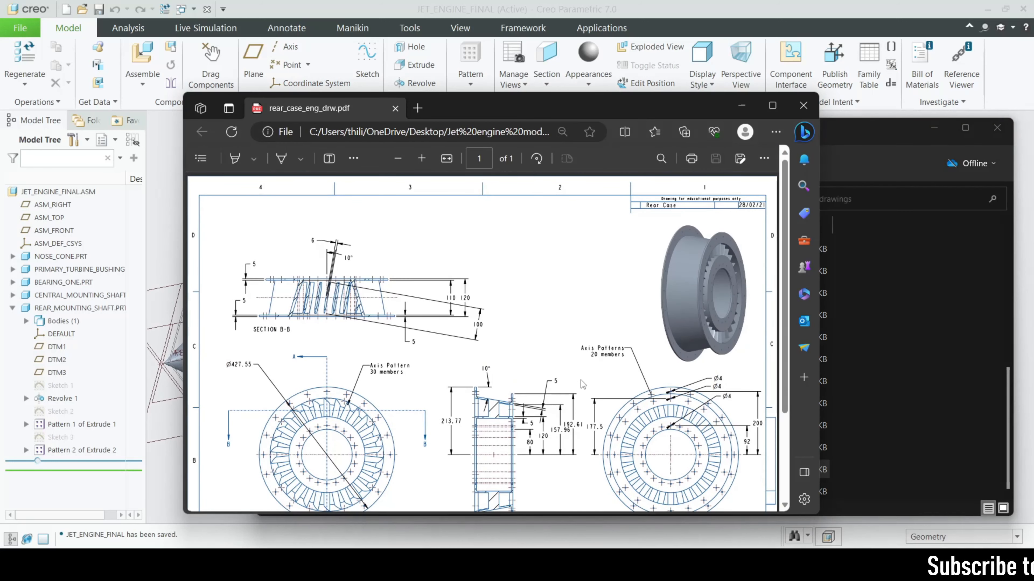
pyautogui.scroll(-1, 602, 372)
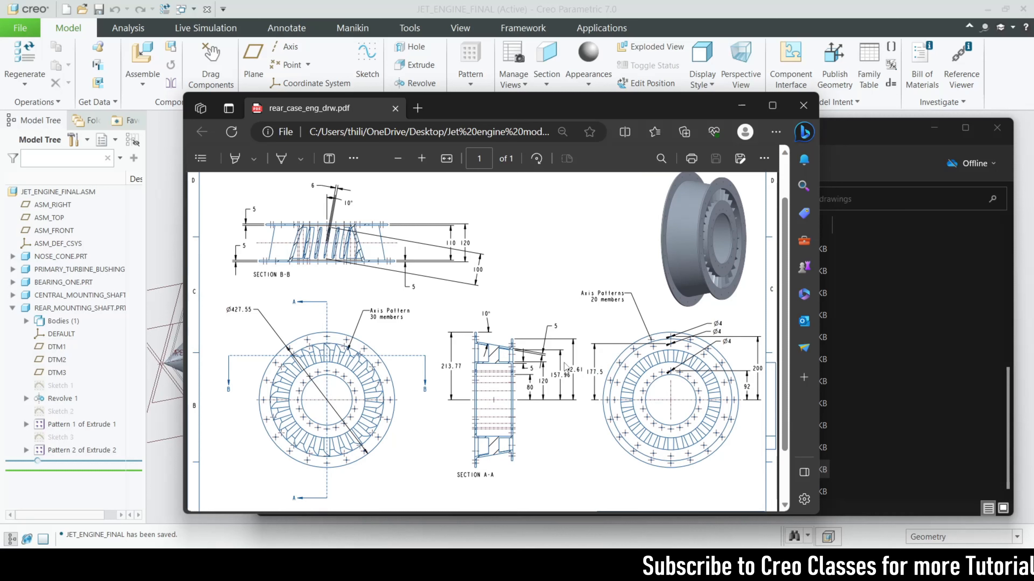
pyautogui.scroll(-1, 563, 366)
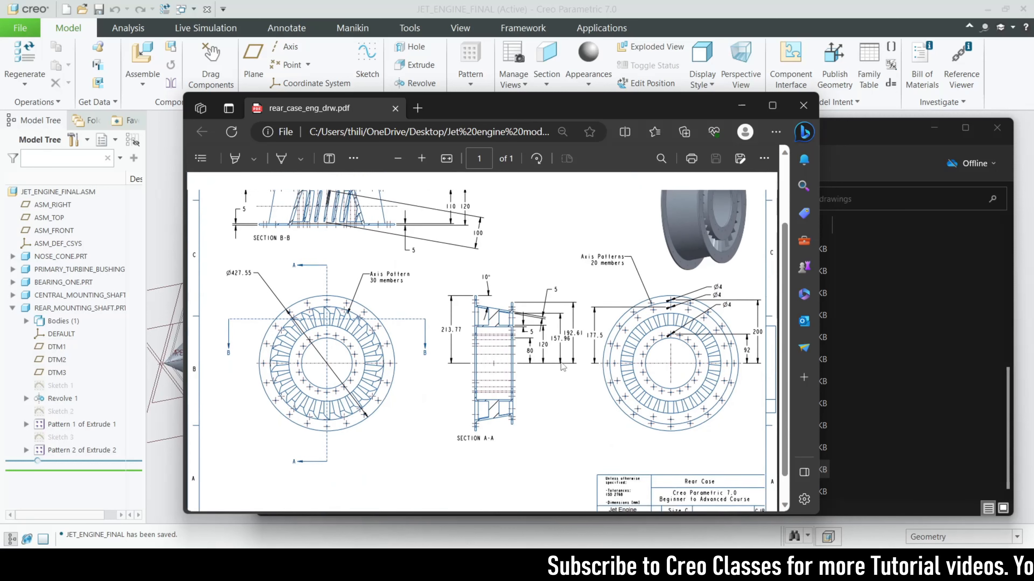
pyautogui.scroll(2, 562, 366)
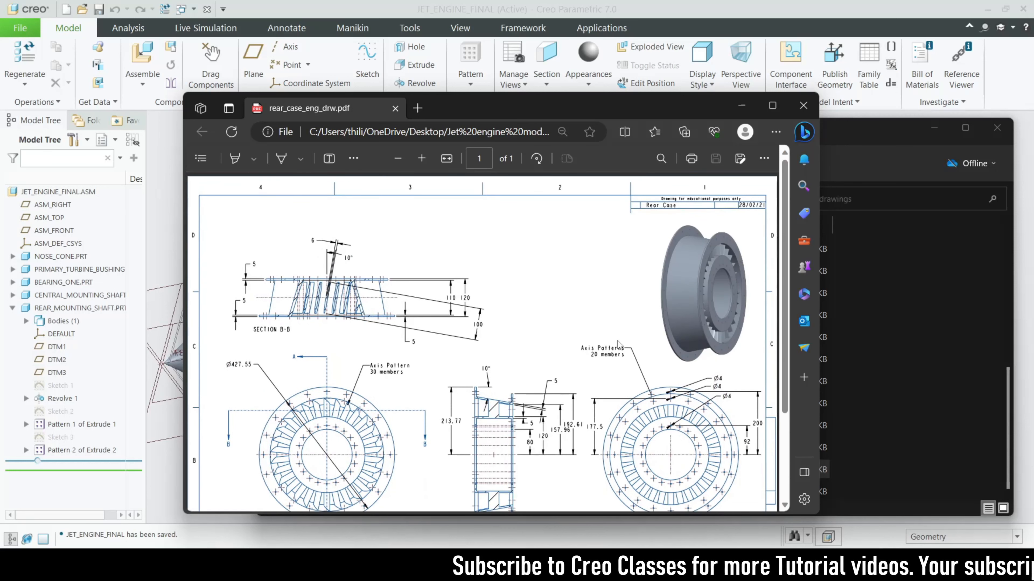
pyautogui.scroll(-1, 648, 403)
pyautogui.scroll(1, 669, 358)
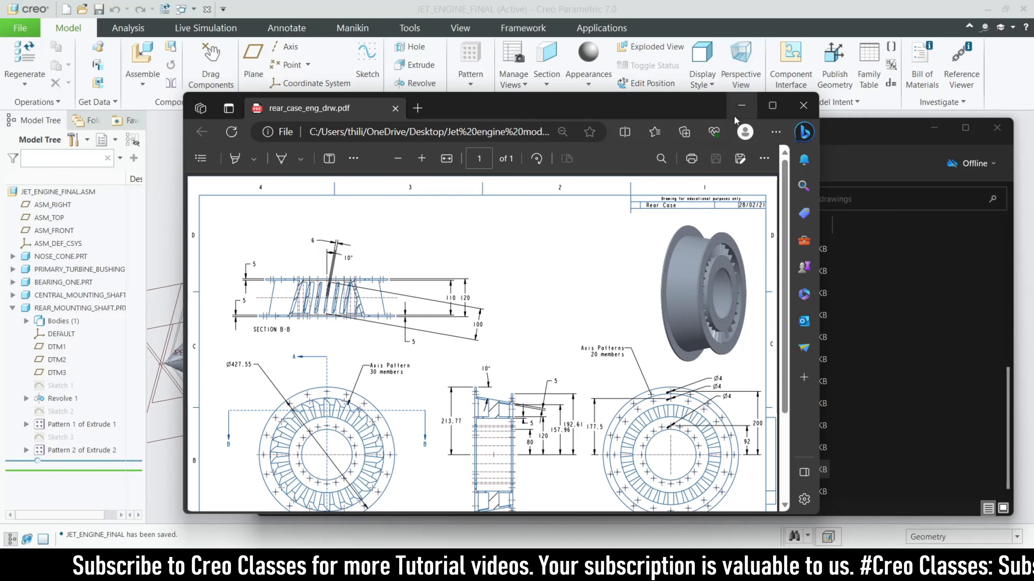
pyautogui.click(739, 107)
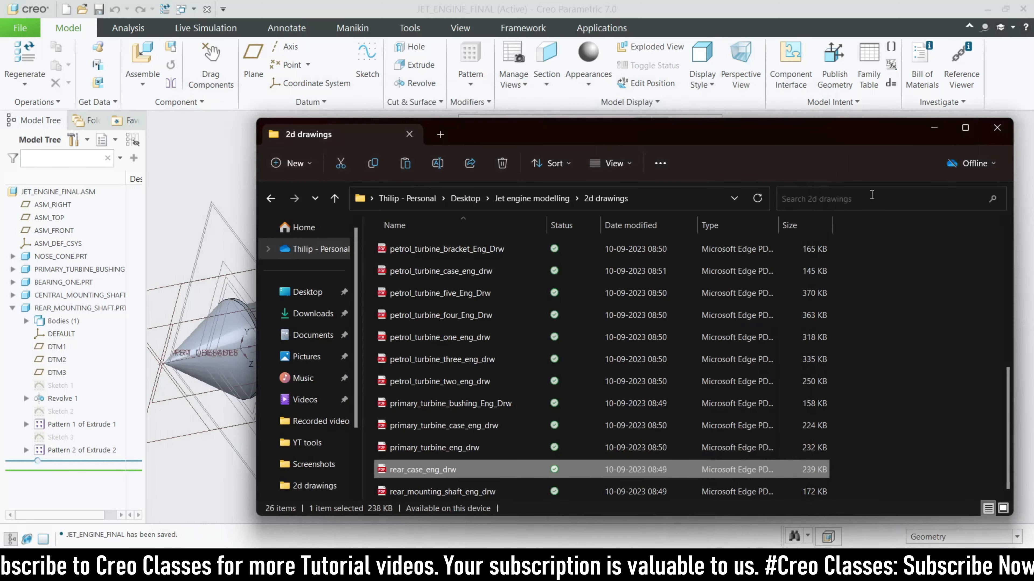
pyautogui.click(934, 129)
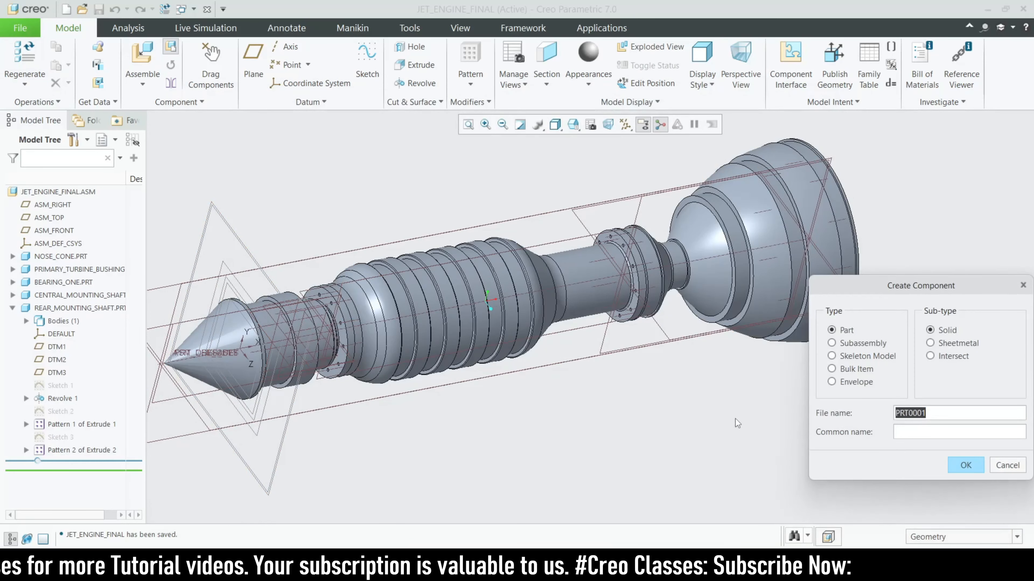
# Step: Create a solid part component named Rear_case in the assembly using the Create features method
pyautogui.press('BackSpace')
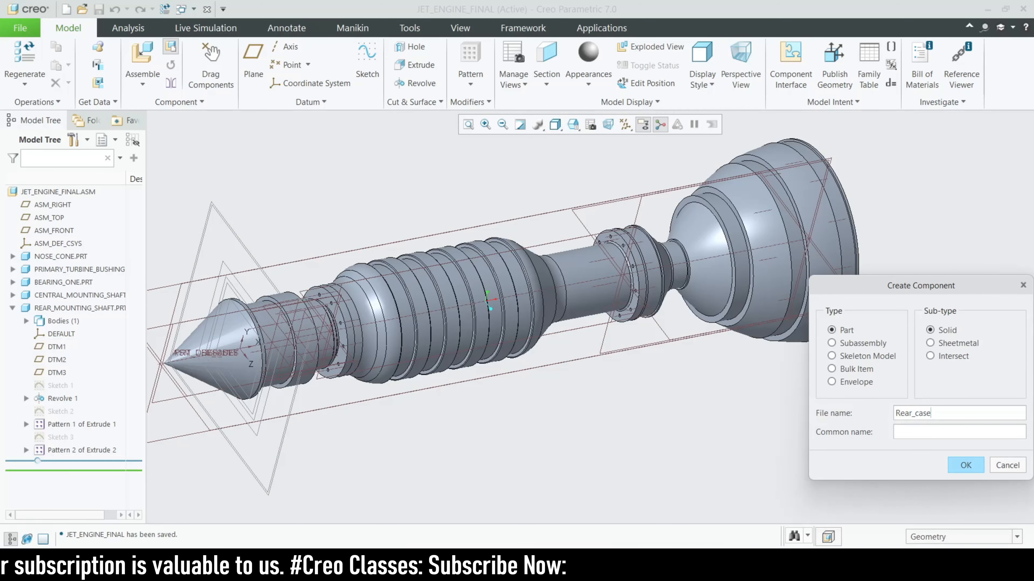
pyautogui.press('Return')
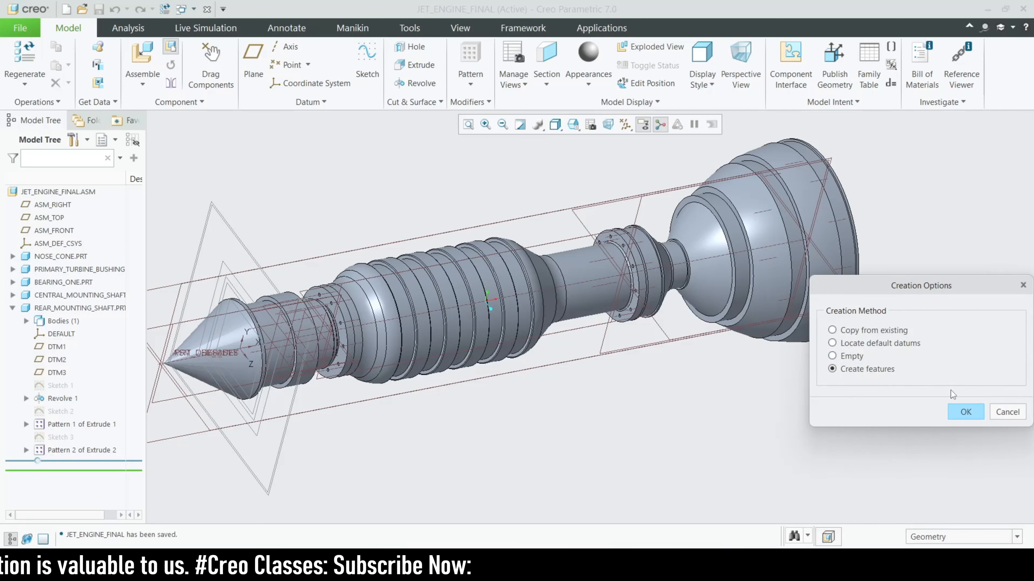
pyautogui.click(964, 412)
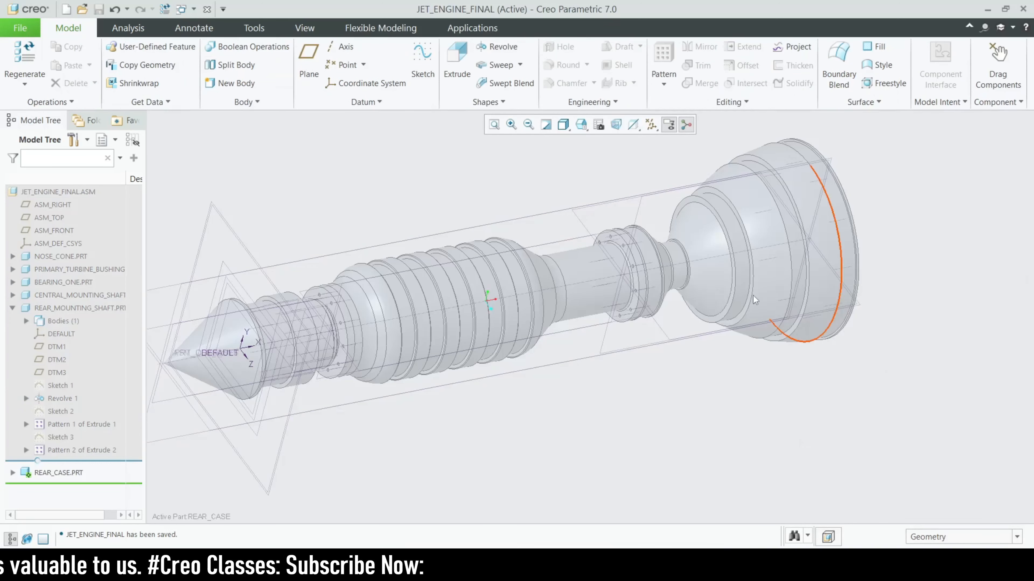
# Step: Add offset datum planes to the rear case part with zero offset in all directions
pyautogui.click(365, 102)
pyautogui.click(340, 174)
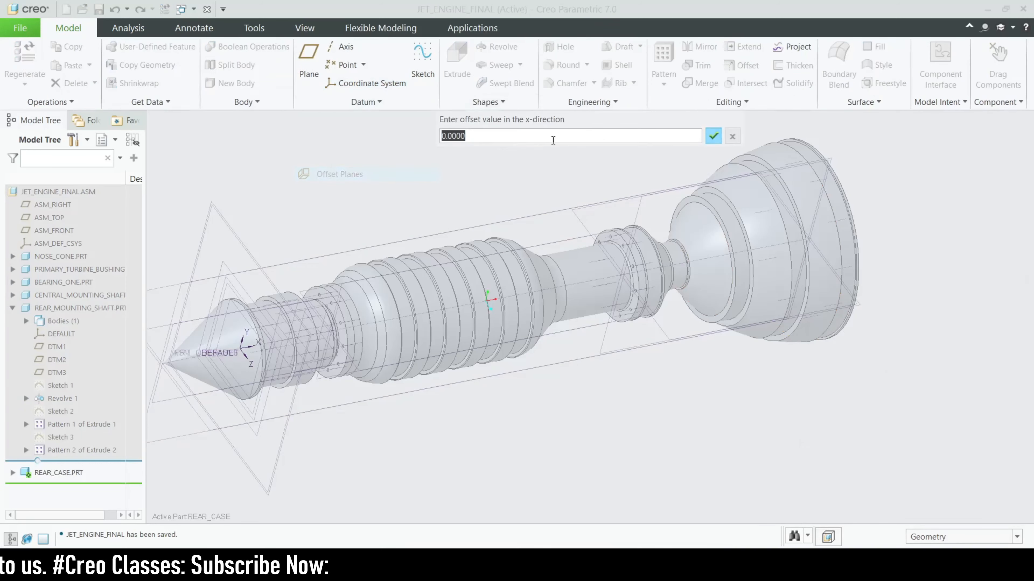
pyautogui.click(713, 136)
pyautogui.click(713, 136)
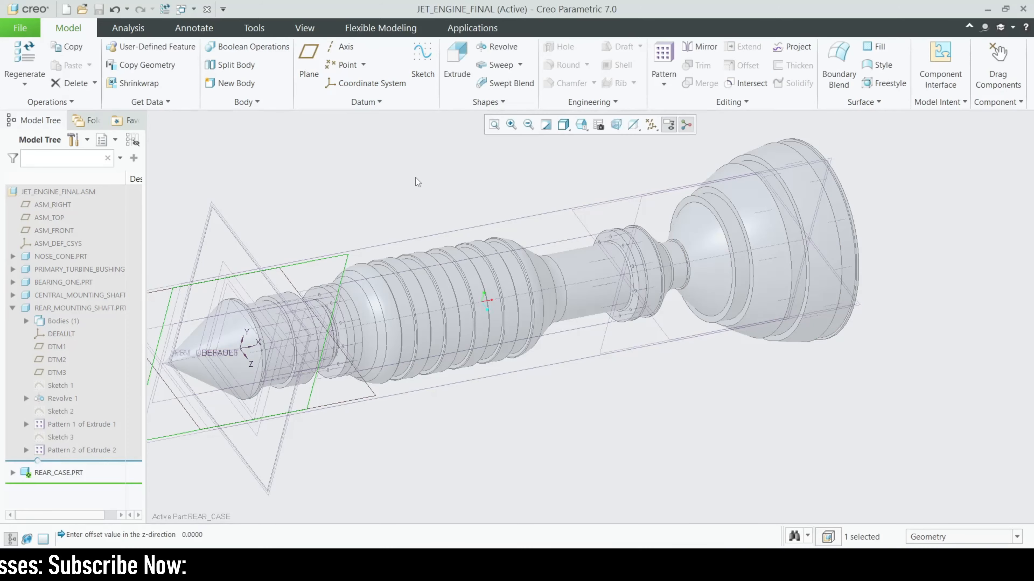
# Step: Start a sketch on the rear case's datum plane that shows the engine in side profile
pyautogui.click(422, 61)
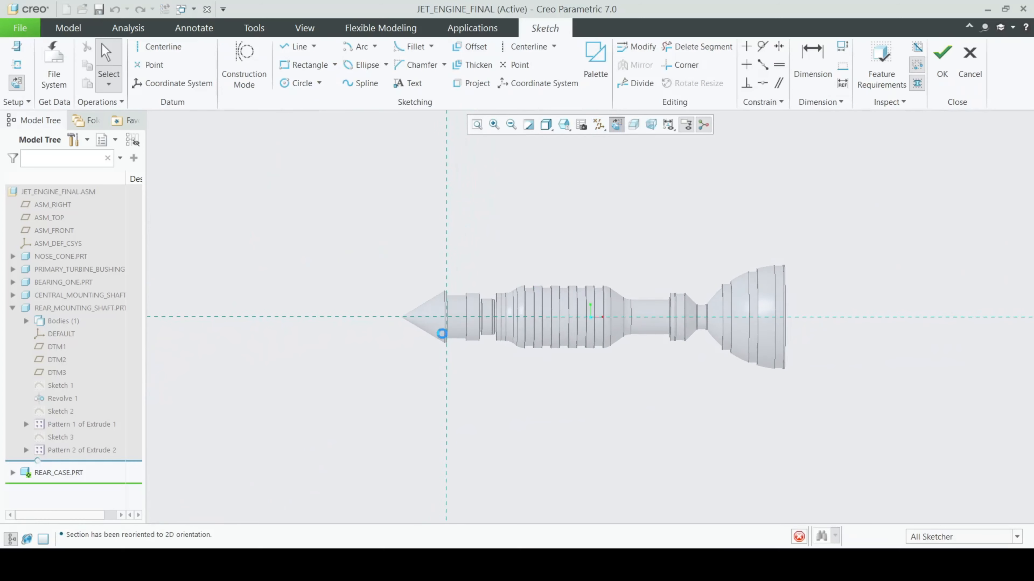
pyautogui.scroll(-5, 575, 331)
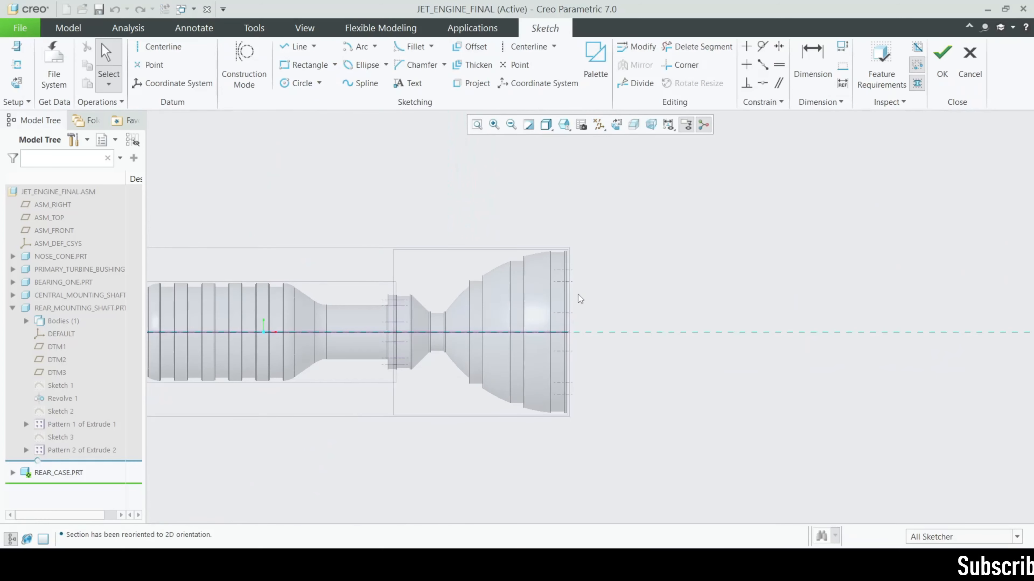
pyautogui.scroll(-2, 598, 294)
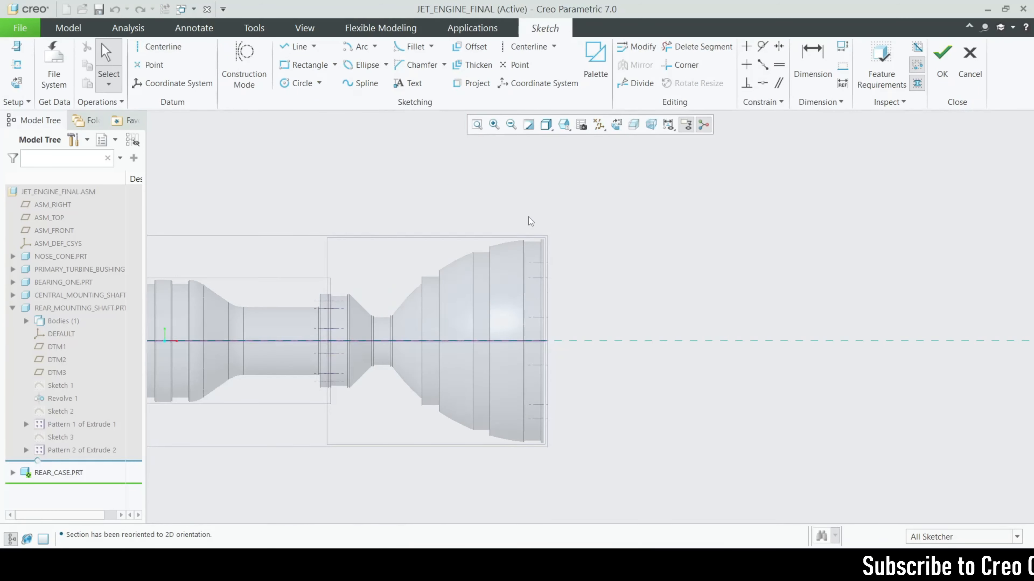
# Step: Examine section A-A of the rear case drawing for the profile's radii, wall thicknesses and taper angle
pyautogui.moveTo(724, 525)
pyautogui.click(729, 492)
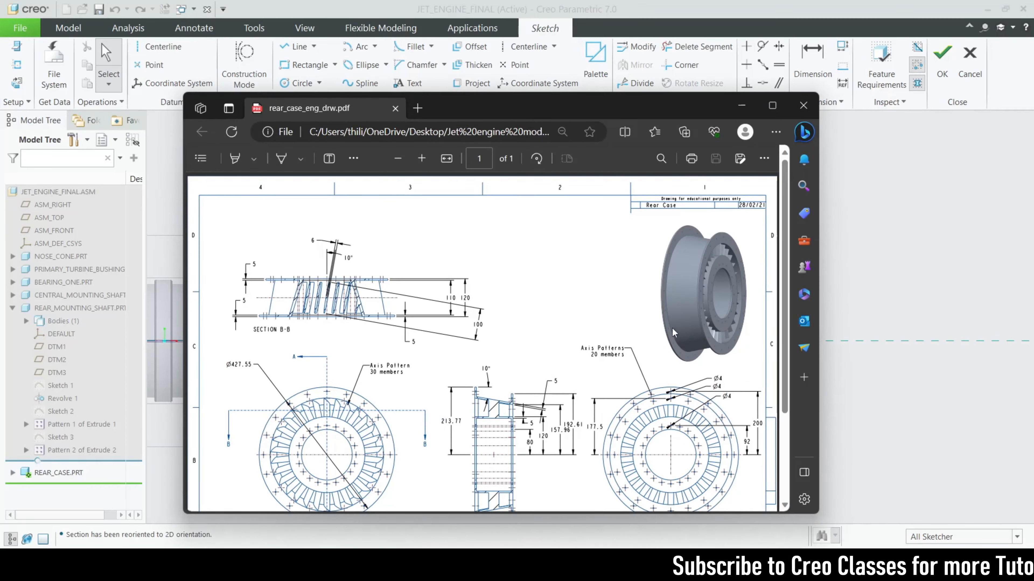
pyautogui.scroll(-2, 582, 416)
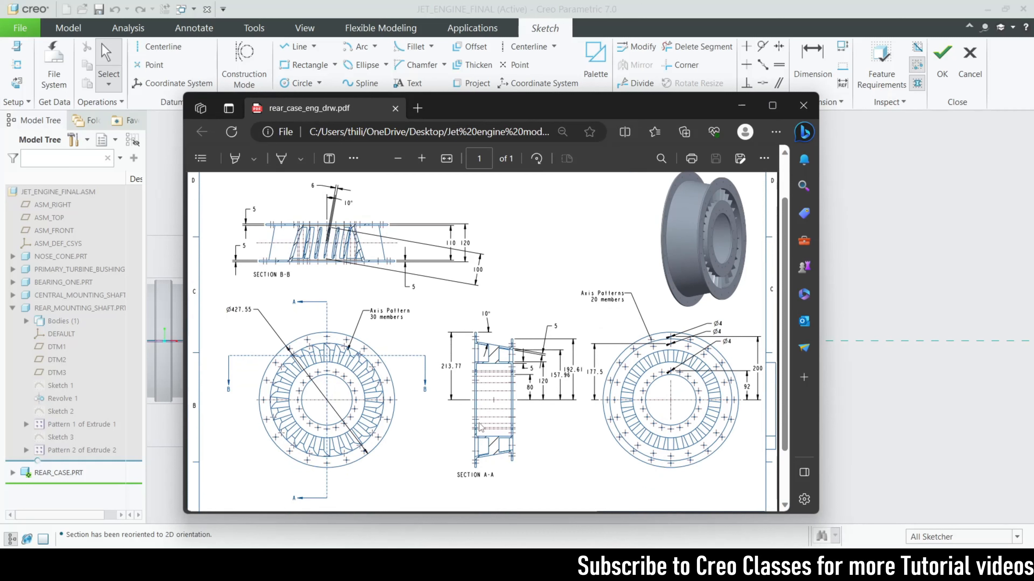
pyautogui.keyDown('ctrl'); pyautogui.scroll(4, 492, 429); pyautogui.keyUp('ctrl')
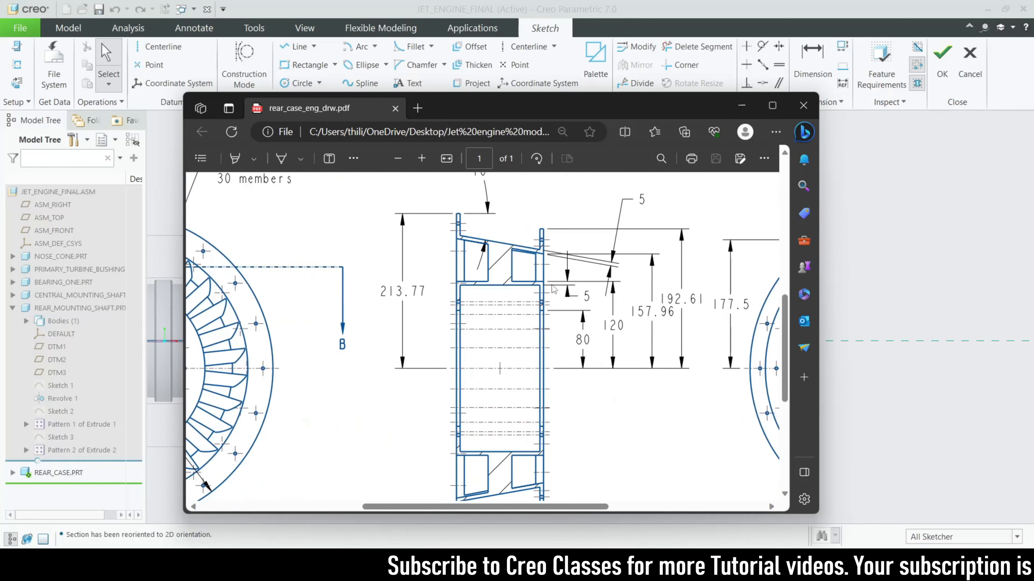
pyautogui.scroll(2, 534, 296)
pyautogui.scroll(-2, 534, 296)
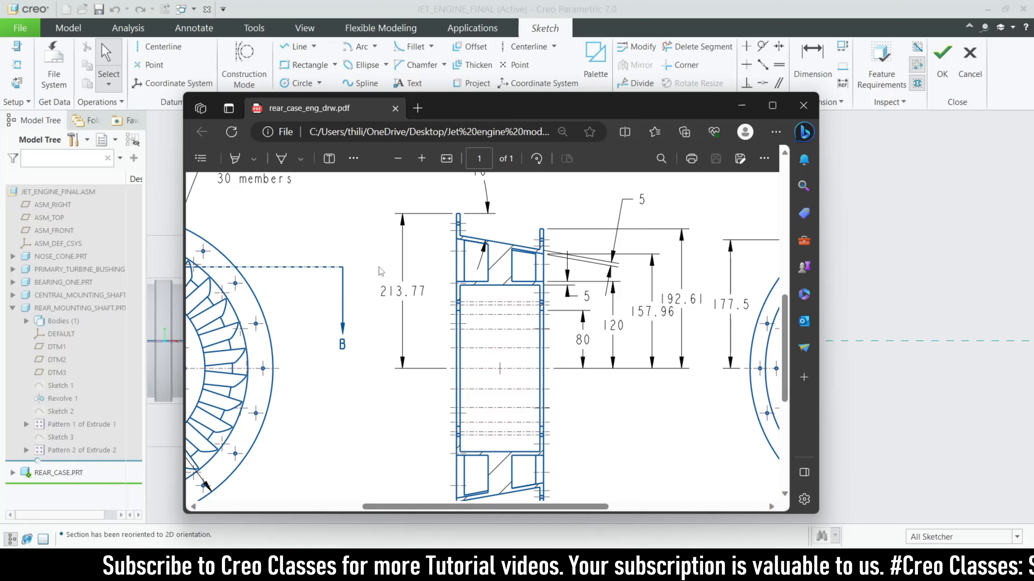
pyautogui.scroll(-2, 471, 257)
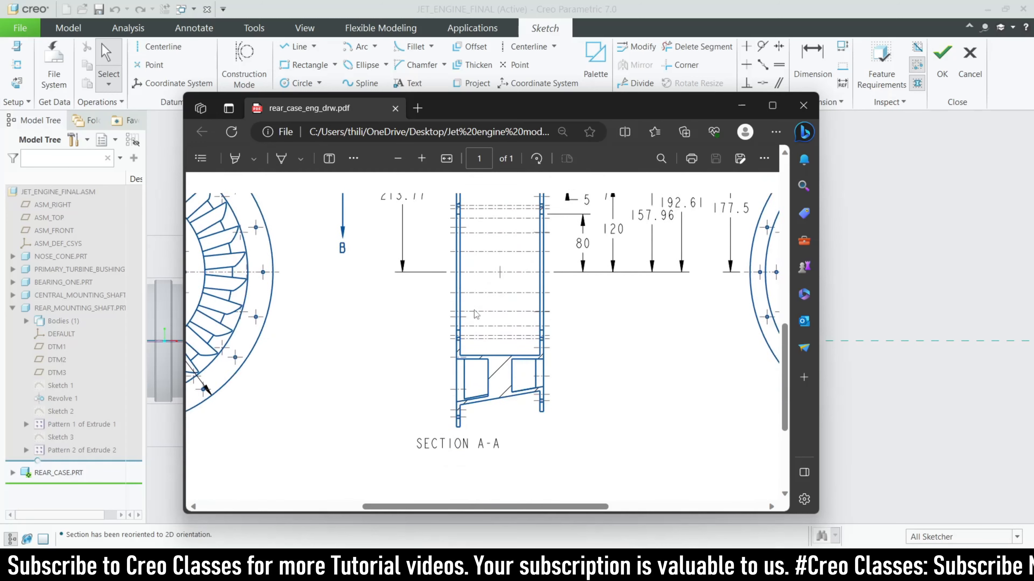
# Step: Examine section B-B's length and flange thickness dimensions and the front view of the rear case drawing, and return to the sketch
pyautogui.scroll(3, 458, 282)
pyautogui.scroll(5, 522, 305)
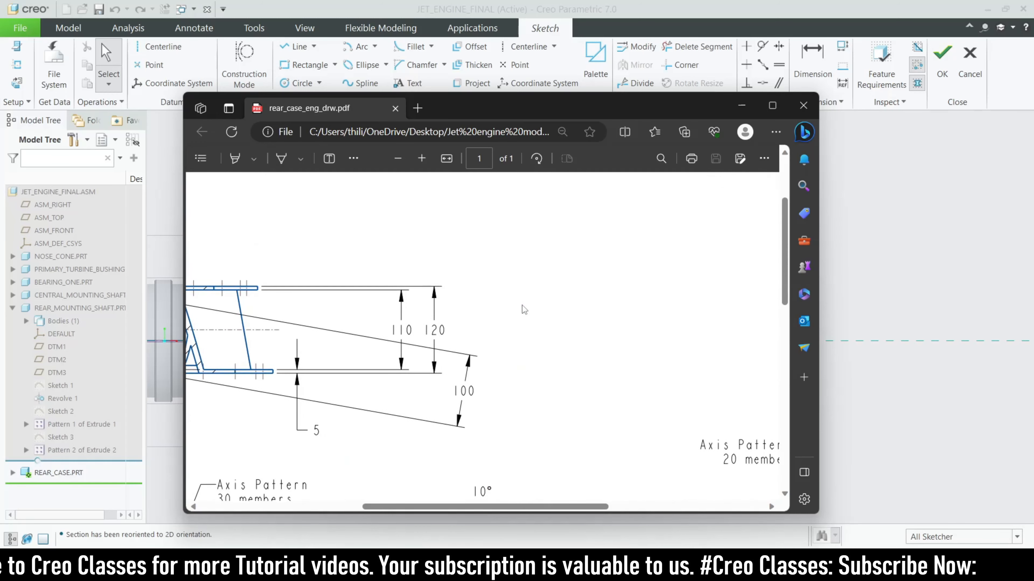
pyautogui.scroll(-5, 521, 305)
pyautogui.moveTo(532, 508)
pyautogui.mouseDown()
pyautogui.moveTo(678, 512)
pyautogui.moveTo(548, 477)
pyautogui.moveTo(481, 481)
pyautogui.moveTo(391, 467)
pyautogui.moveTo(429, 436)
pyautogui.mouseUp()
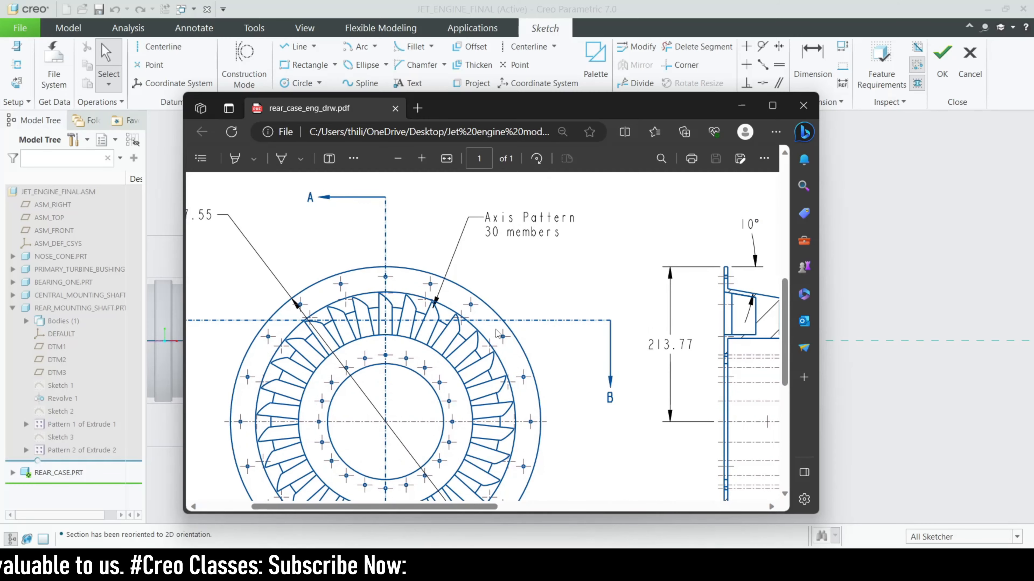
pyautogui.keyDown('ctrl'); pyautogui.scroll(-3, 497, 334); pyautogui.keyUp('ctrl')
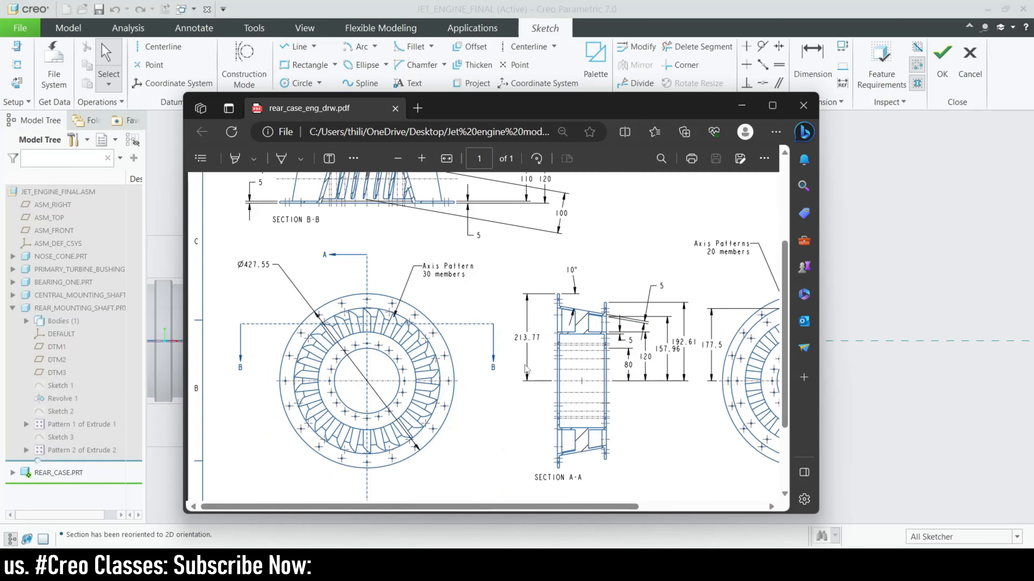
pyautogui.scroll(-2, 559, 353)
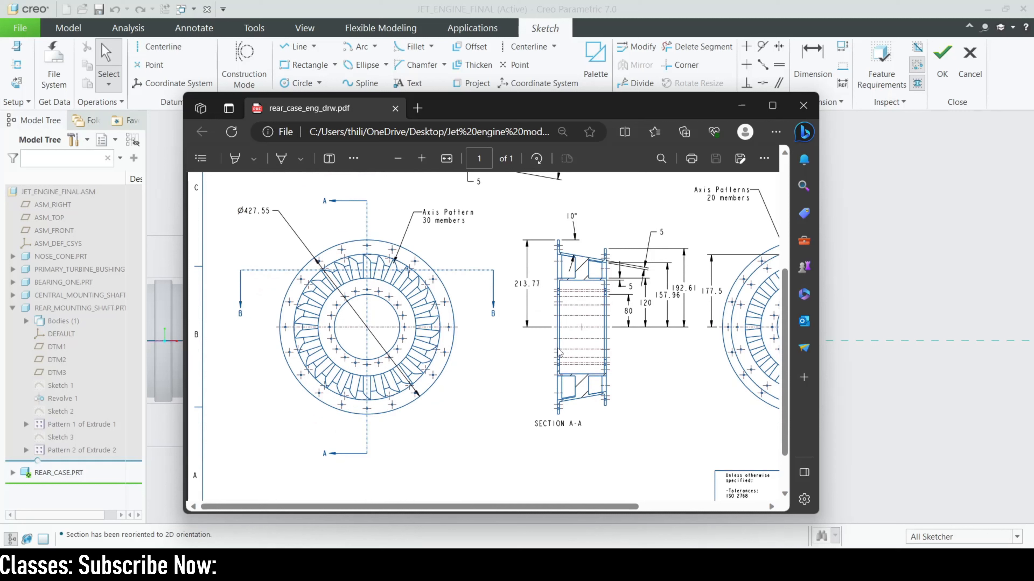
pyautogui.scroll(8, 574, 383)
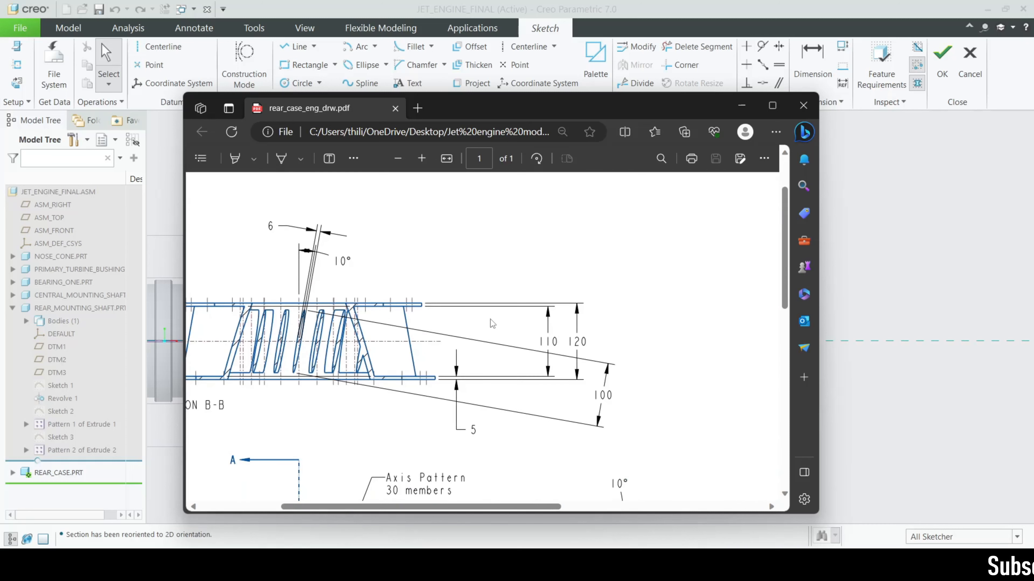
pyautogui.keyDown('ctrl'); pyautogui.scroll(-3, 495, 333); pyautogui.keyUp('ctrl')
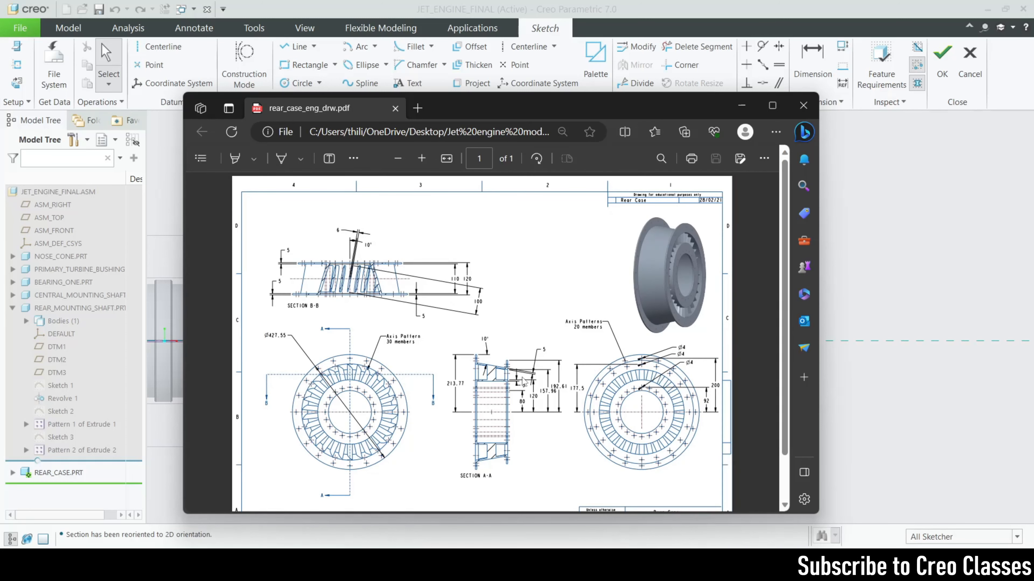
pyautogui.click(742, 106)
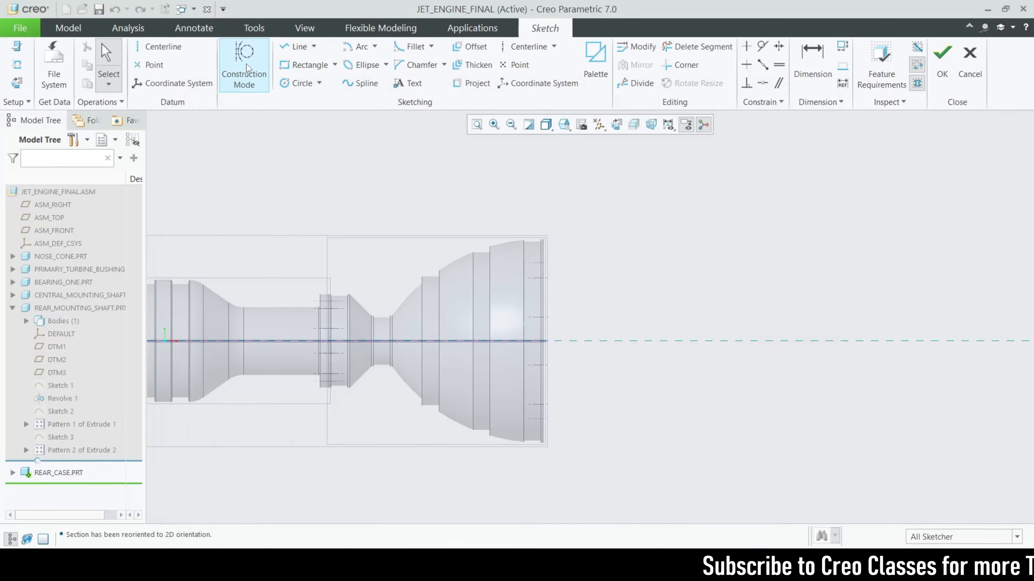
# Step: Turn on construction geometry and add the rear mounting shaft flange's outer edge and rear face as sketch references
pyautogui.click(314, 47)
pyautogui.click(315, 47)
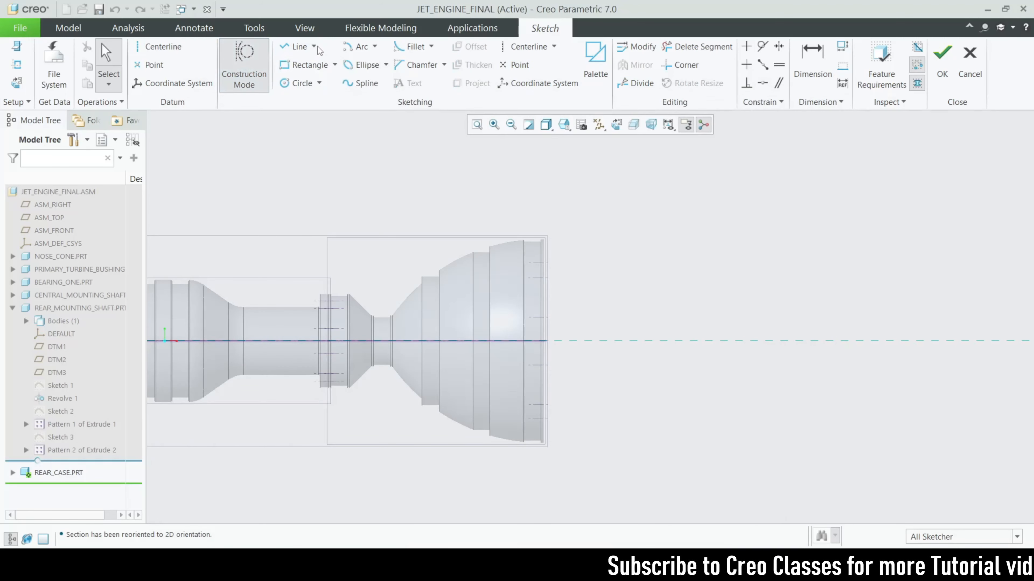
pyautogui.click(16, 65)
pyautogui.scroll(-4, 534, 256)
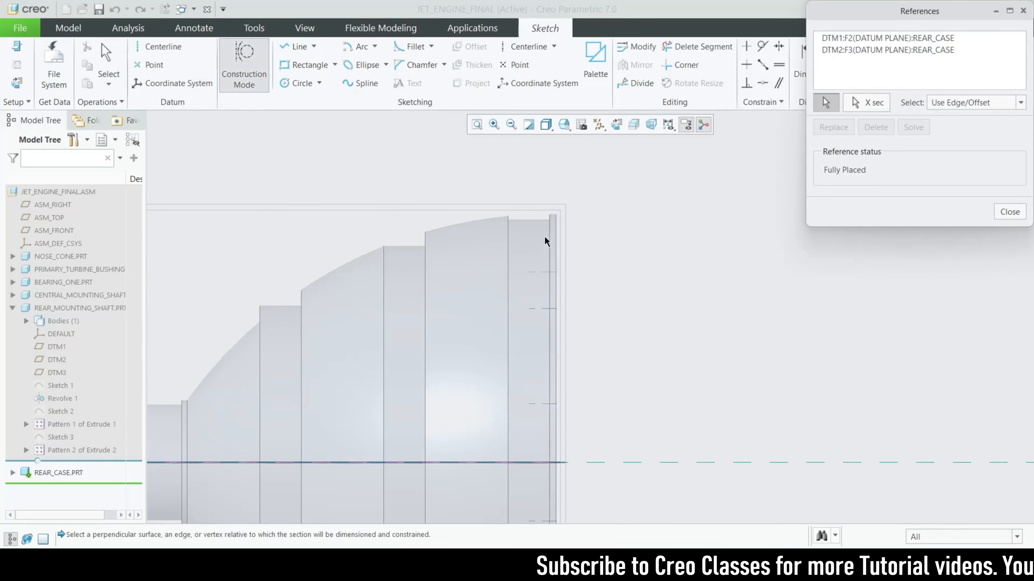
pyautogui.scroll(-3, 554, 221)
pyautogui.click(551, 215)
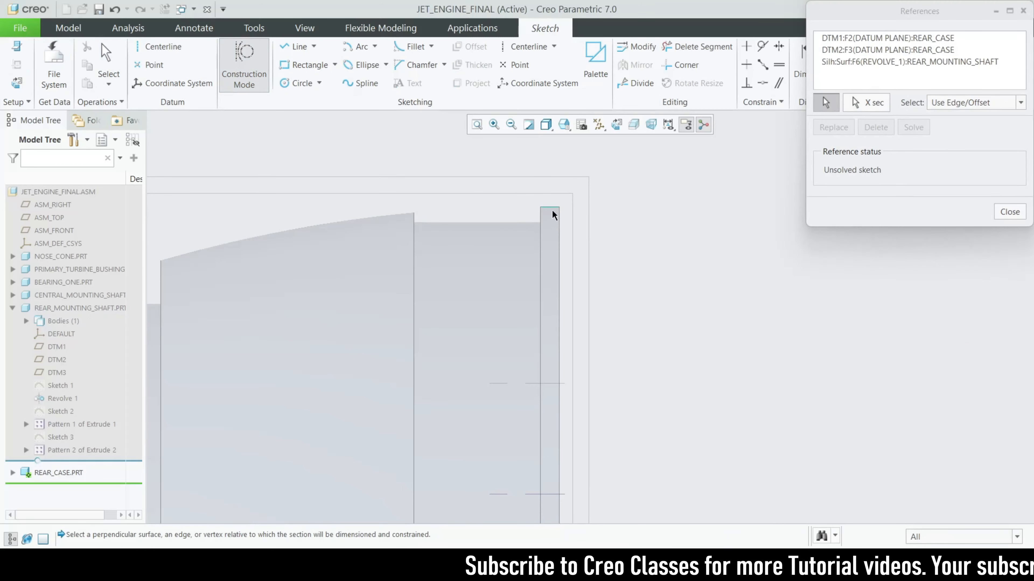
pyautogui.click(562, 238)
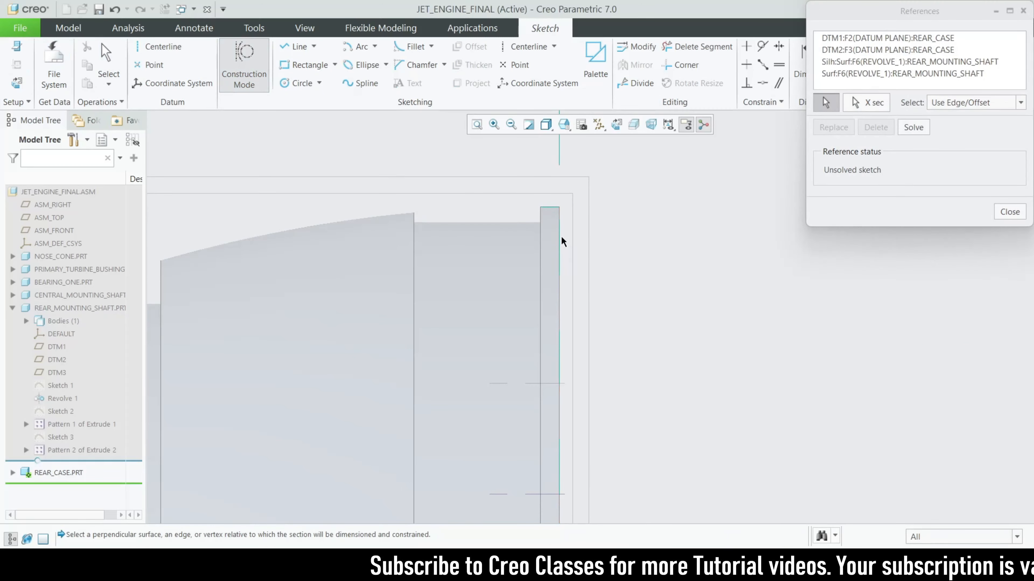
pyautogui.click(1001, 215)
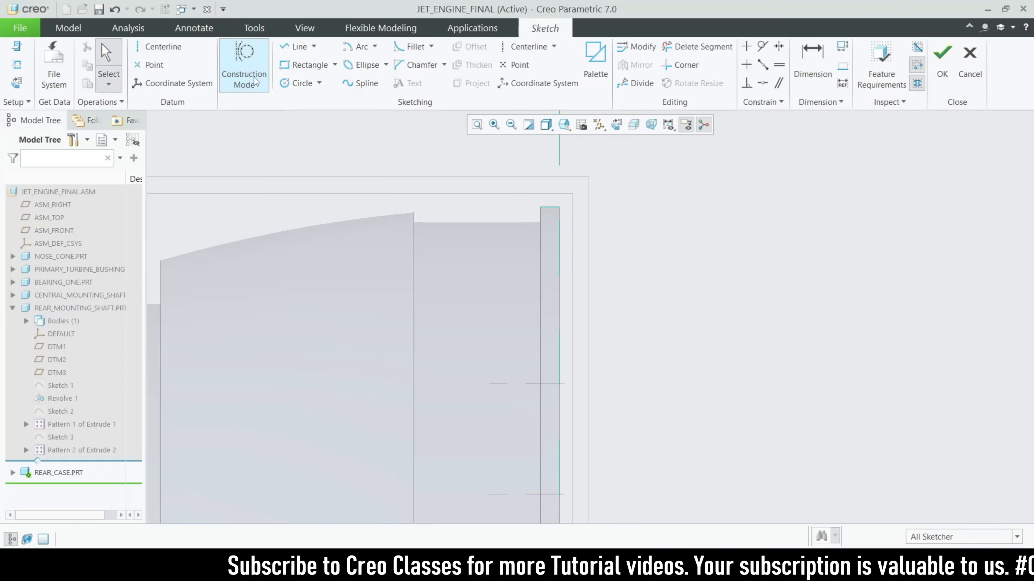
# Step: Start a construction corner rectangle at the shaft flange's rear face for the rear case profile
pyautogui.click(333, 65)
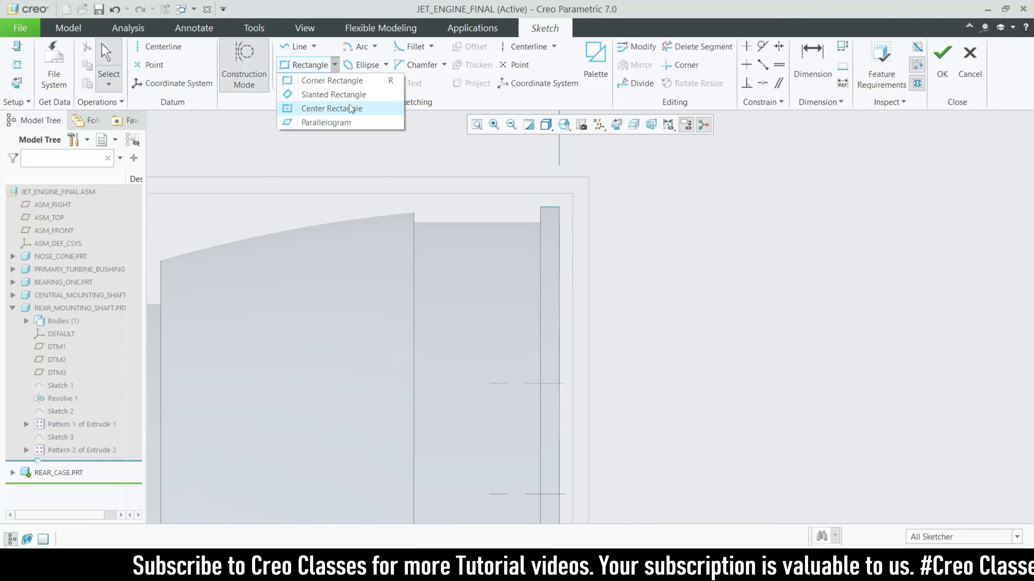
pyautogui.click(344, 86)
pyautogui.scroll(-6, 327, 201)
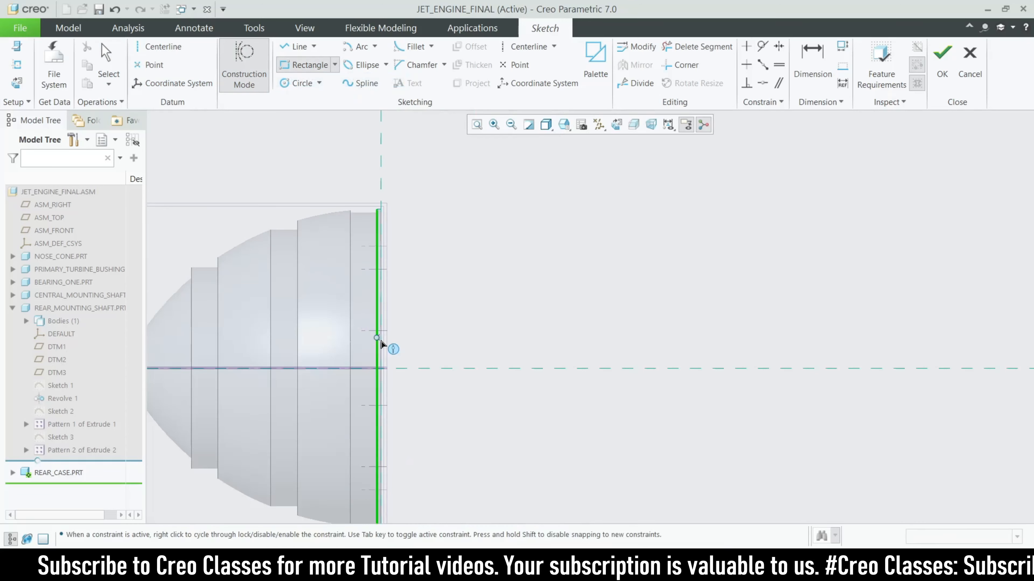
pyautogui.scroll(8, 381, 347)
pyautogui.click(363, 398)
pyautogui.scroll(-5, 299, 433)
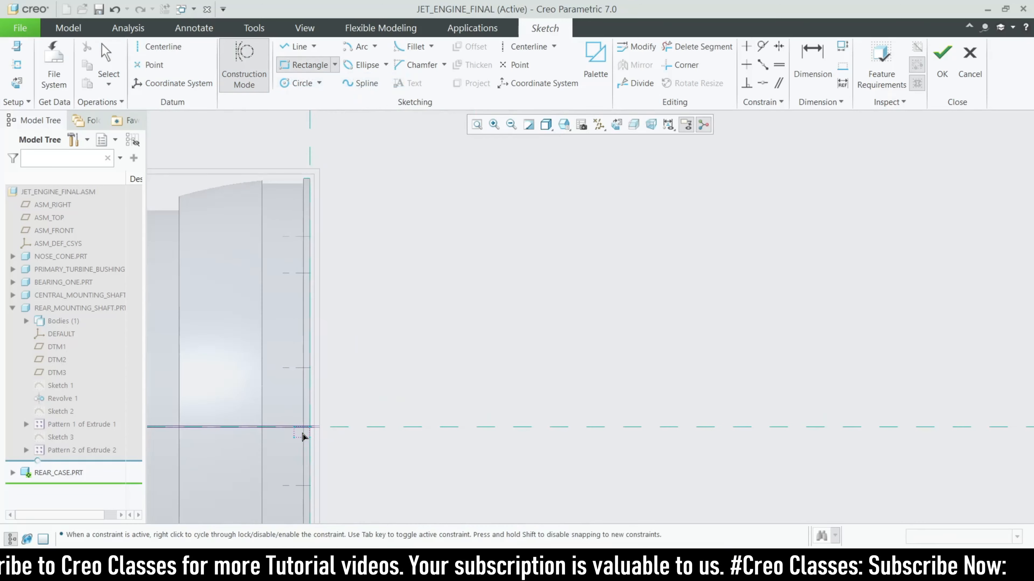
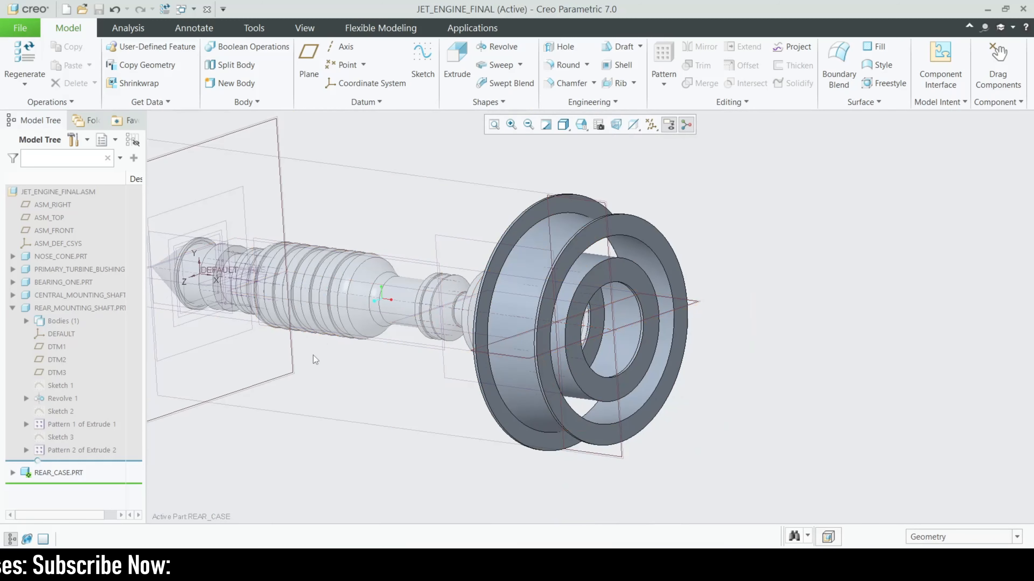
# Step: Open the rear case part in its own window and save it
pyautogui.click(66, 476)
pyautogui.click(67, 422)
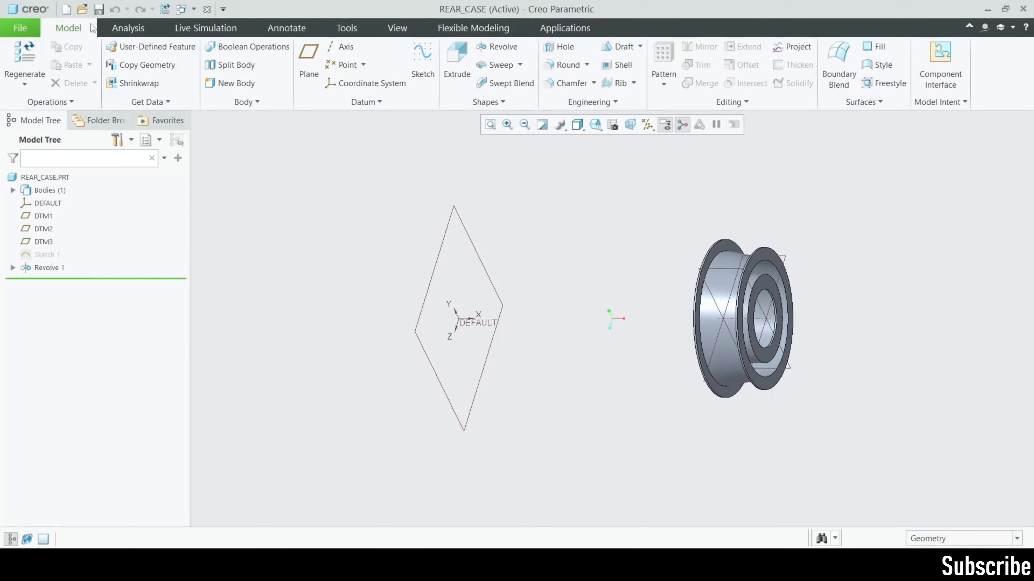
pyautogui.click(99, 9)
pyautogui.click(403, 480)
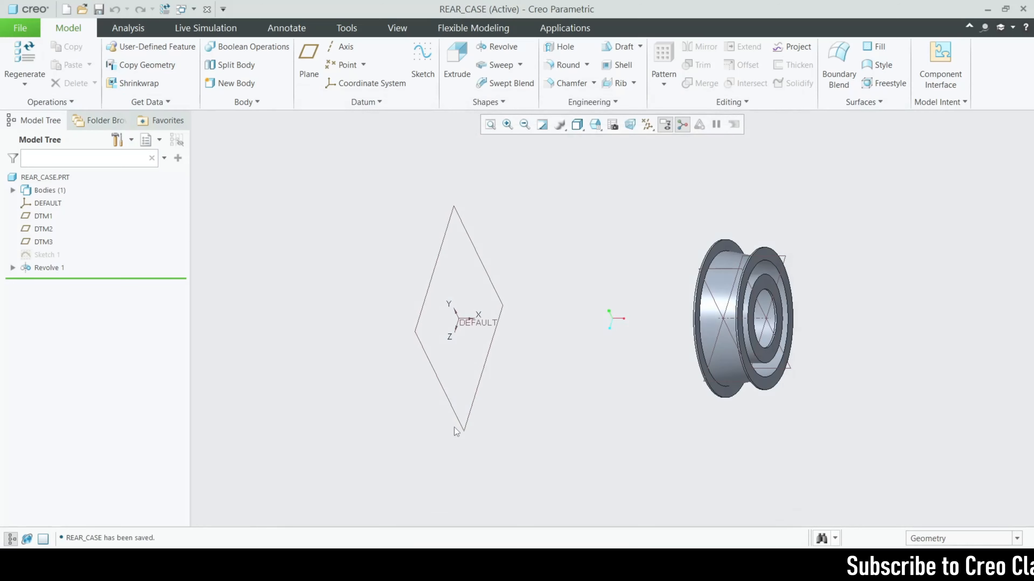
# Step: Start a sketch on datum plane DTM2 of the rear case and orient the view parallel to the sketch plane
pyautogui.scroll(3, 697, 325)
pyautogui.scroll(-3, 528, 406)
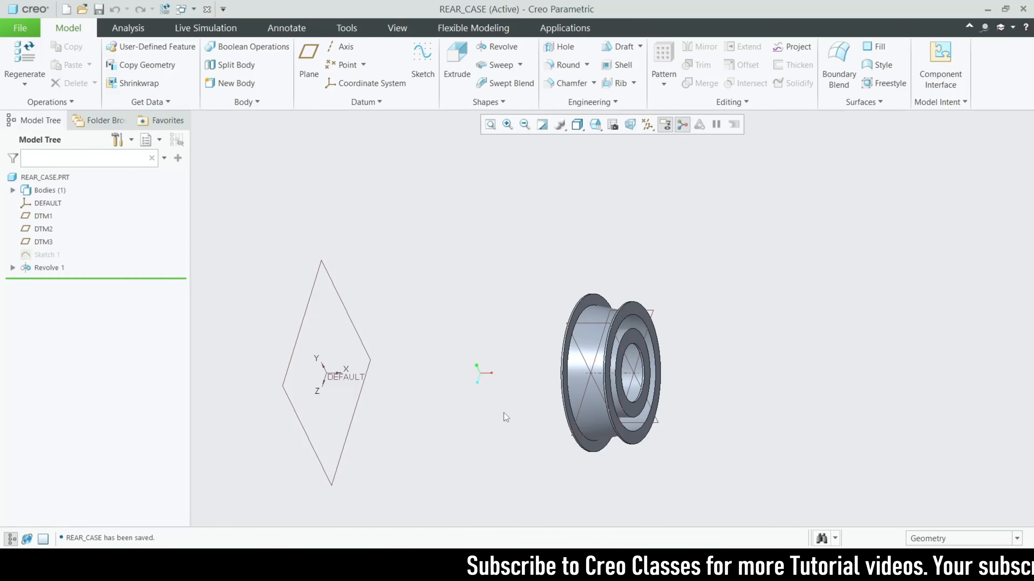
pyautogui.click(44, 229)
pyautogui.scroll(2, 666, 320)
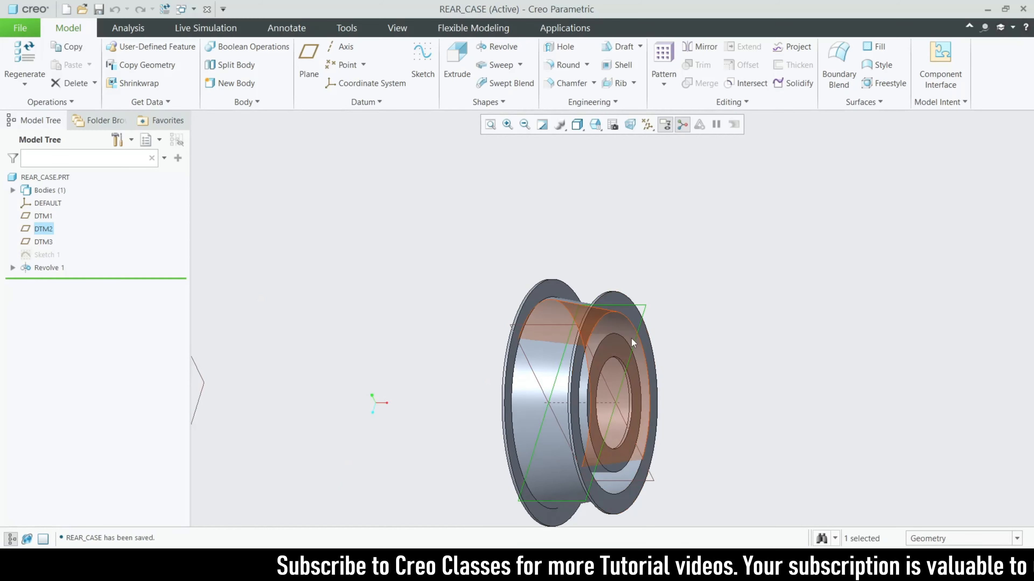
pyautogui.click(422, 63)
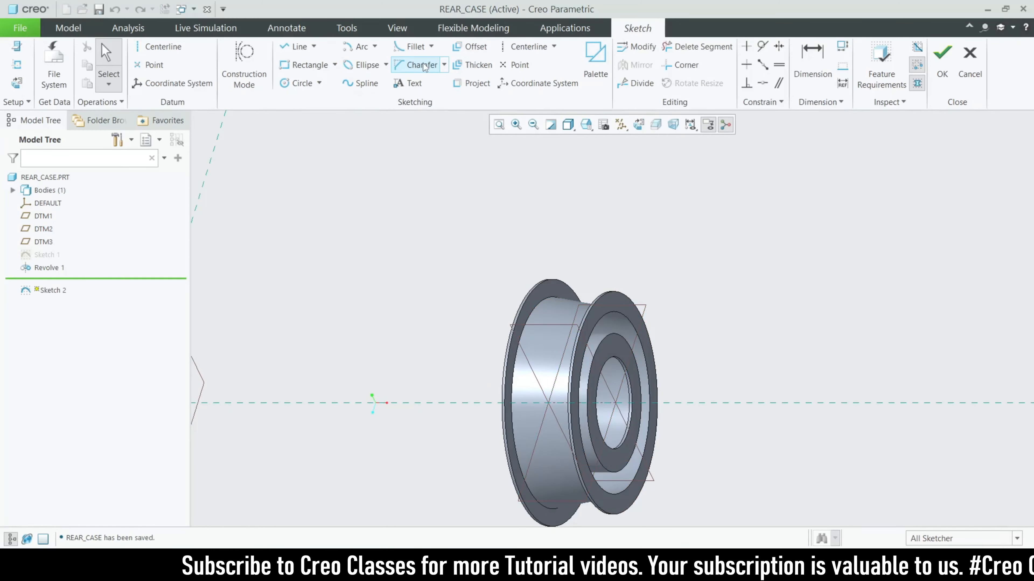
pyautogui.click(639, 125)
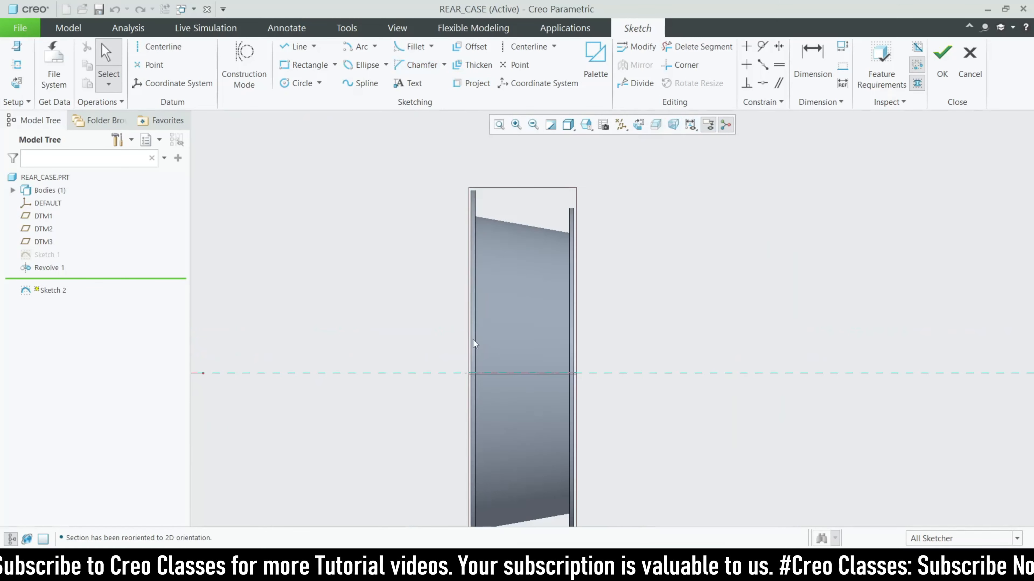
# Step: Examine the rear case drawing's front view and section B-B for the vane layout, thickness and angle
pyautogui.click(682, 565)
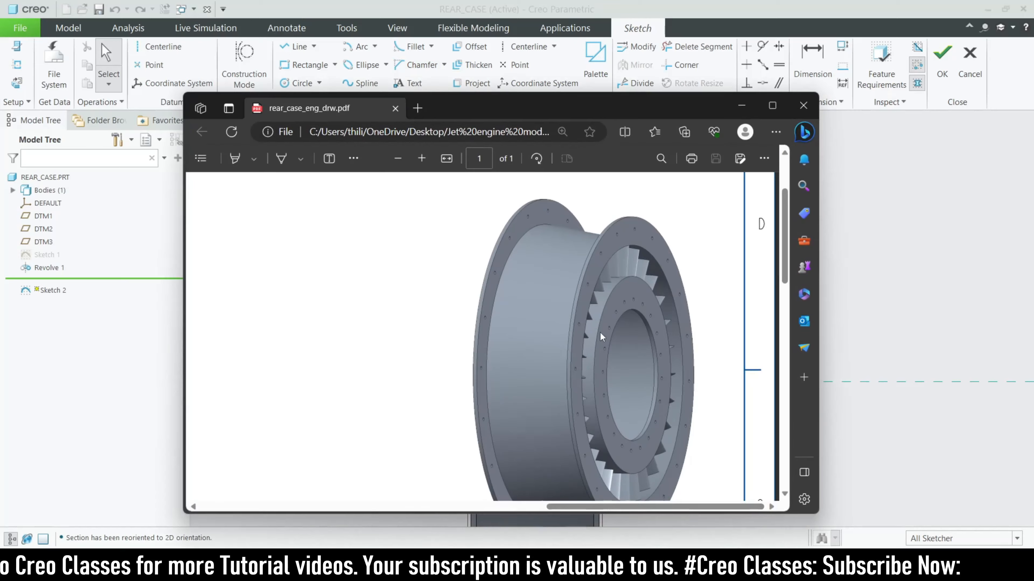
pyautogui.scroll(-15, 607, 321)
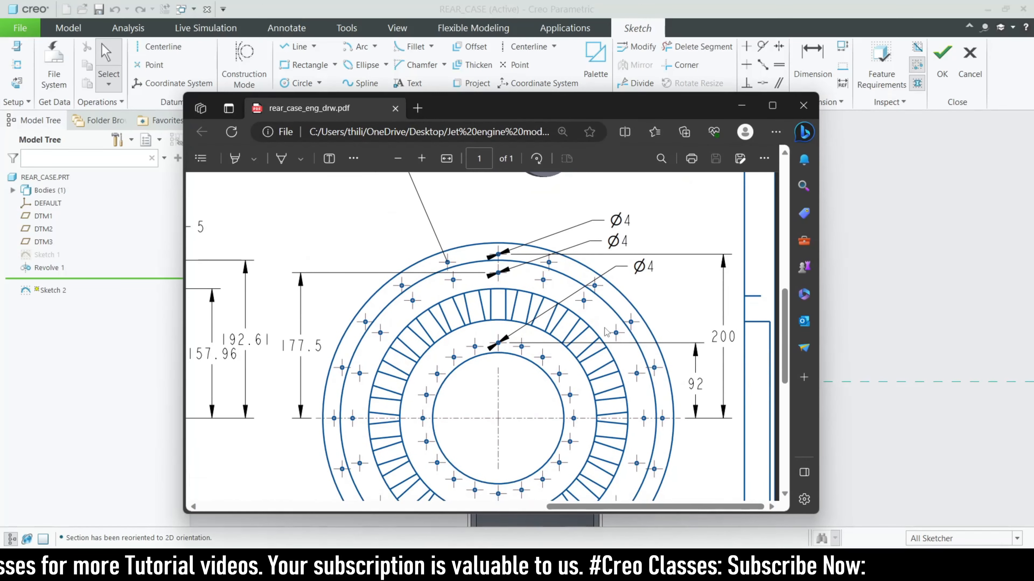
pyautogui.keyDown('ctrl'); pyautogui.scroll(-5, 606, 332); pyautogui.keyUp('ctrl')
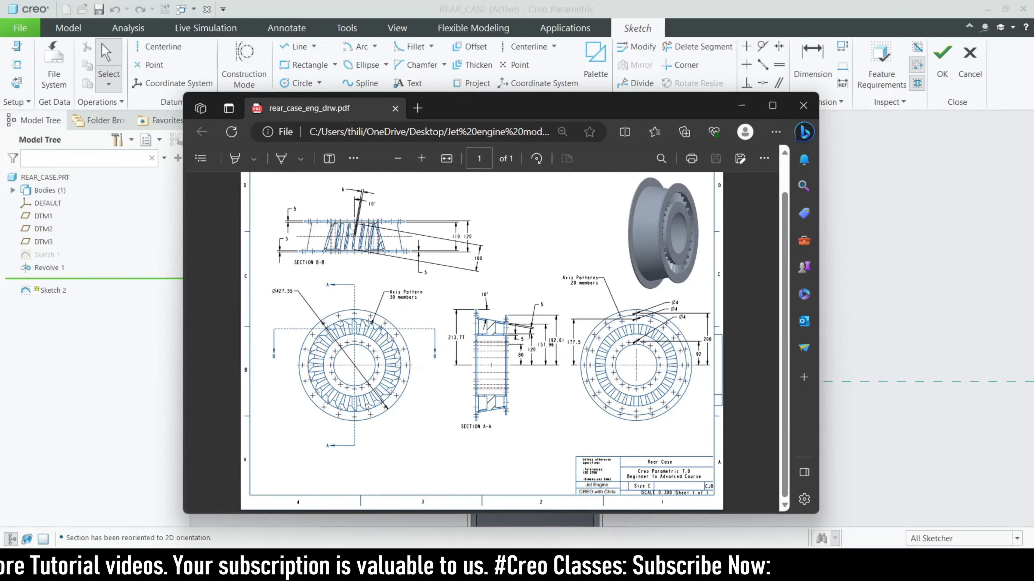
pyautogui.keyDown('ctrl'); pyautogui.scroll(2, 422, 398); pyautogui.keyUp('ctrl')
pyautogui.keyDown('ctrl'); pyautogui.scroll(2, 422, 398); pyautogui.keyUp('ctrl')
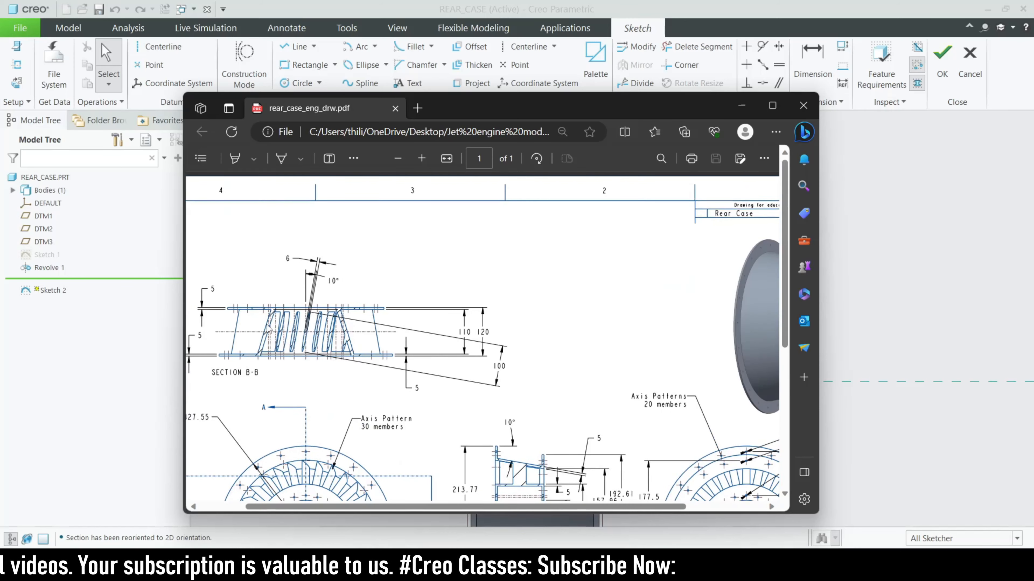
pyautogui.keyDown('ctrl'); pyautogui.scroll(2, 269, 330); pyautogui.keyUp('ctrl')
pyautogui.hscroll(-1, 483, 318)
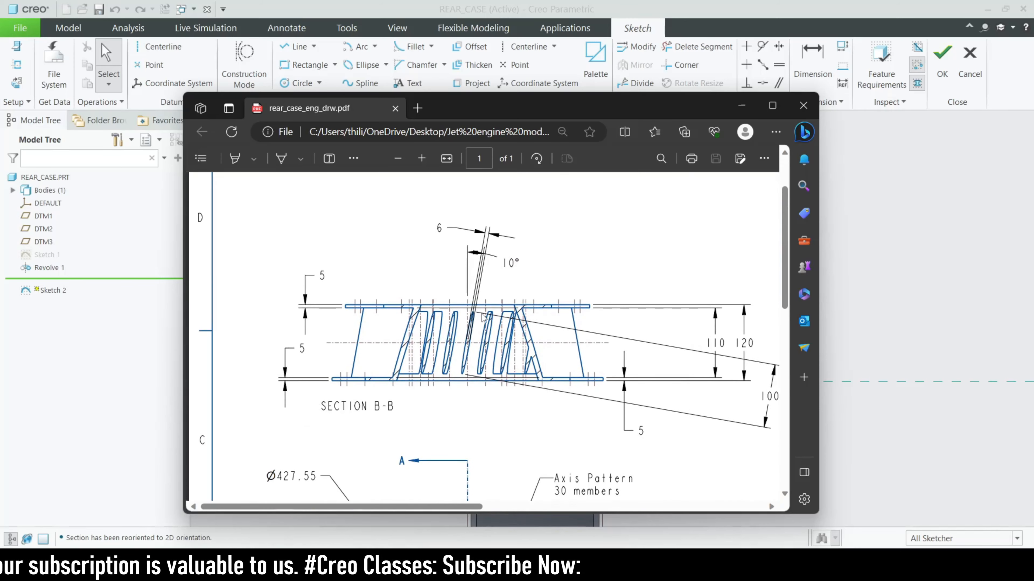
pyautogui.keyDown('ctrl'); pyautogui.scroll(1, 483, 319); pyautogui.keyUp('ctrl')
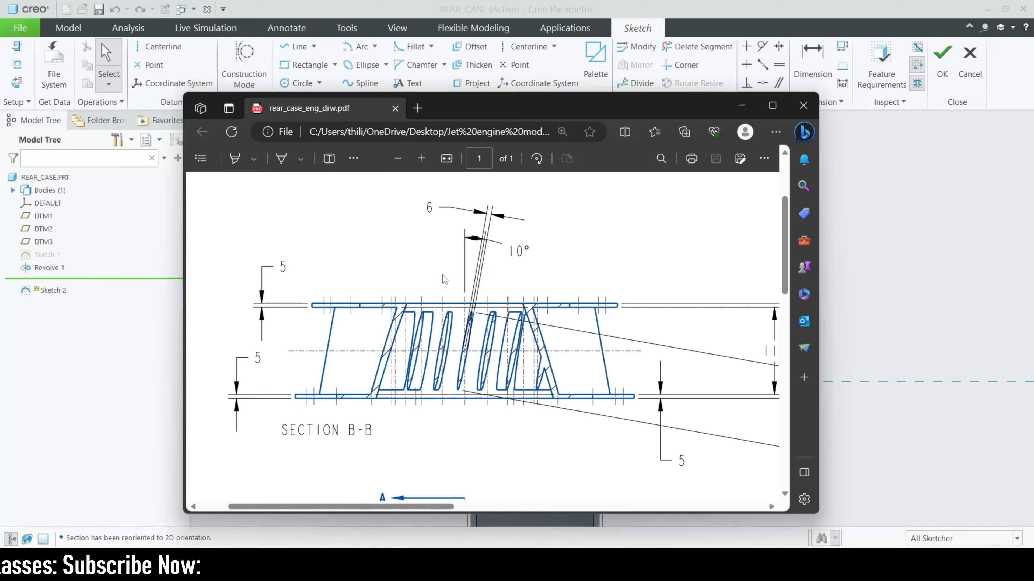
# Step: Rotate the drawing to match the sketch orientation, examine section B-B's vane thickness, angle and length dimensions, and return to the sketch
pyautogui.click(537, 158)
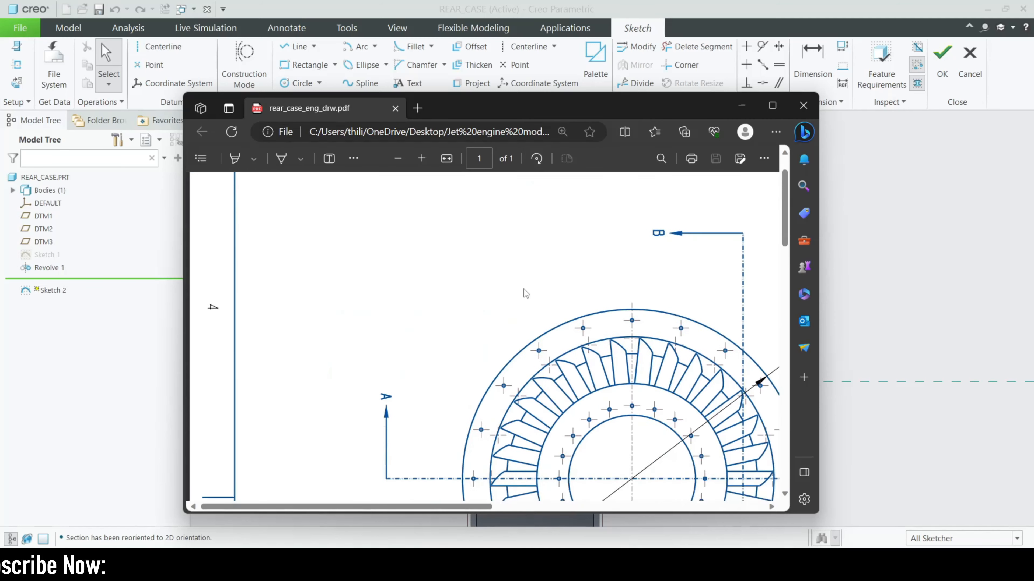
pyautogui.keyDown('ctrl'); pyautogui.scroll(-3, 523, 289); pyautogui.keyUp('ctrl')
pyautogui.keyDown('ctrl'); pyautogui.scroll(-2, 523, 289); pyautogui.keyUp('ctrl')
pyautogui.keyDown('ctrl'); pyautogui.scroll(4, 530, 298); pyautogui.keyUp('ctrl')
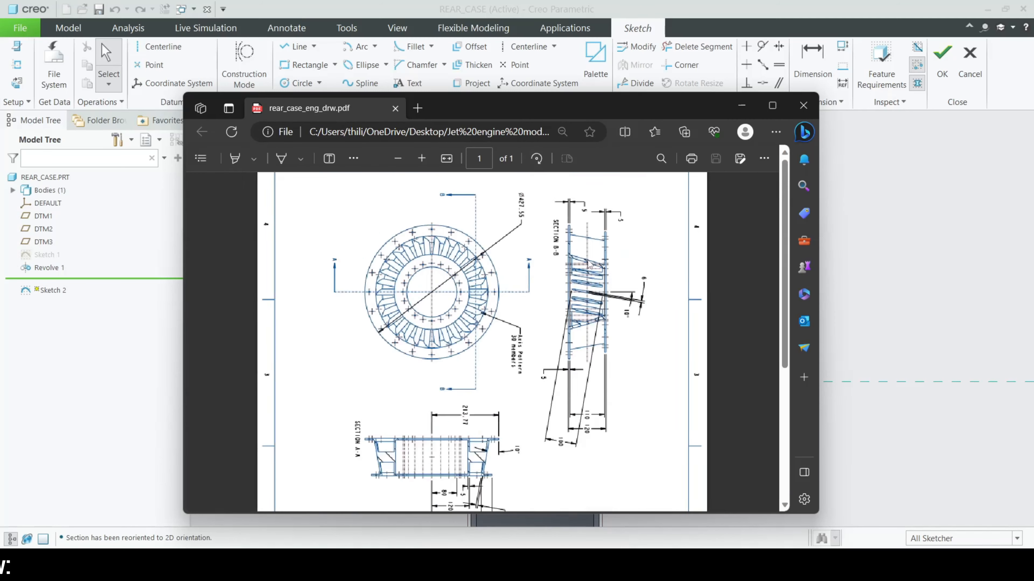
pyautogui.keyDown('ctrl'); pyautogui.scroll(5, 679, 310); pyautogui.keyUp('ctrl')
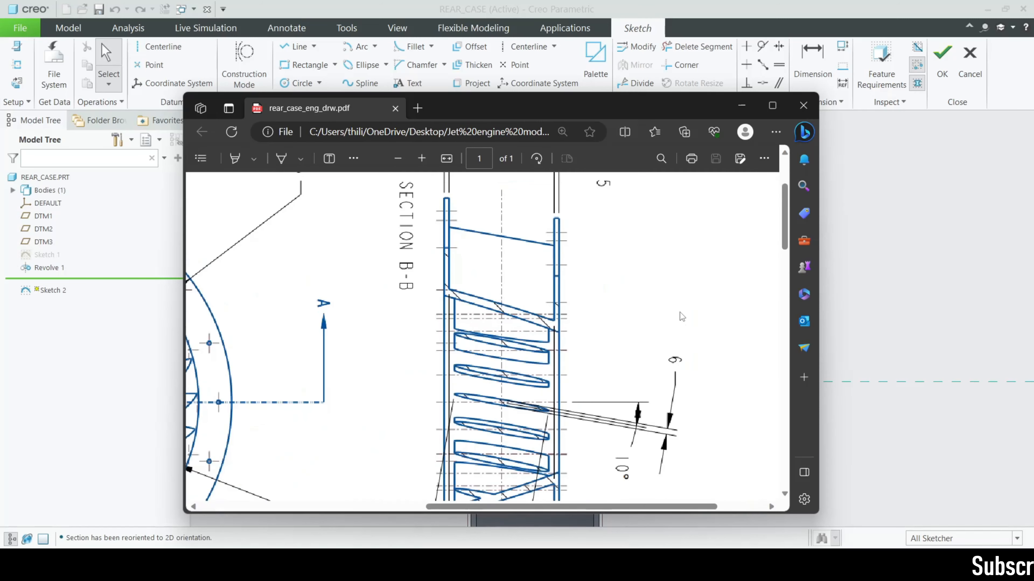
pyautogui.scroll(-5, 528, 361)
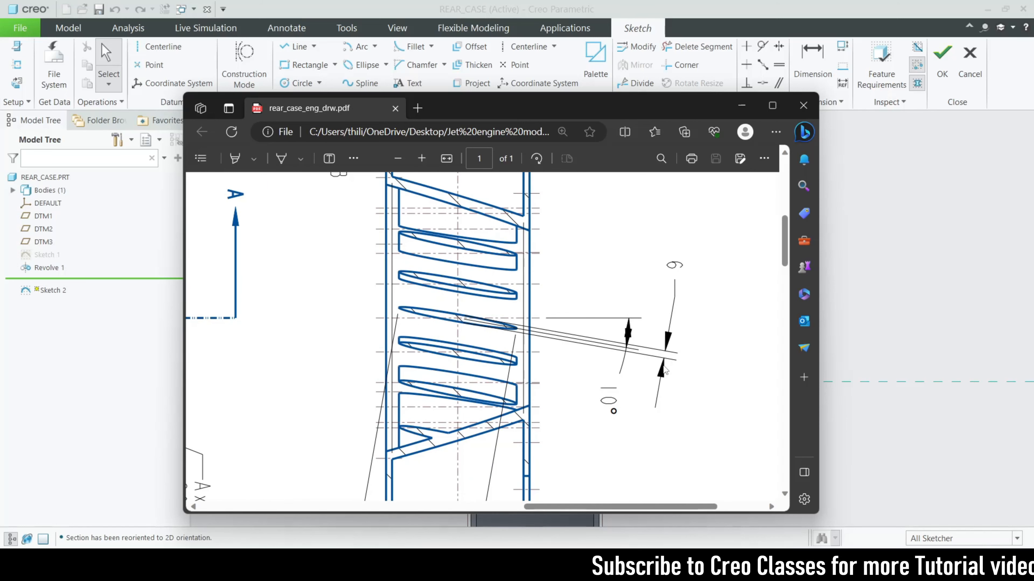
pyautogui.scroll(-10, 443, 319)
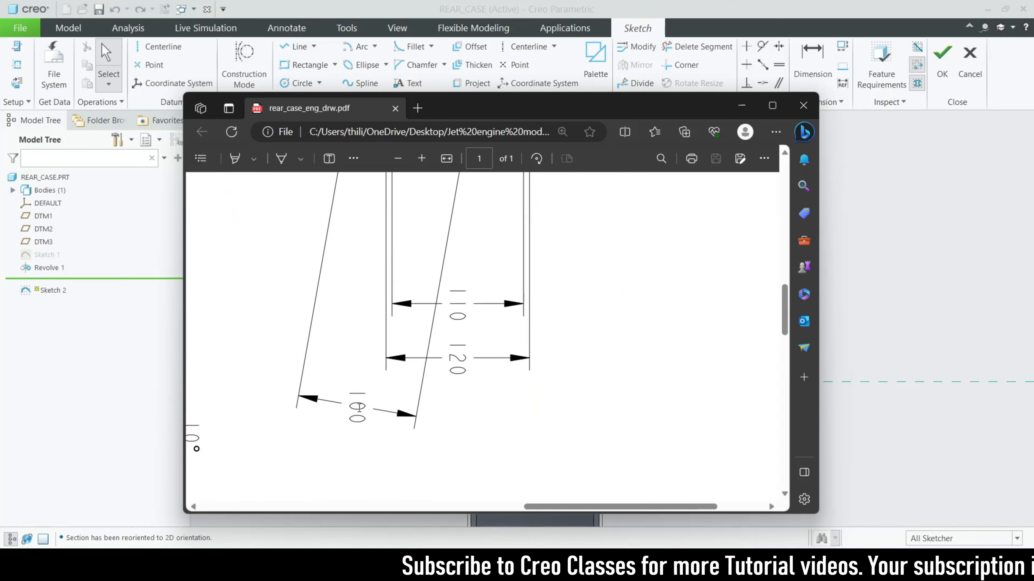
pyautogui.scroll(5, 358, 407)
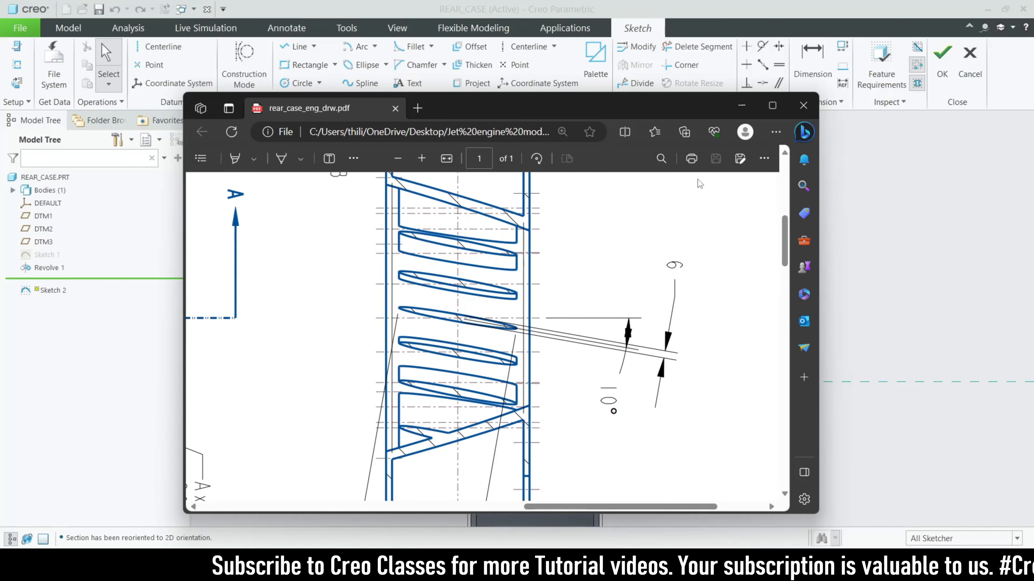
pyautogui.click(741, 107)
# Step: Add the upper tapered silhouette edge of the revolved rear case as a sketch reference
pyautogui.scroll(-3, 518, 361)
pyautogui.scroll(3, 518, 360)
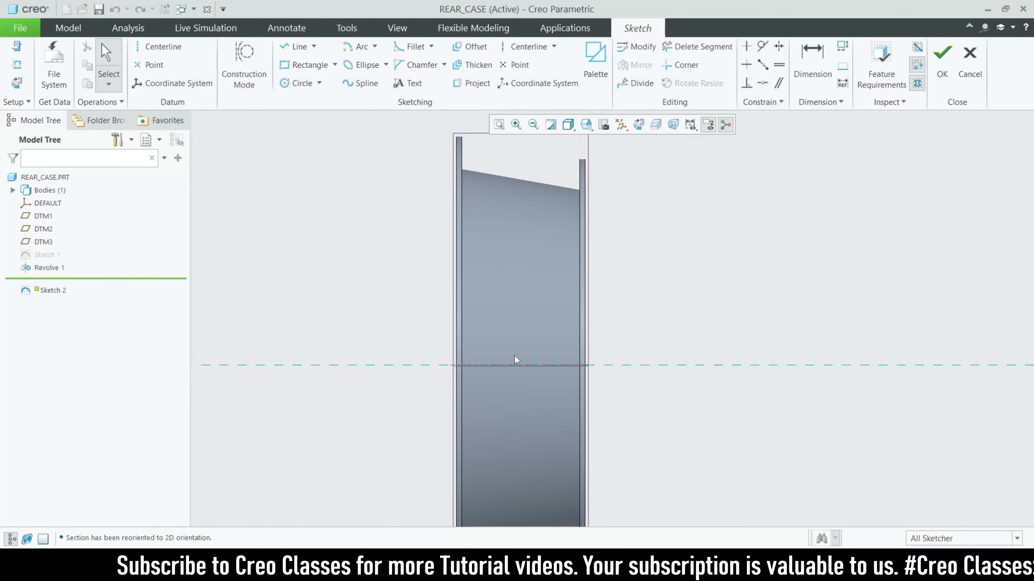
pyautogui.click(16, 64)
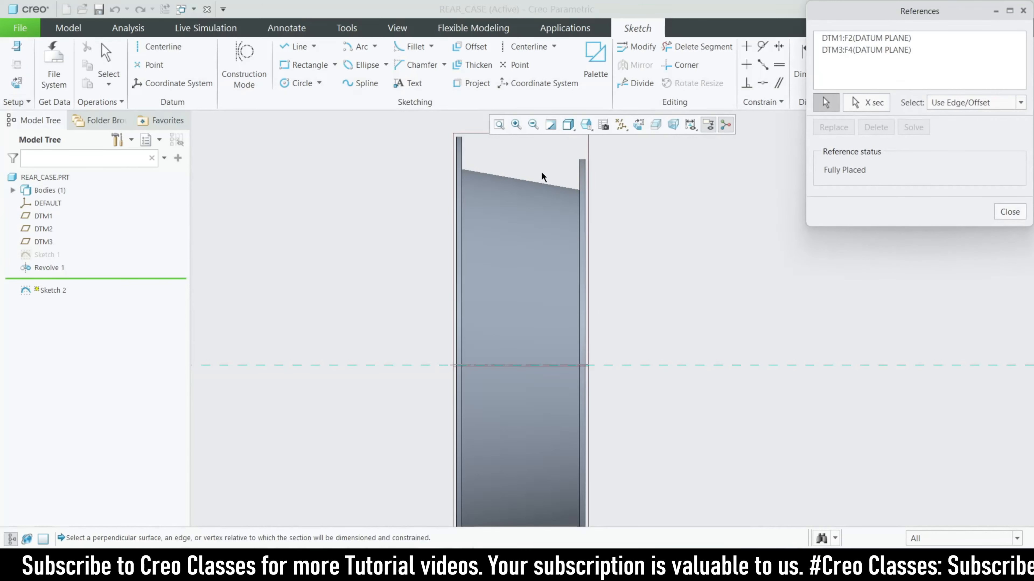
pyautogui.click(532, 198)
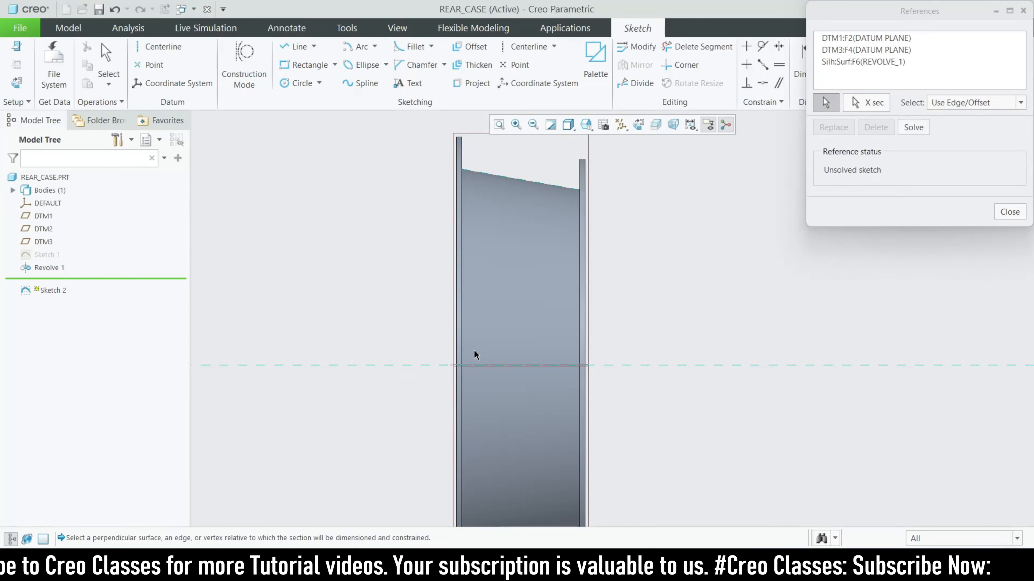
pyautogui.scroll(3, 482, 352)
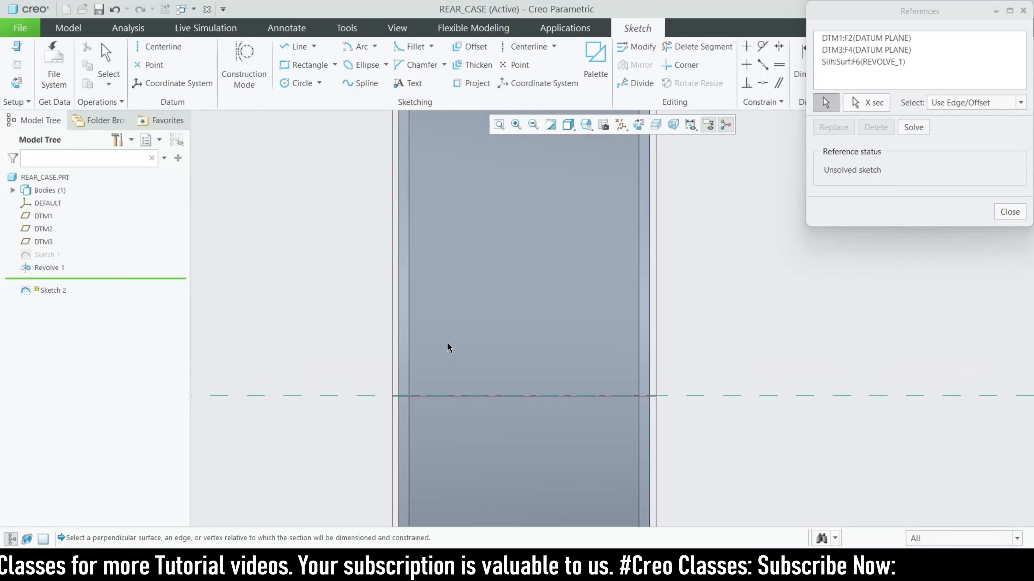
pyautogui.scroll(-3, 450, 346)
pyautogui.click(1004, 214)
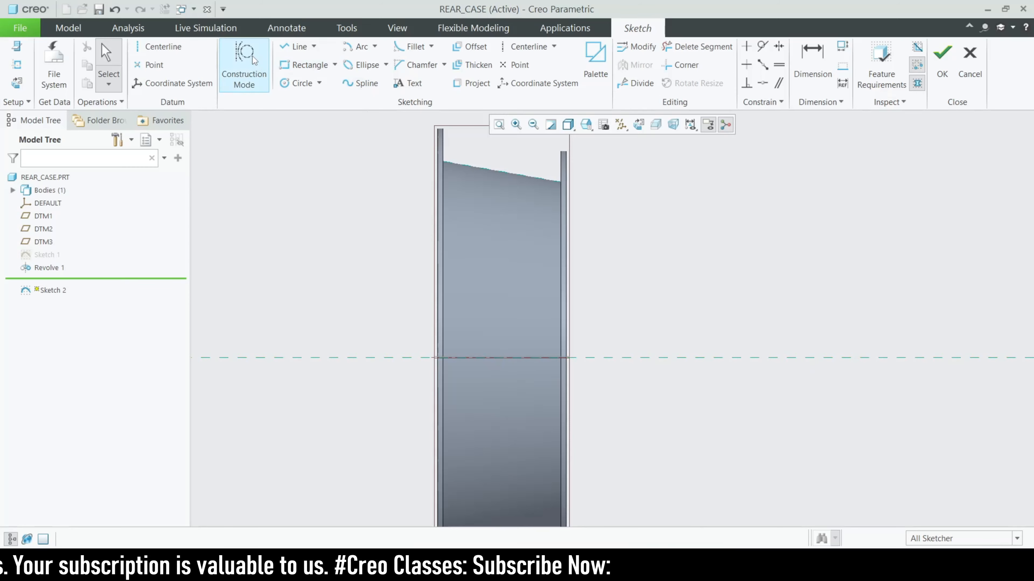
# Step: Sketch a vertical construction line from the midpoint of the upper tapered edge to the lower silhouette edge of the case
pyautogui.click(295, 46)
pyautogui.click(251, 68)
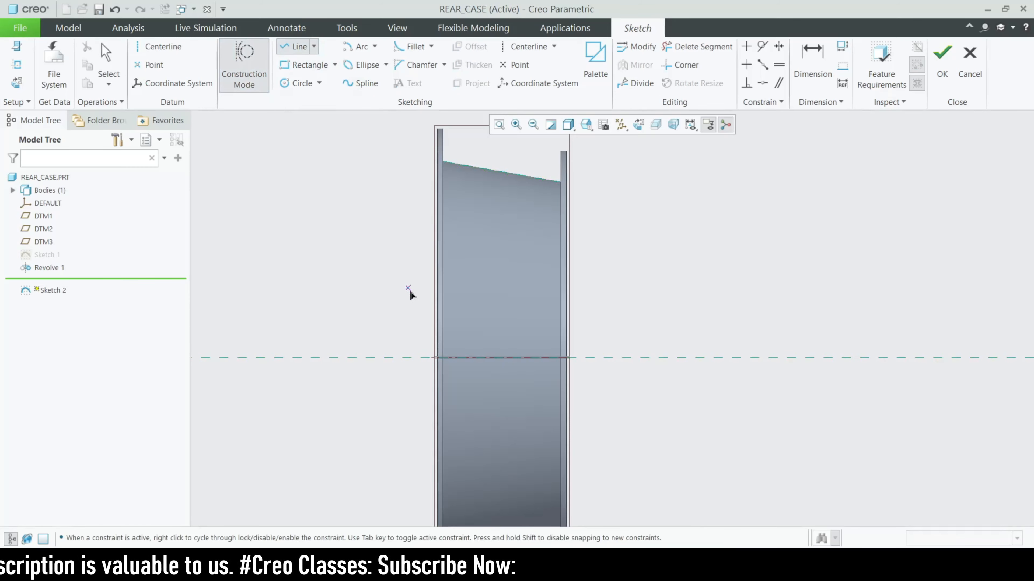
pyautogui.scroll(2, 481, 228)
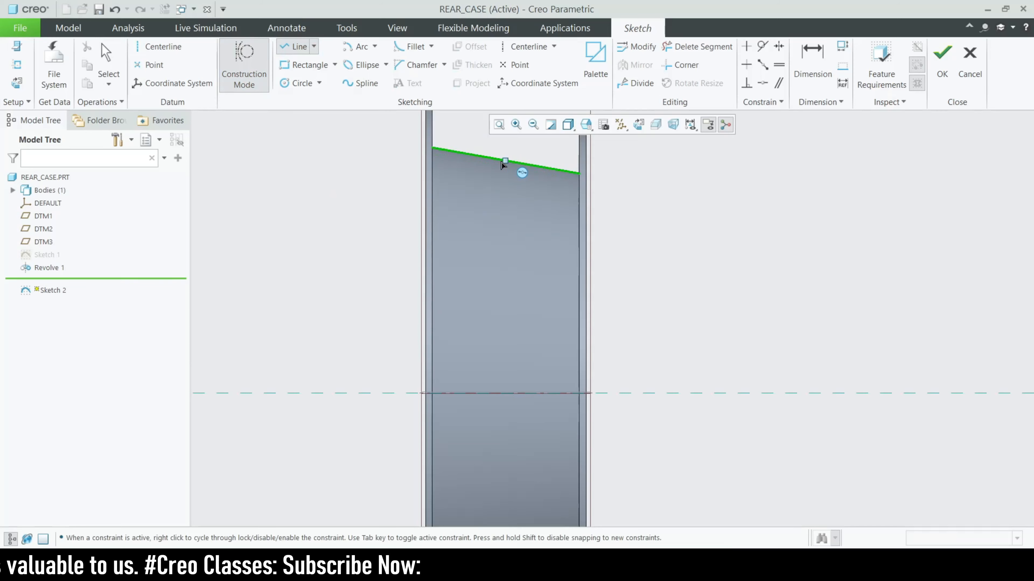
pyautogui.scroll(-2, 495, 261)
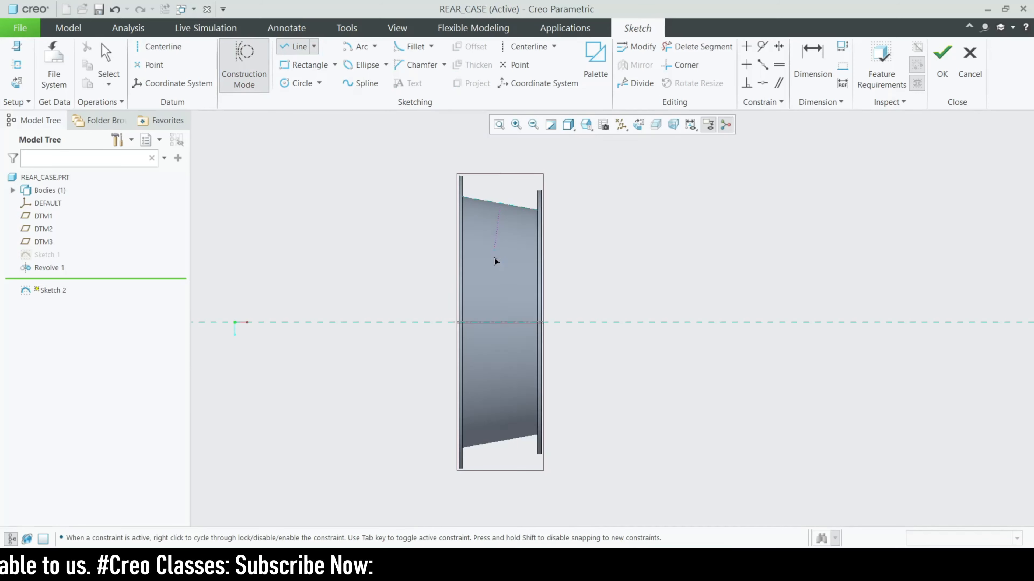
pyautogui.click(499, 441)
pyautogui.scroll(-1, 504, 449)
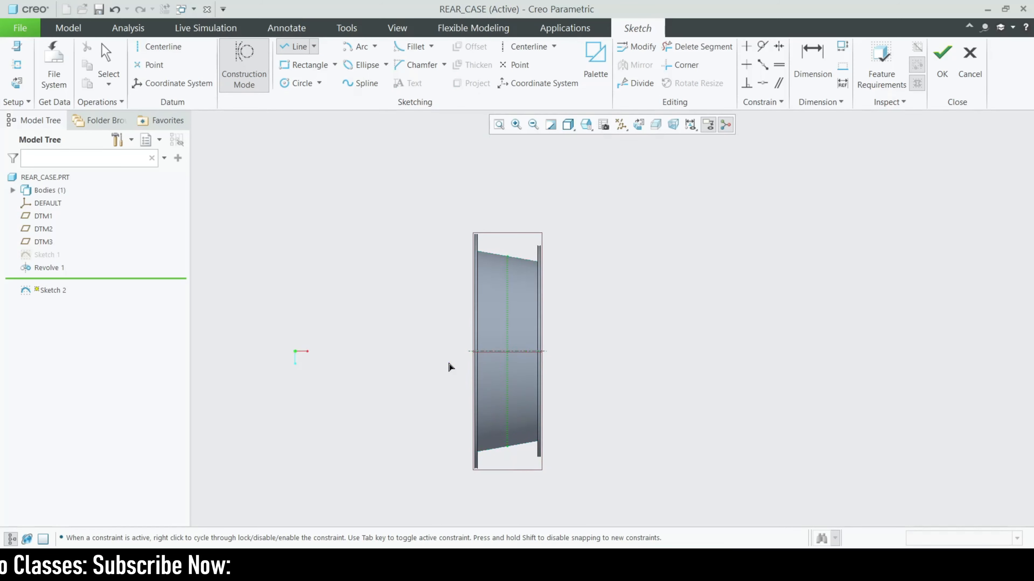
pyautogui.scroll(2, 488, 344)
pyautogui.middleClick(523, 354)
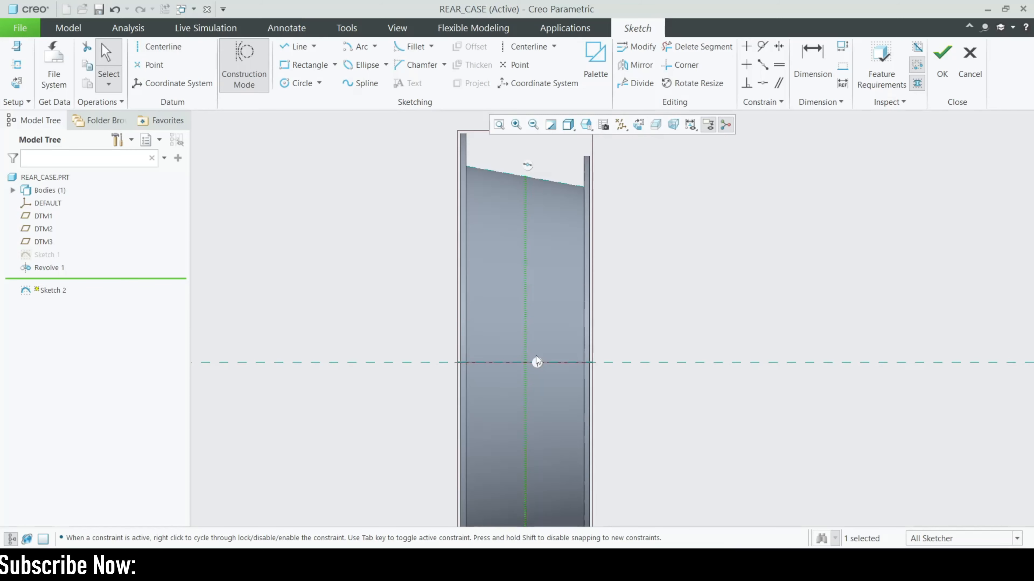
# Step: Add a horizontal centerline along the case's central axis, crossing the vertical construction line
pyautogui.click(525, 46)
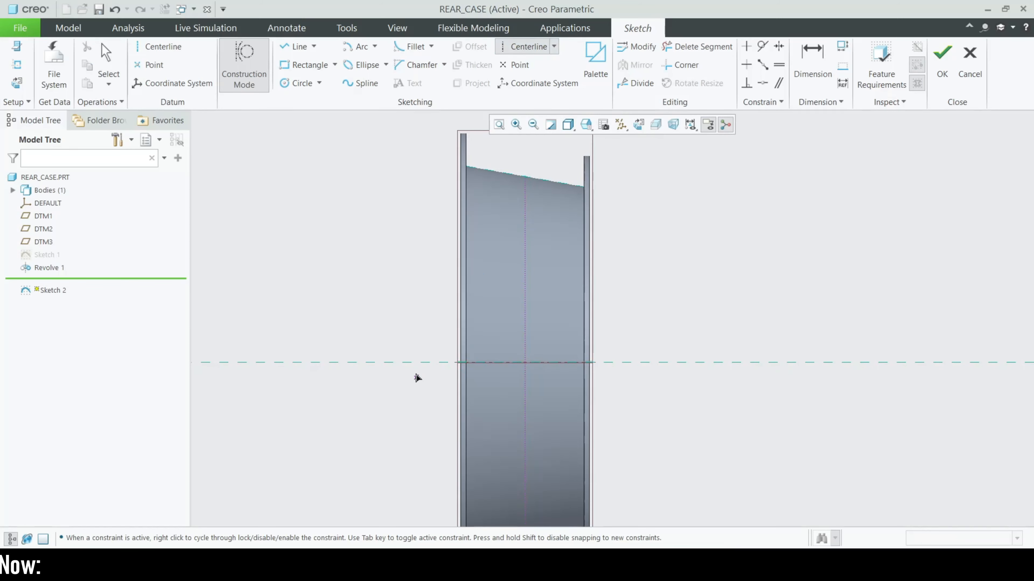
pyautogui.click(546, 365)
pyautogui.scroll(3, 582, 347)
pyautogui.scroll(-3, 413, 312)
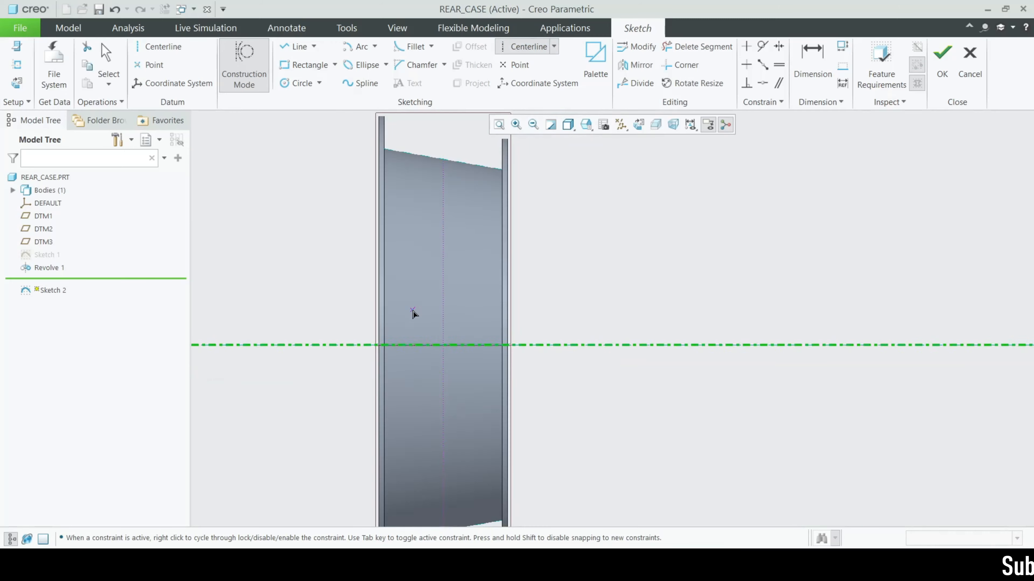
pyautogui.scroll(2, 460, 341)
pyautogui.click(460, 343)
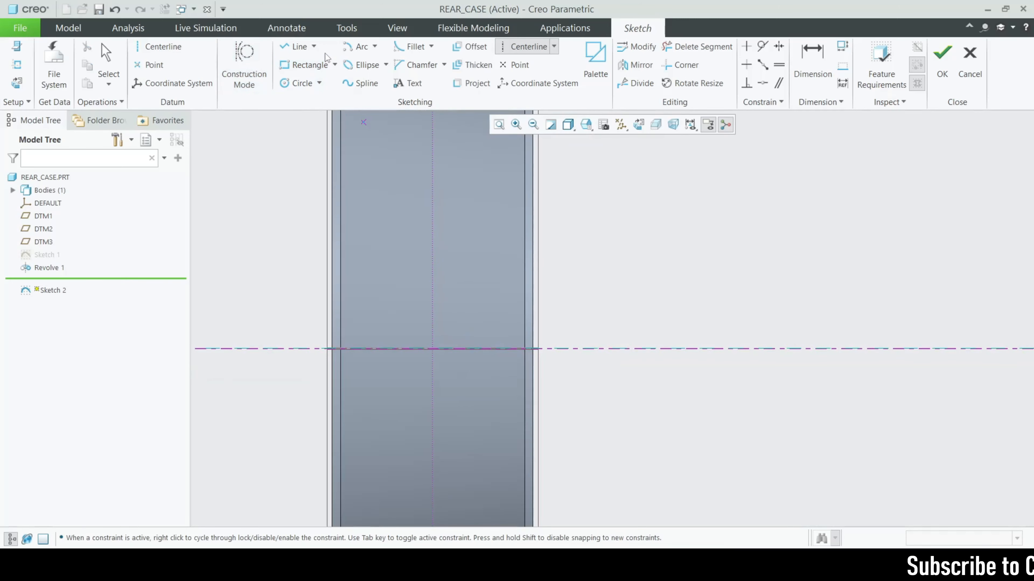
# Step: Sketch a center-and-axis ellipse about 21 wide, centred where the construction line meets the centerline and sloping down about 24° from horizontal
pyautogui.click(386, 66)
pyautogui.click(403, 97)
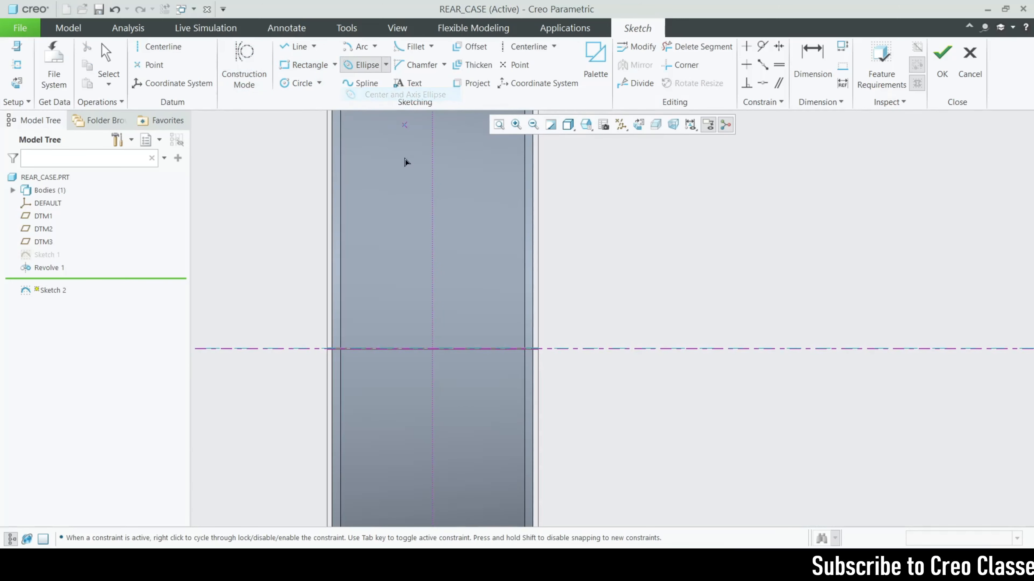
pyautogui.scroll(-2, 434, 273)
pyautogui.scroll(3, 427, 344)
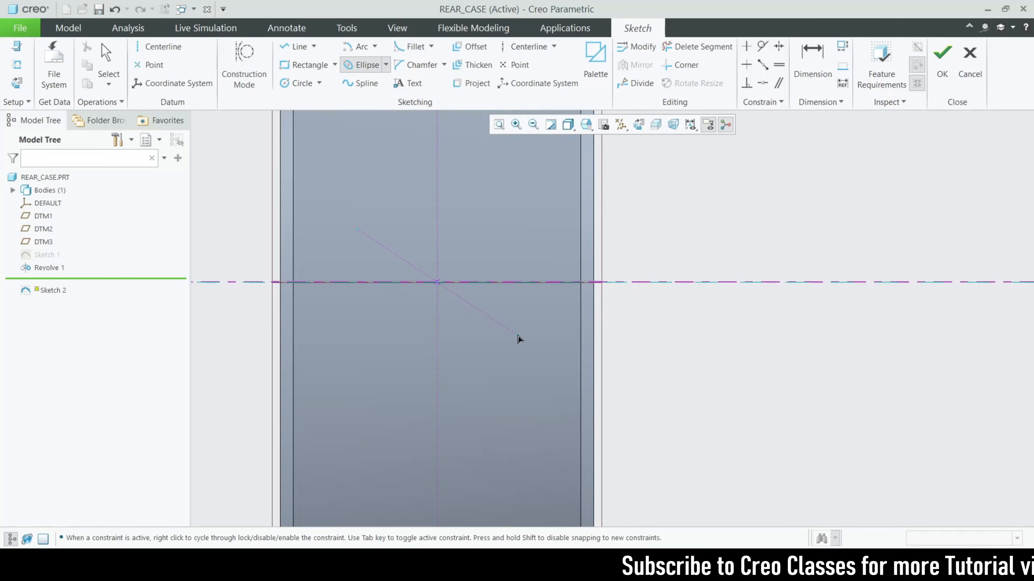
pyautogui.scroll(-3, 511, 353)
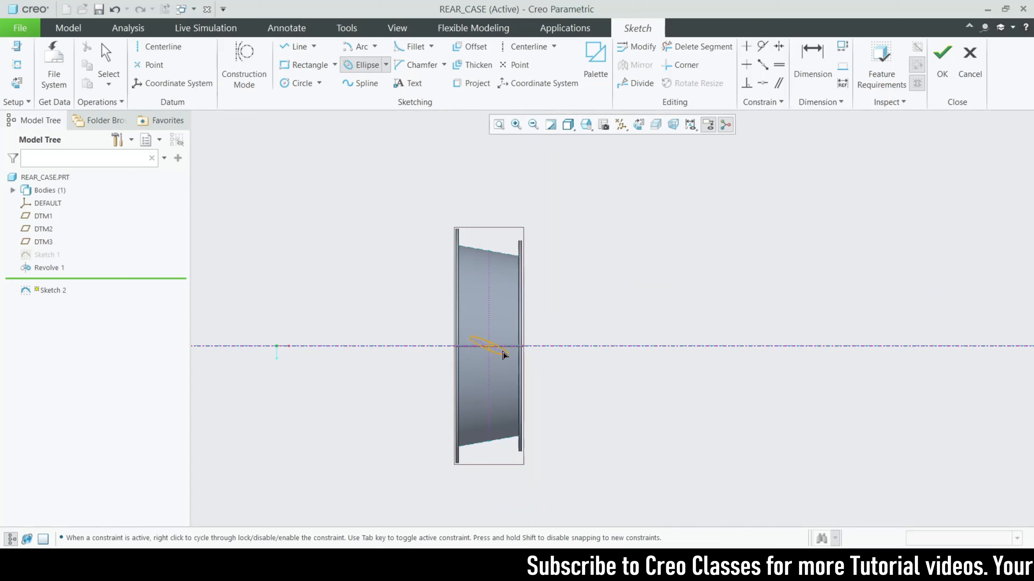
pyautogui.scroll(2, 494, 351)
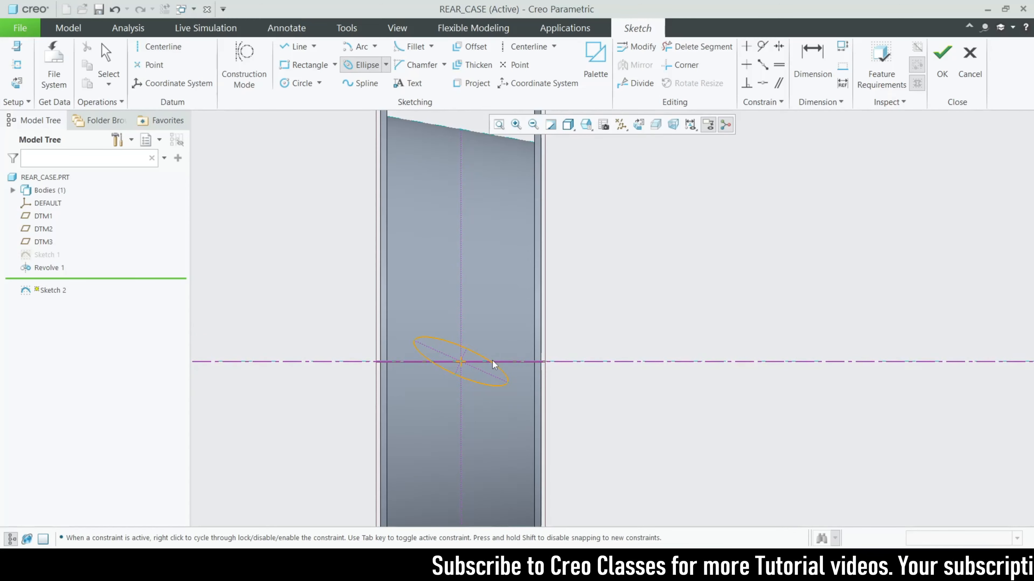
pyautogui.click(493, 361)
pyautogui.scroll(4, 502, 378)
pyautogui.middleClick(526, 334)
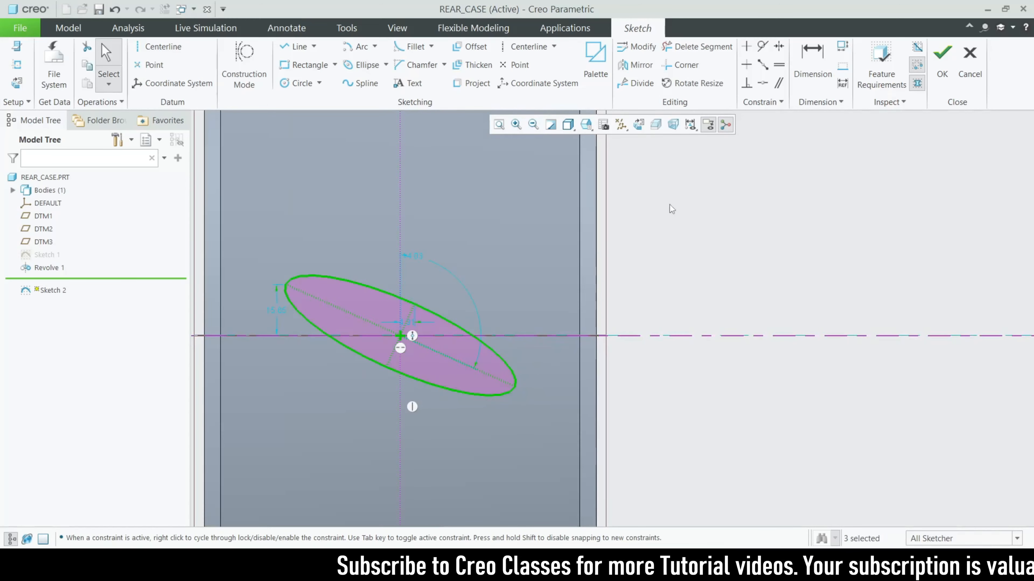
# Step: Dimension the ellipse's major axis to 100 and its minor axis to 6
pyautogui.click(811, 68)
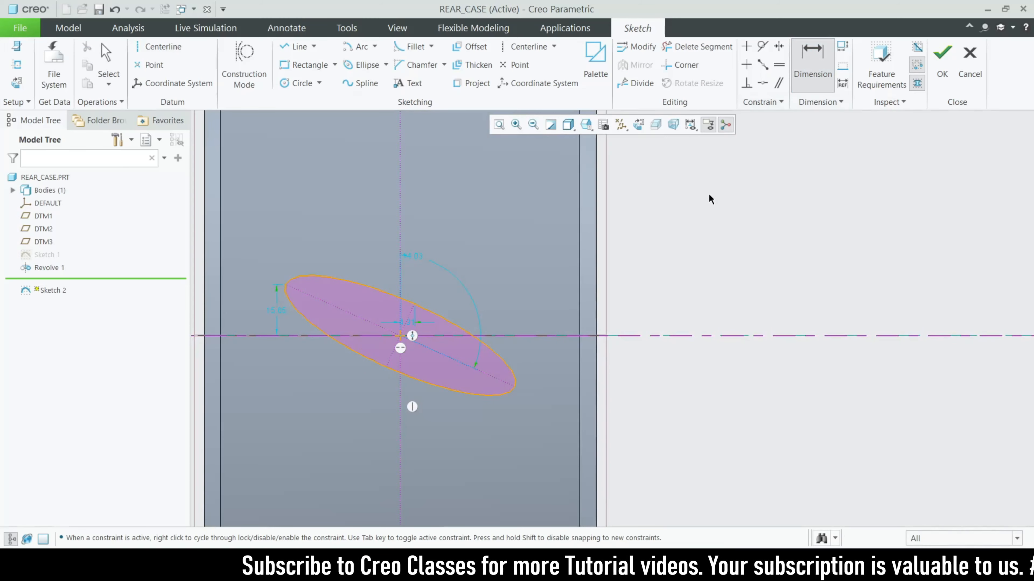
pyautogui.middleClick(439, 249)
pyautogui.write('100')
pyautogui.press('Return')
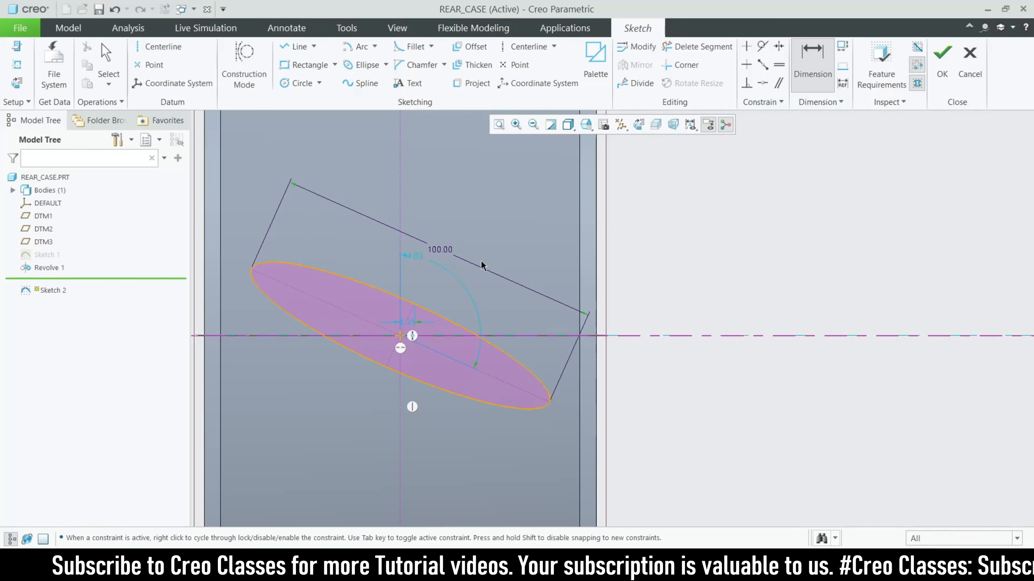
pyautogui.middleClick(619, 423)
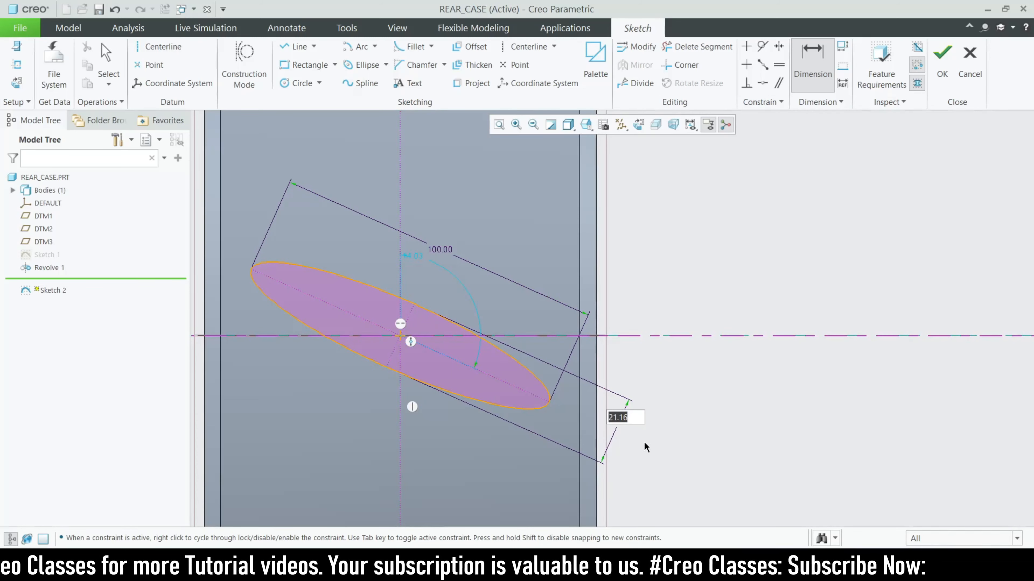
pyautogui.write('6')
pyautogui.press('Return')
# Step: Check the vane angle in the rear case drawing, set the ellipse's major axis at 10° to the horizontal centerline, and finish the sketch
pyautogui.click(661, 564)
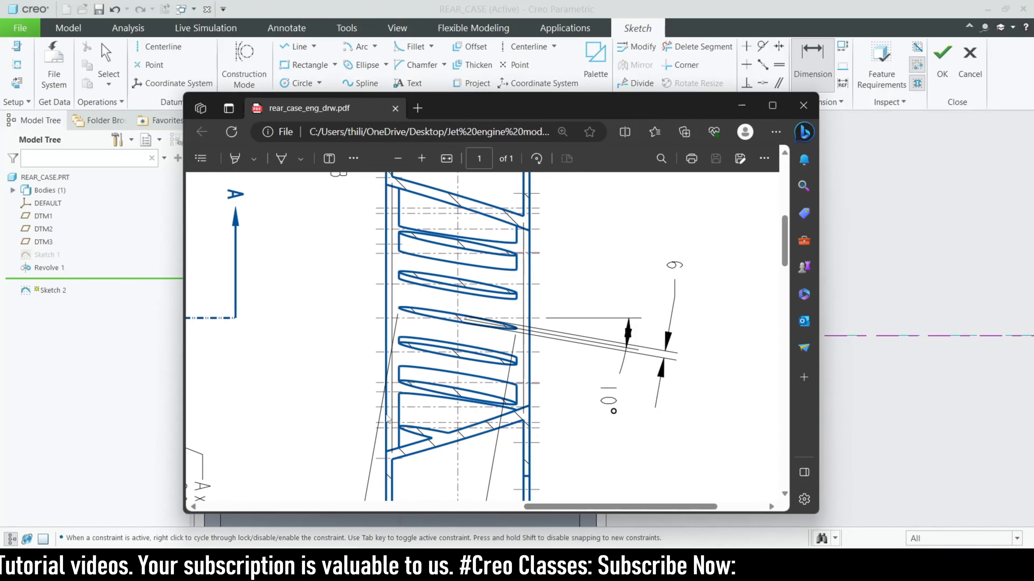
pyautogui.click(741, 105)
pyautogui.scroll(-3, 489, 368)
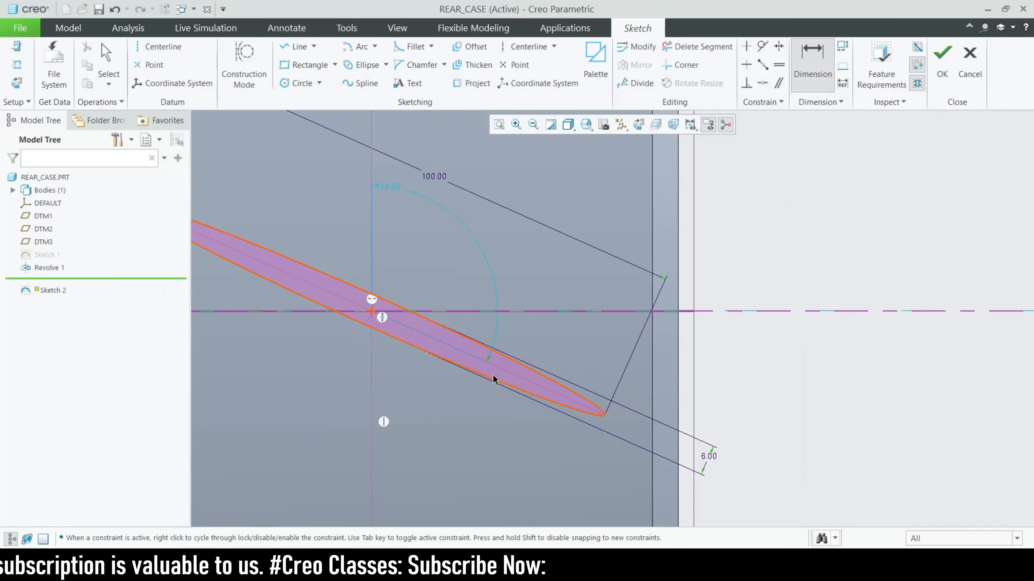
pyautogui.click(543, 312)
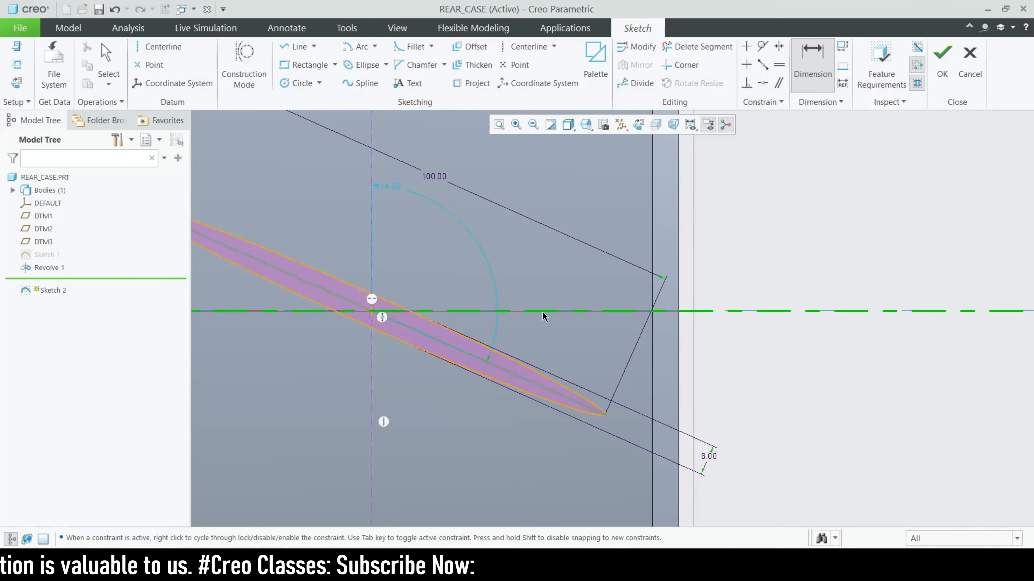
pyautogui.middleClick(546, 340)
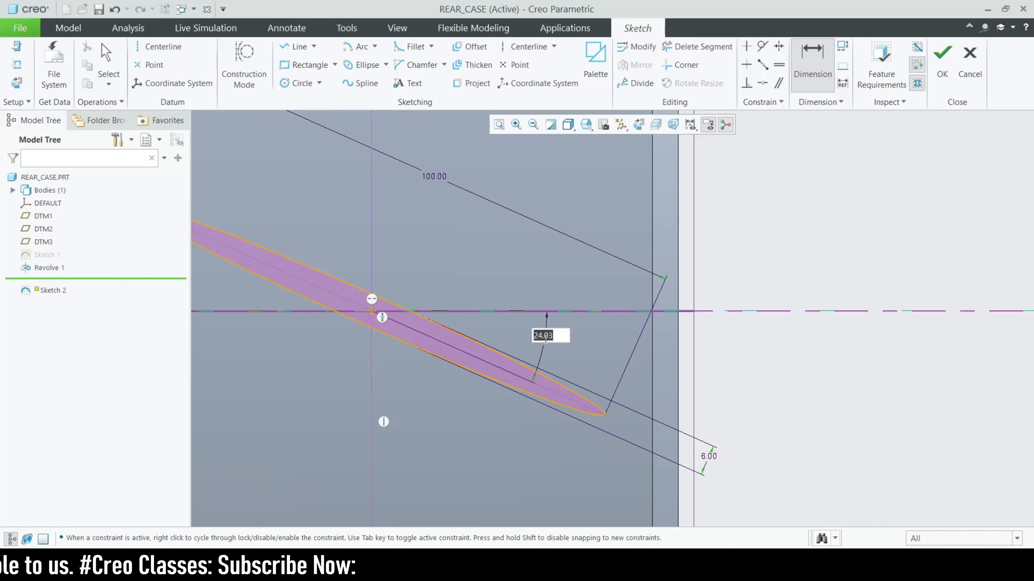
pyautogui.write('10')
pyautogui.press('Return')
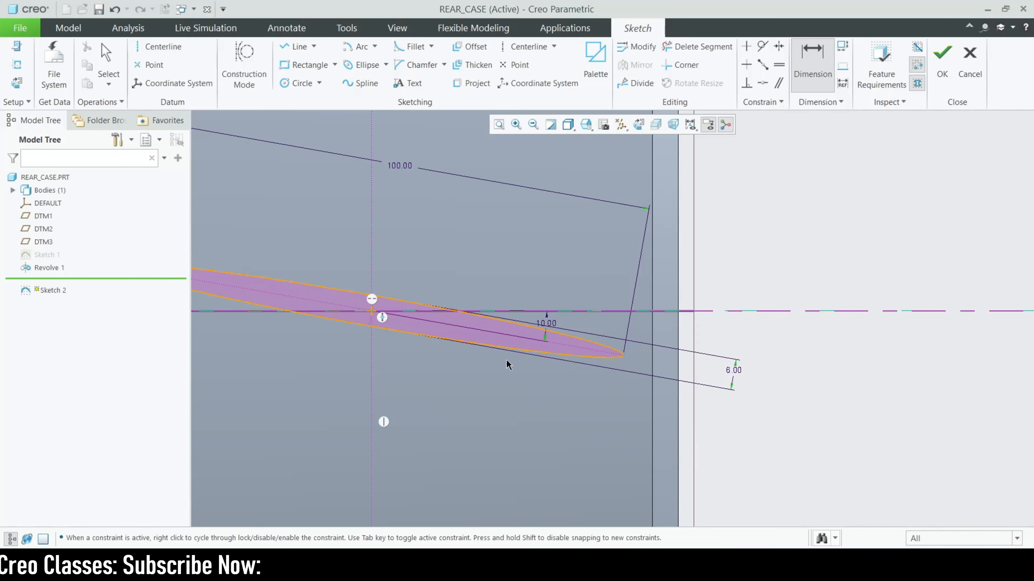
pyautogui.scroll(3, 495, 378)
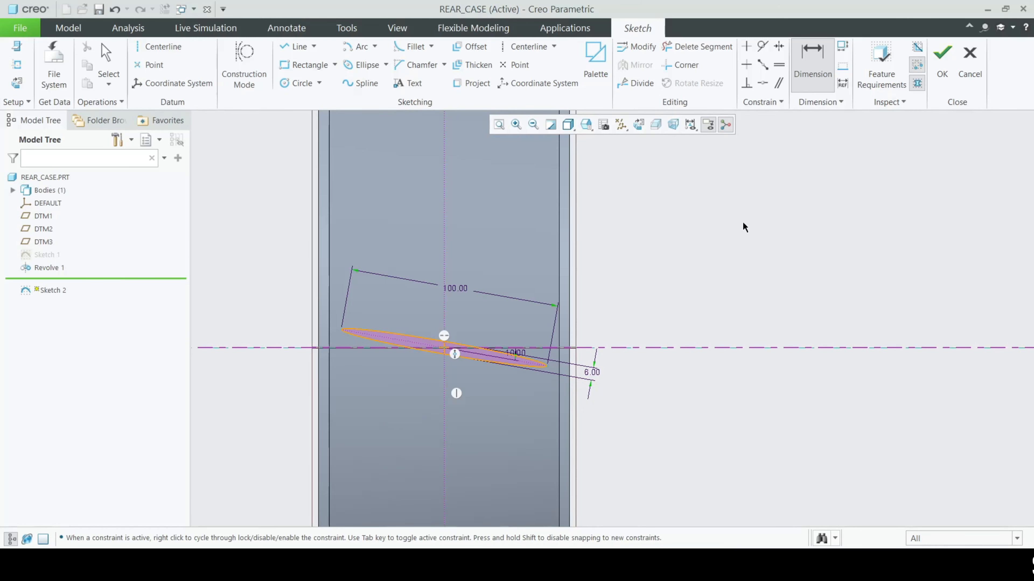
pyautogui.click(942, 61)
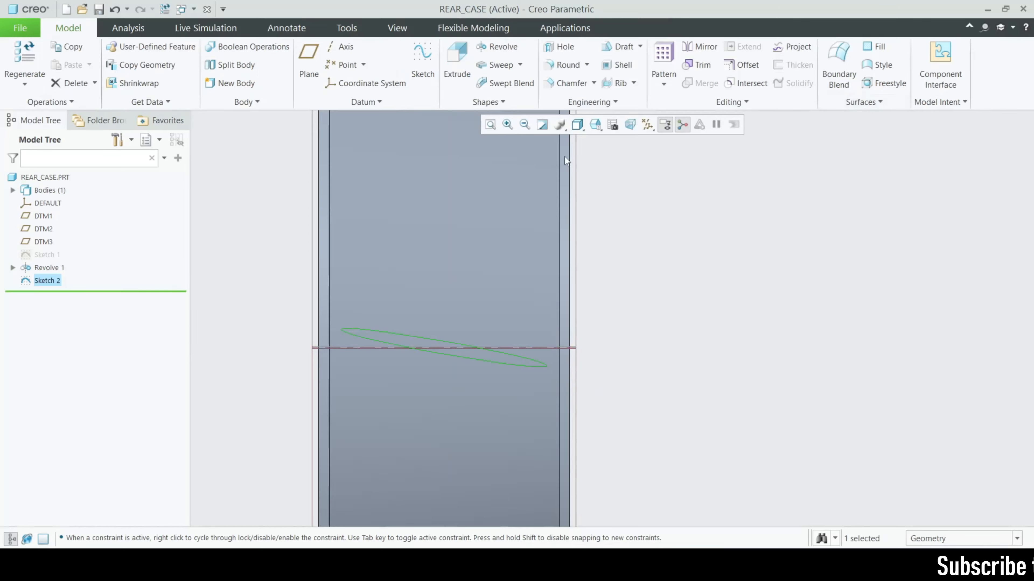
# Step: Start a solid extrusion of the elliptical vane sketch
pyautogui.click(456, 59)
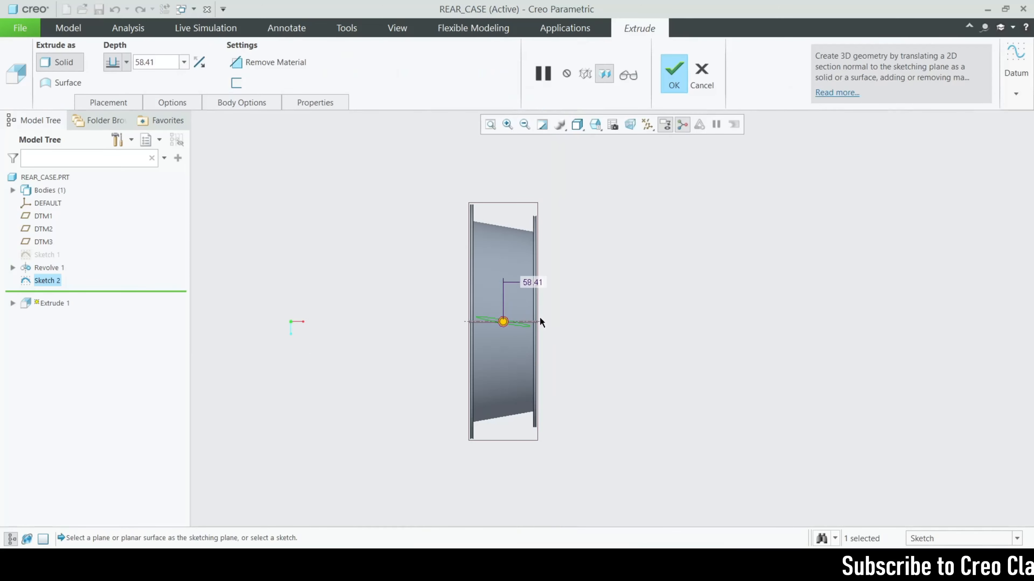
pyautogui.moveTo(540, 322)
pyautogui.mouseDown(button='middle')
pyautogui.moveTo(604, 320)
pyautogui.moveTo(547, 307)
pyautogui.moveTo(607, 286)
pyautogui.moveTo(539, 269)
pyautogui.moveTo(533, 295)
pyautogui.moveTo(561, 265)
pyautogui.moveTo(536, 307)
pyautogui.mouseUp(button='middle')
pyautogui.scroll(-5, 669, 305)
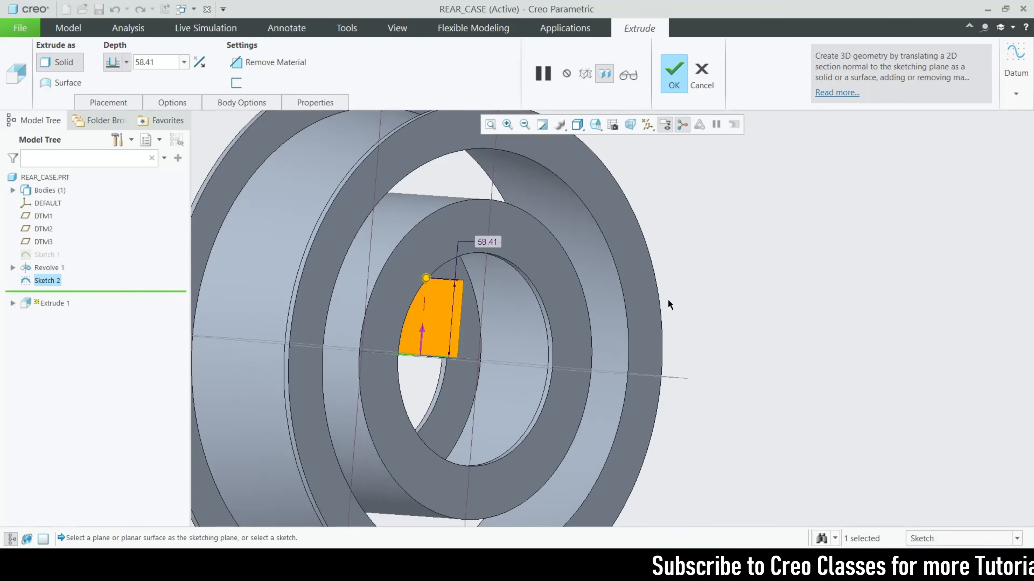
pyautogui.scroll(5, 668, 300)
pyautogui.scroll(-4, 615, 337)
pyautogui.moveTo(614, 336); pyautogui.dragTo(600, 335, button='middle')
pyautogui.scroll(3, 622, 346)
pyautogui.scroll(-3, 550, 275)
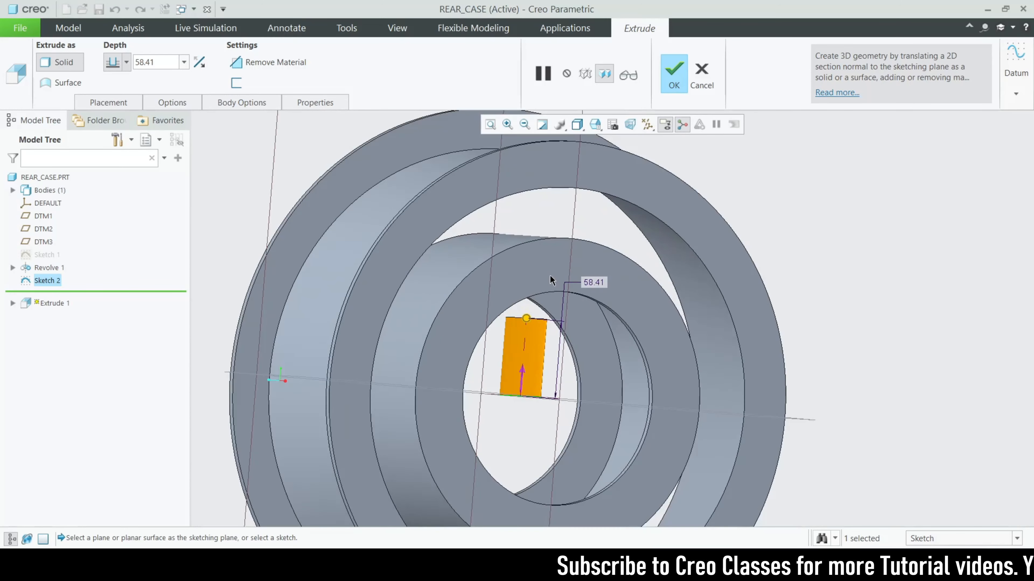
# Step: Switch to the rear case drawing, turn it upright, examine how the vanes span the rings in the isometric view, and return to the model
pyautogui.hotkey('alt', 'Tab')
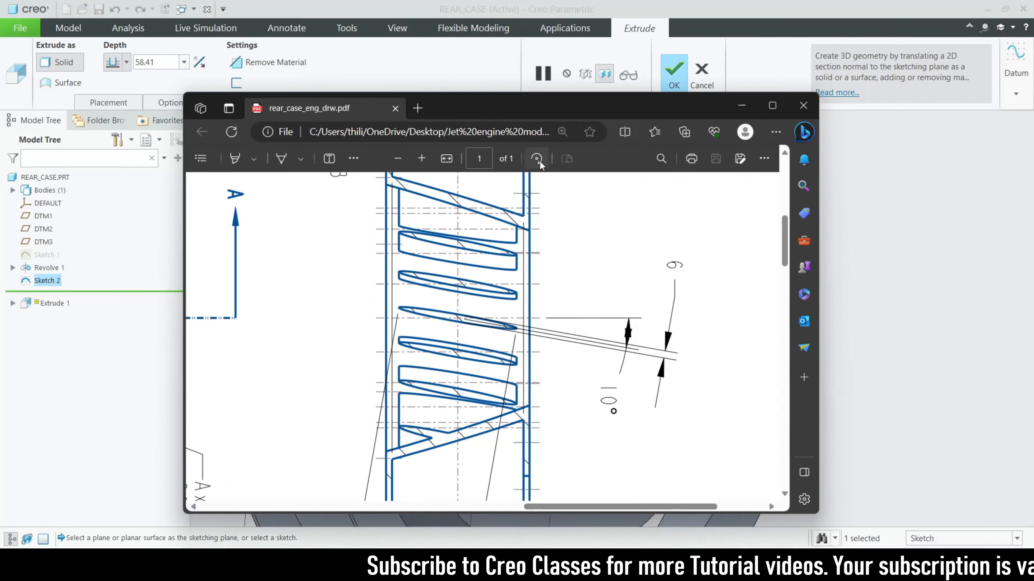
pyautogui.click(540, 160)
pyautogui.click(539, 161)
pyautogui.click(540, 160)
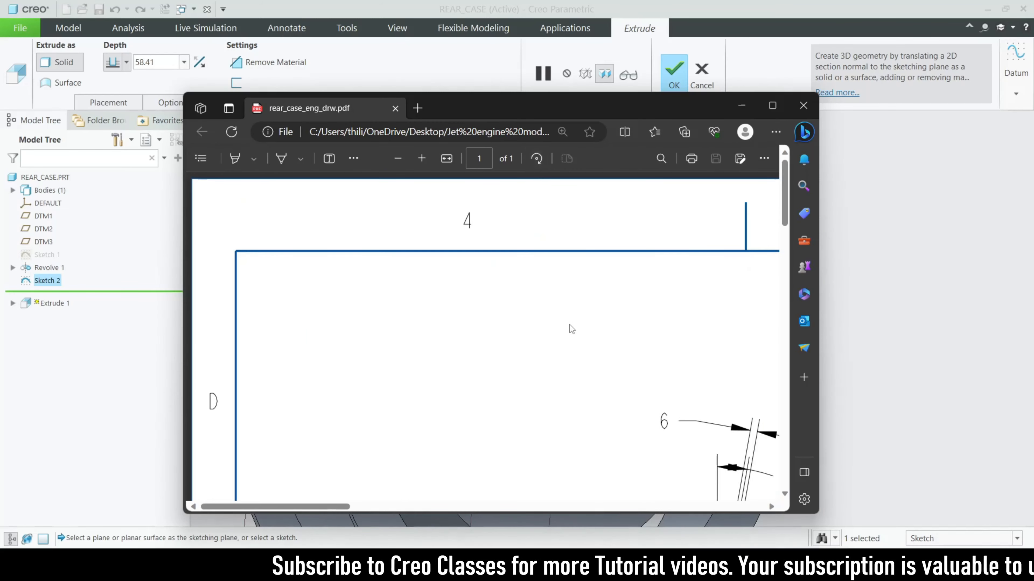
pyautogui.keyDown('ctrl'); pyautogui.scroll(-5, 569, 326); pyautogui.keyUp('ctrl')
pyautogui.keyDown('ctrl'); pyautogui.scroll(4, 700, 262); pyautogui.keyUp('ctrl')
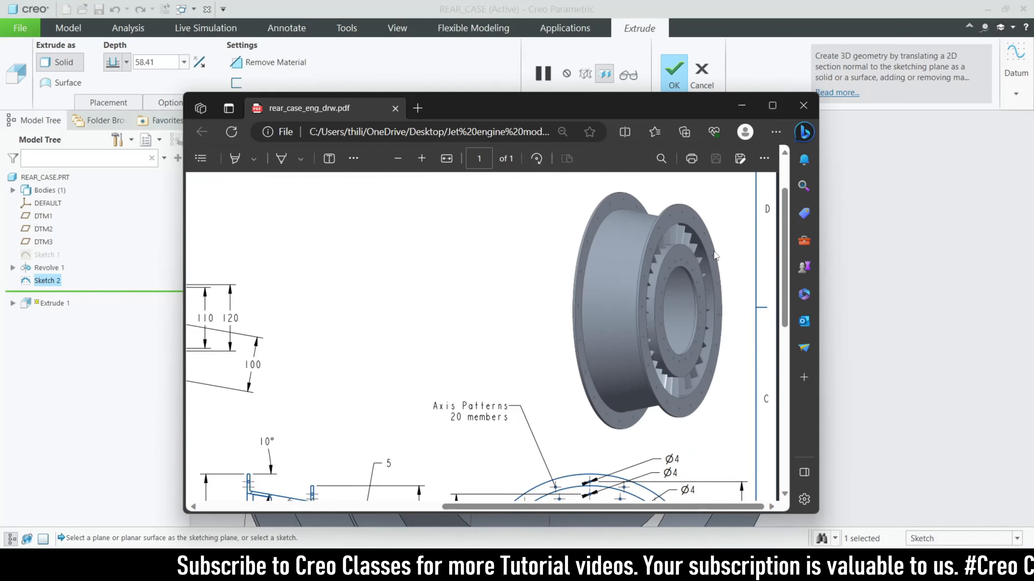
pyautogui.keyDown('ctrl'); pyautogui.scroll(3, 715, 255); pyautogui.keyUp('ctrl')
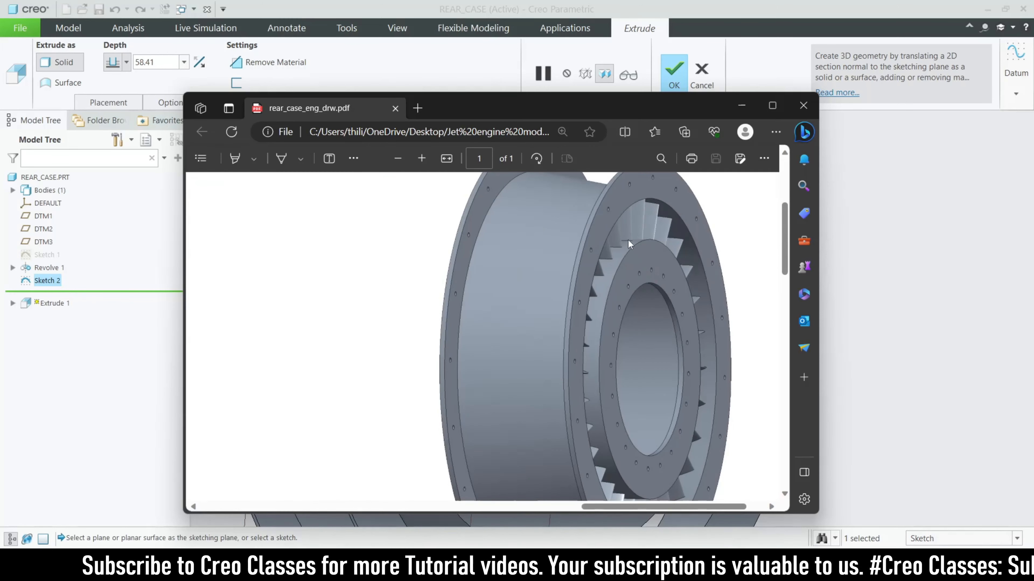
pyautogui.click(742, 105)
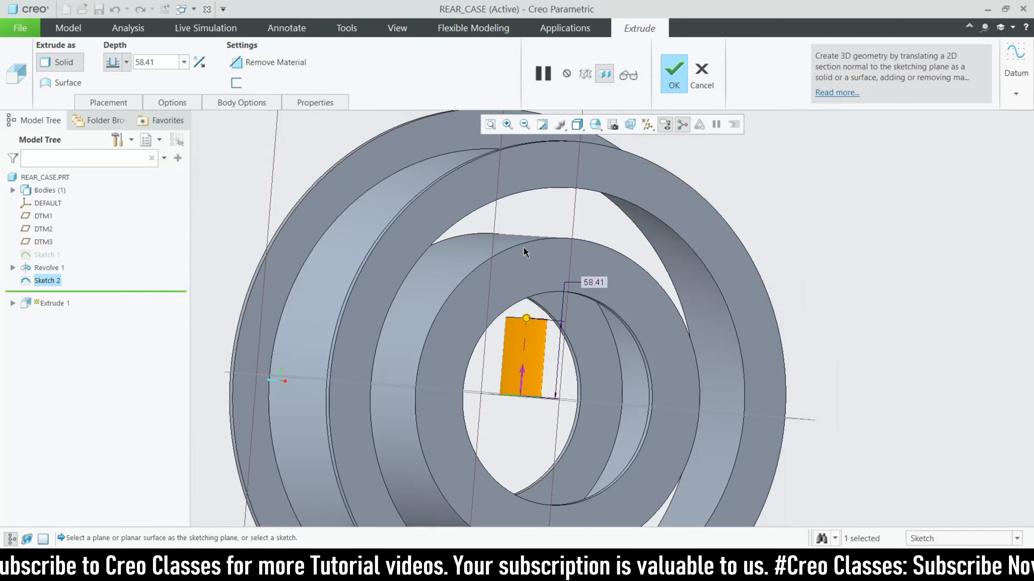
# Step: Set the vane extrusion's Side 1 depth to To Selected, ending at the inner surface of the outer ring
pyautogui.scroll(2, 571, 220)
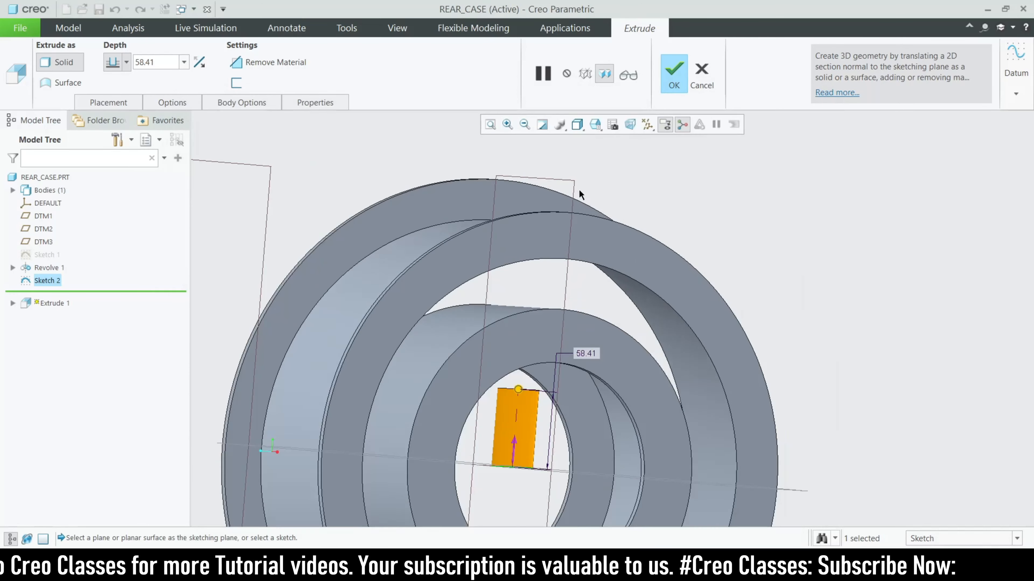
pyautogui.click(177, 106)
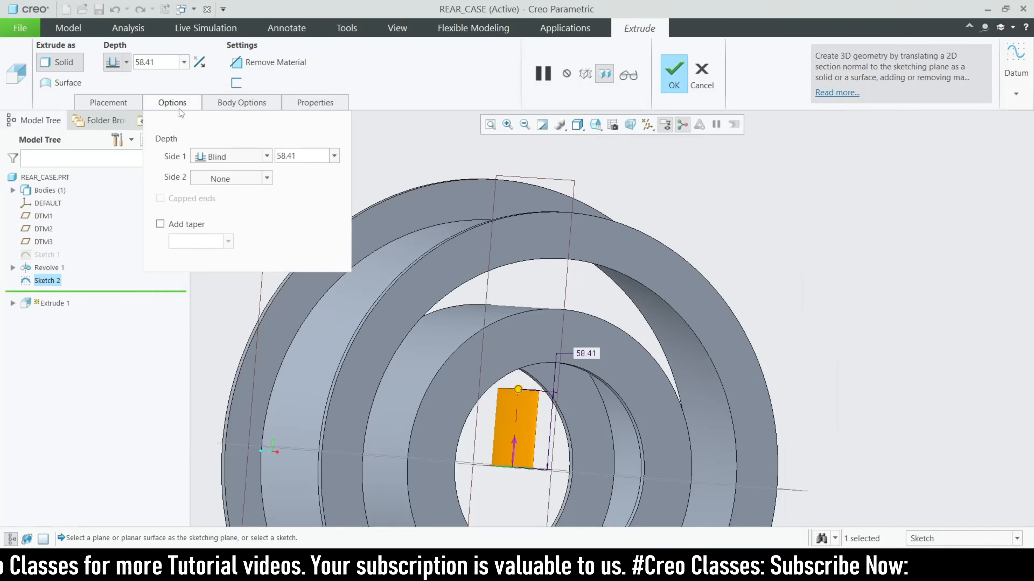
pyautogui.click(268, 156)
pyautogui.click(228, 243)
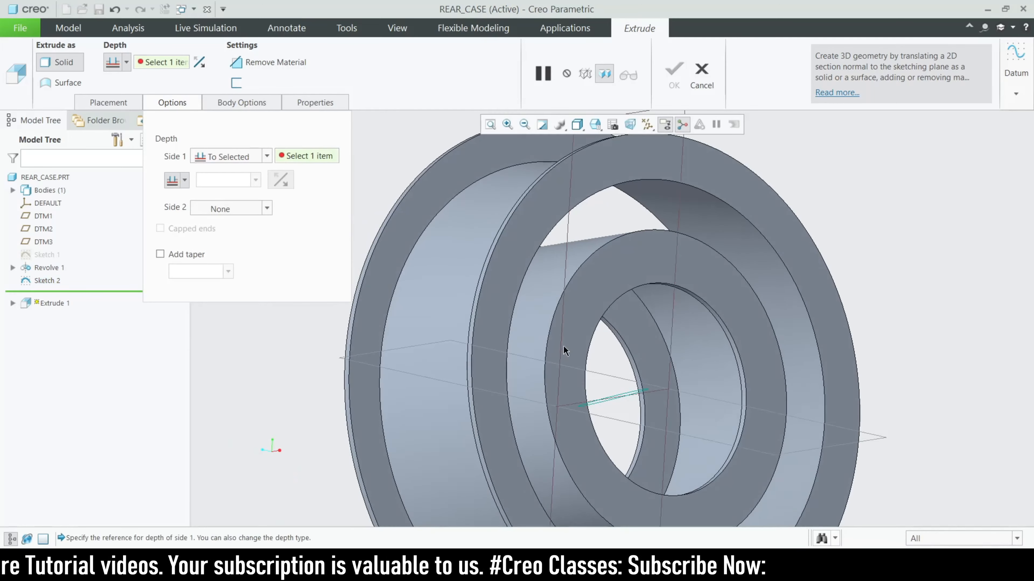
pyautogui.click(707, 239)
pyautogui.moveTo(706, 239)
pyautogui.mouseDown(button='middle')
pyautogui.moveTo(690, 253)
pyautogui.moveTo(700, 243)
pyautogui.mouseUp(button='middle')
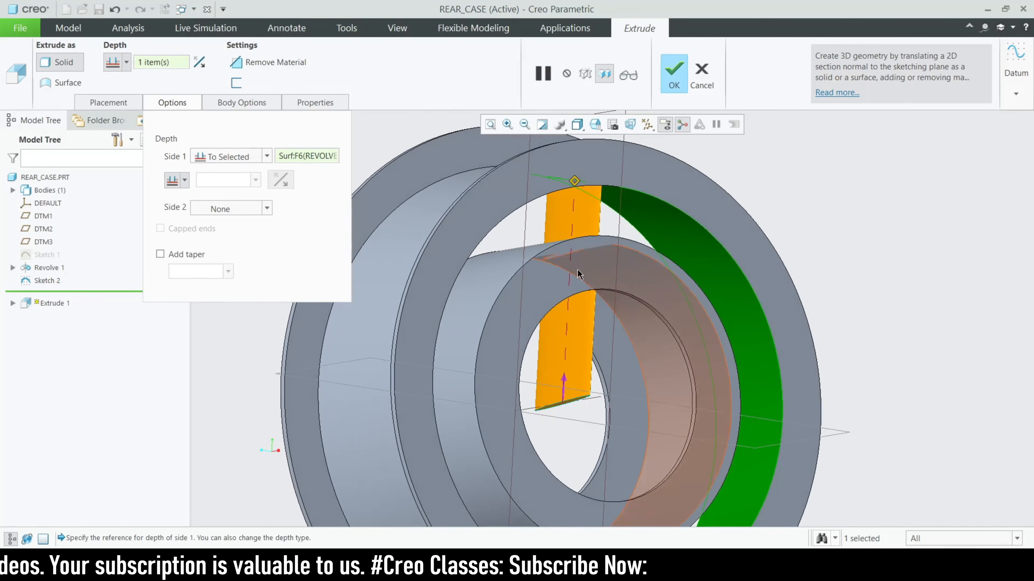
# Step: Set the vane extrusion's Side 2 depth to To Selected, ending at the inner ring's inner surface, and complete the extrusion
pyautogui.click(267, 209)
pyautogui.click(245, 278)
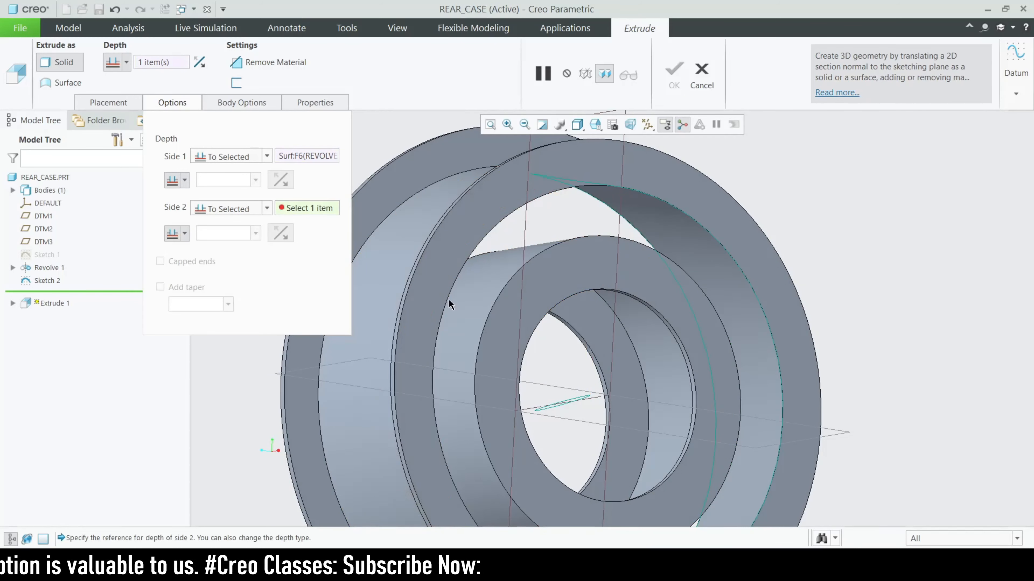
pyautogui.scroll(1, 631, 331)
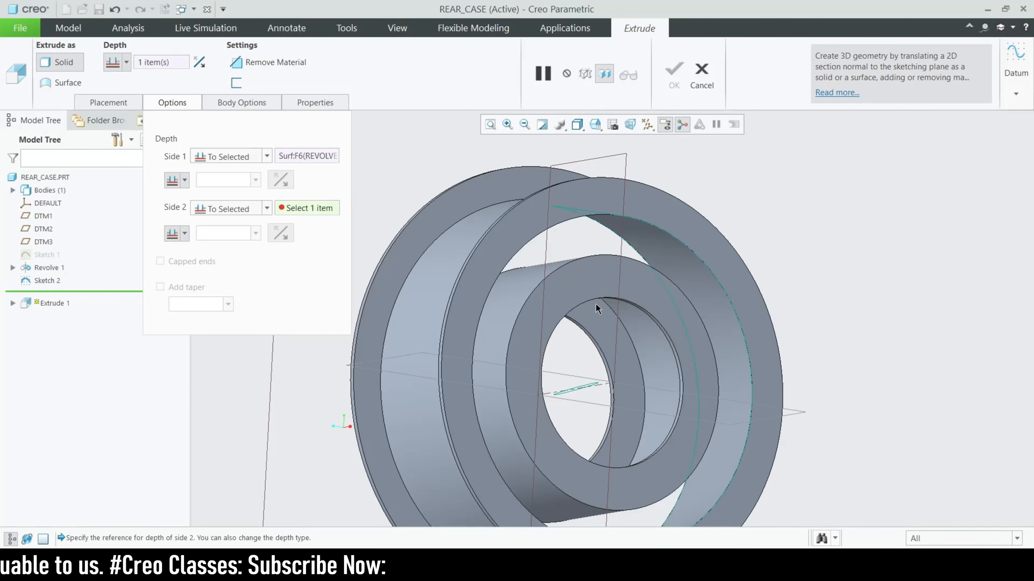
pyautogui.moveTo(596, 304); pyautogui.dragTo(598, 282, button='middle')
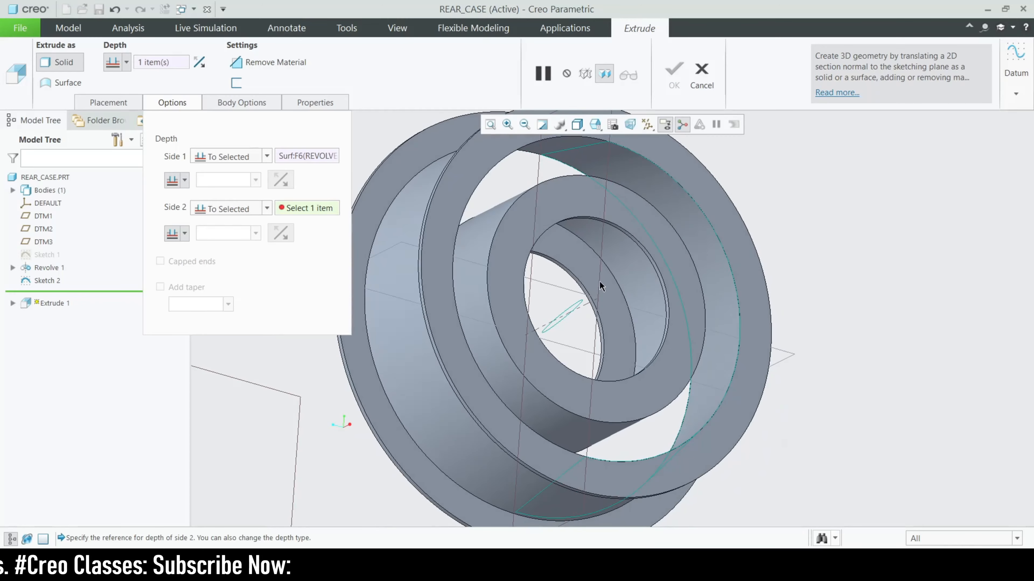
pyautogui.click(607, 237)
pyautogui.moveTo(606, 237); pyautogui.dragTo(636, 342, button='middle')
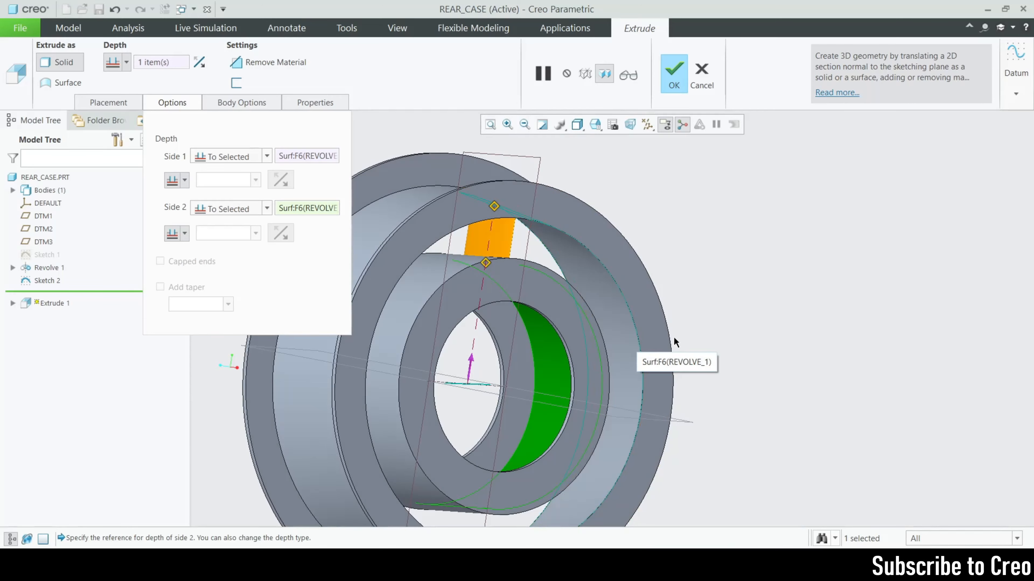
pyautogui.scroll(1, 662, 295)
pyautogui.click(671, 90)
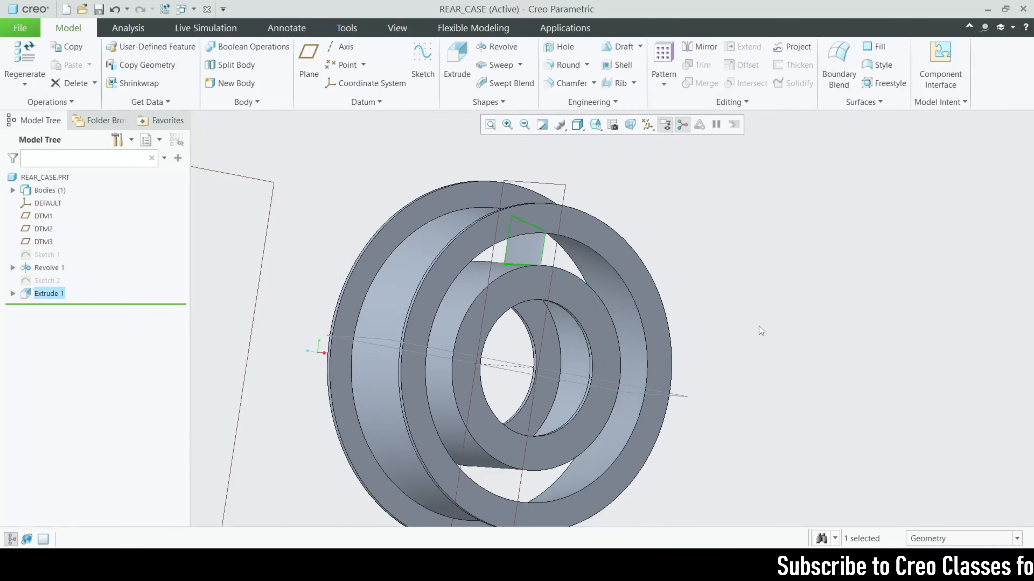
# Step: Start an axis pattern of the extruded vane about the rear case's central axis
pyautogui.moveTo(749, 281); pyautogui.dragTo(781, 318, button='middle')
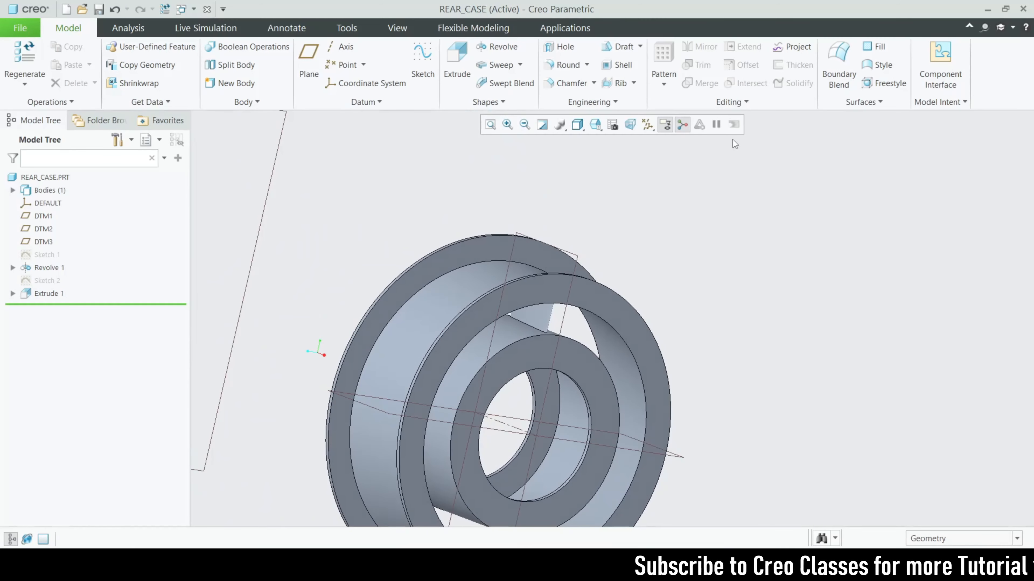
pyautogui.click(58, 294)
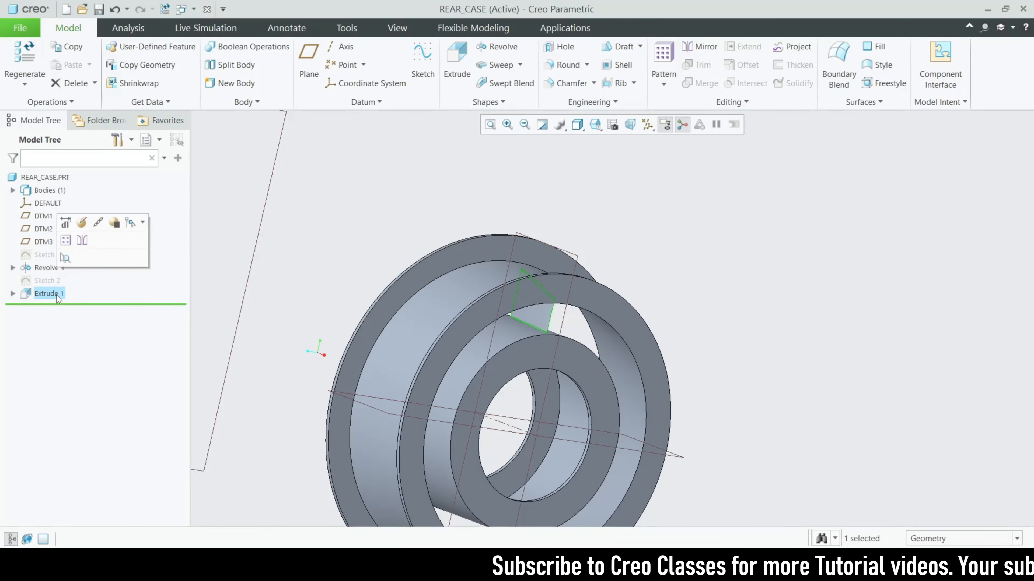
pyautogui.click(663, 61)
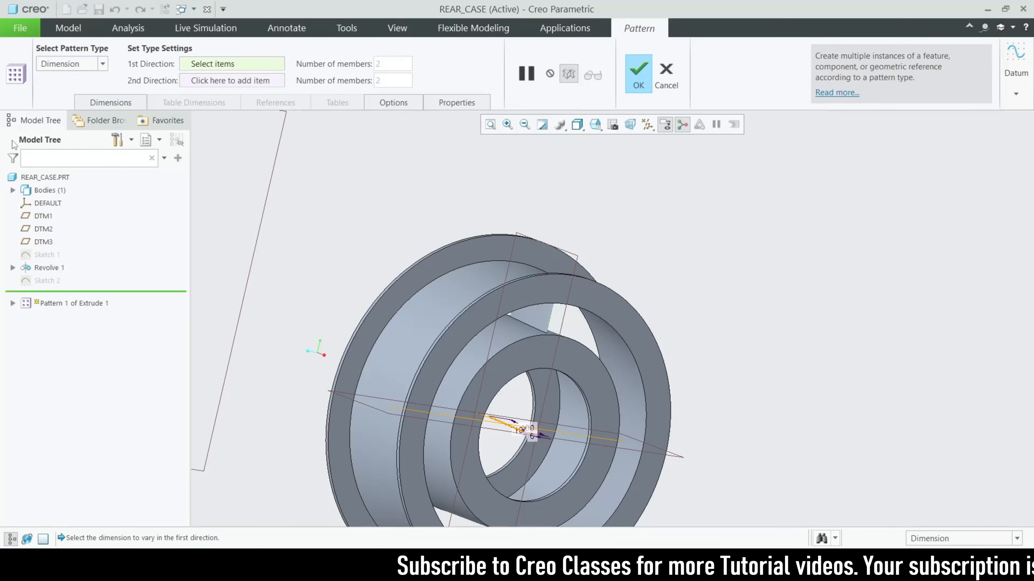
pyautogui.click(103, 63)
pyautogui.click(72, 105)
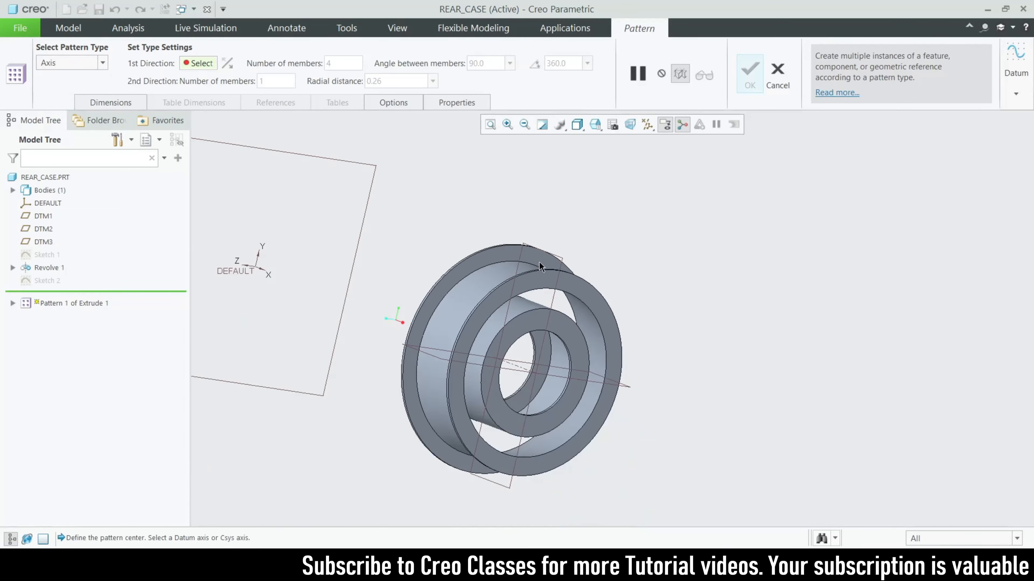
pyautogui.click(519, 369)
pyautogui.scroll(-2, 519, 369)
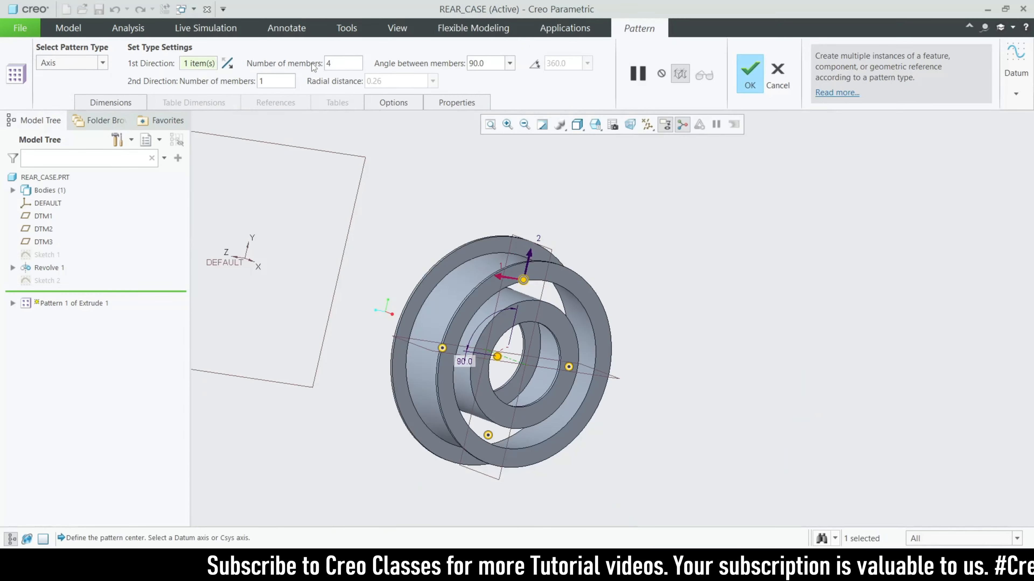
# Step: Check the vane count in the rear case drawing and complete the axis pattern with 30 members spread over 360°
pyautogui.click(694, 565)
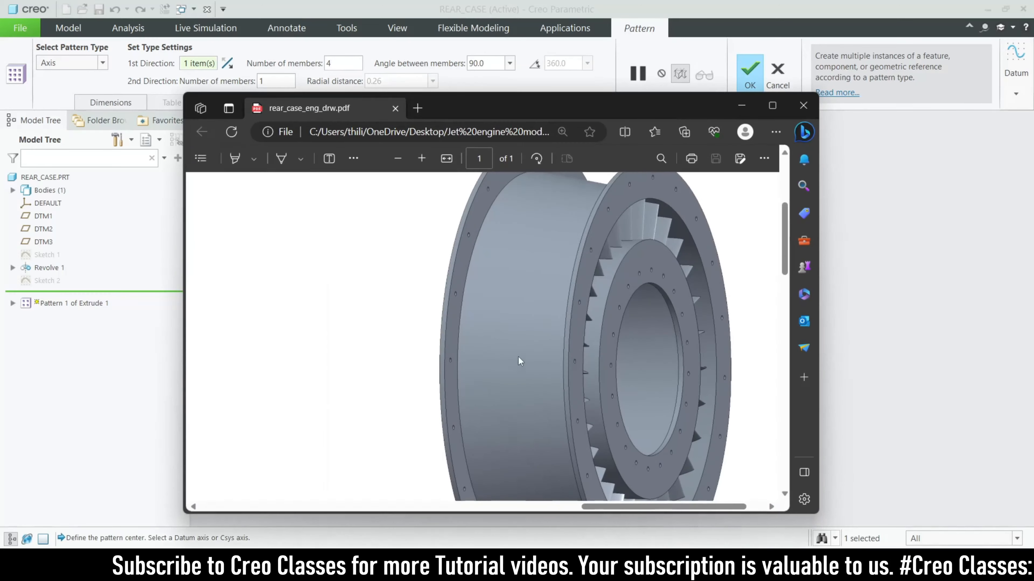
pyautogui.keyDown('ctrl'); pyautogui.scroll(-1, 547, 339); pyautogui.keyUp('ctrl')
pyautogui.keyDown('ctrl'); pyautogui.scroll(-1, 546, 339); pyautogui.keyUp('ctrl')
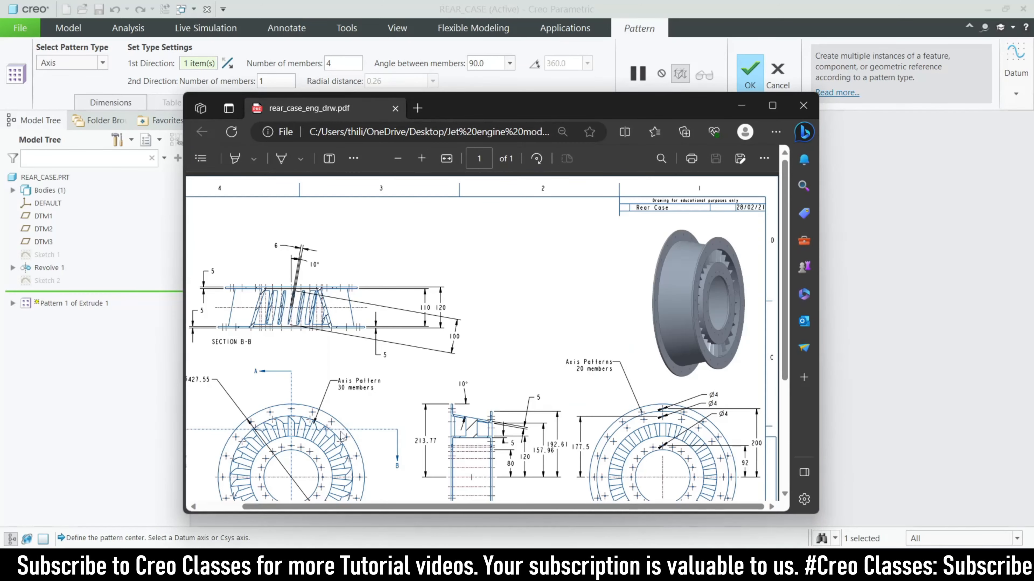
pyautogui.keyDown('ctrl'); pyautogui.scroll(3, 342, 437); pyautogui.keyUp('ctrl')
pyautogui.keyDown('ctrl'); pyautogui.scroll(1, 329, 436); pyautogui.keyUp('ctrl')
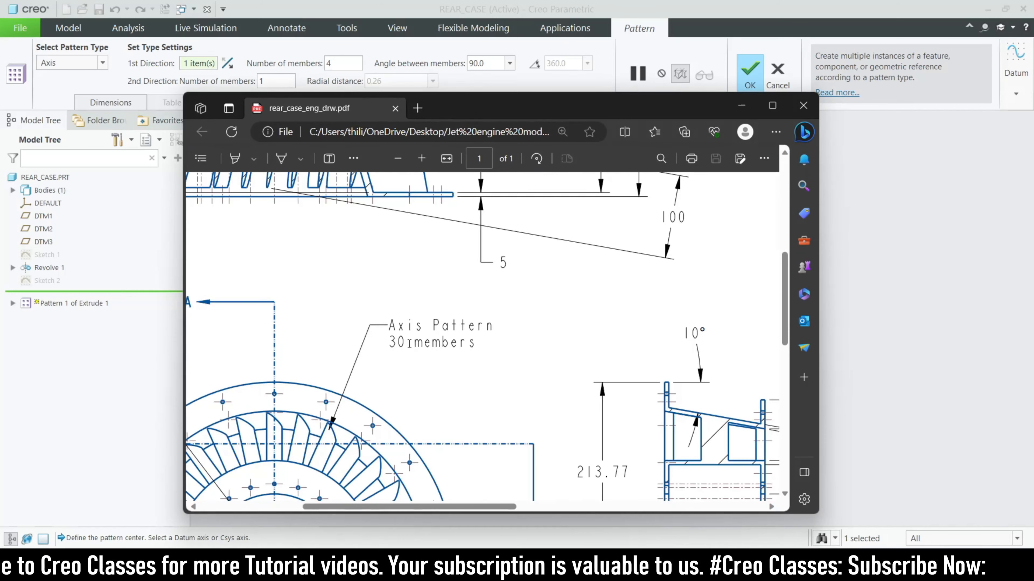
pyautogui.click(741, 104)
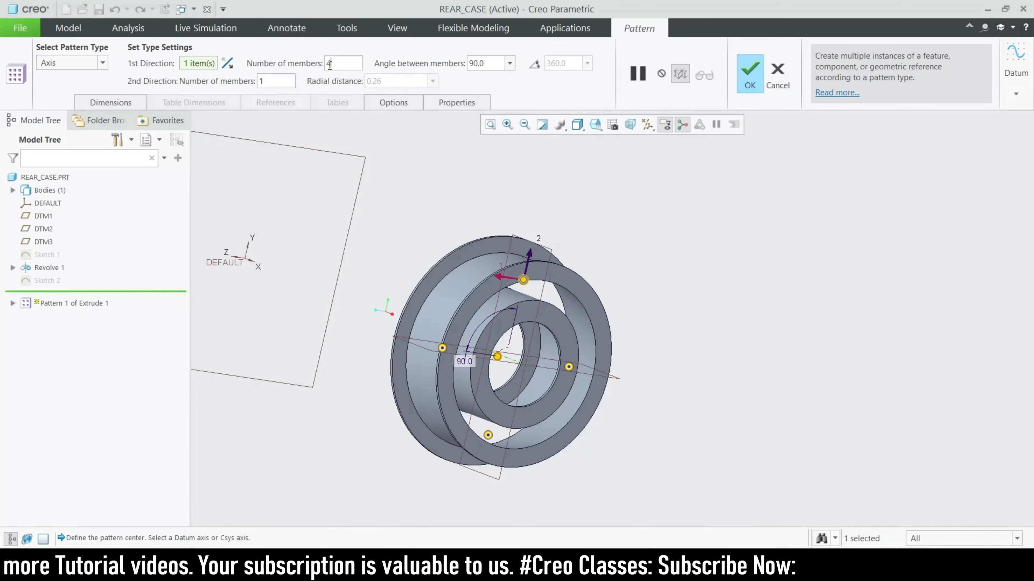
pyautogui.press('Return')
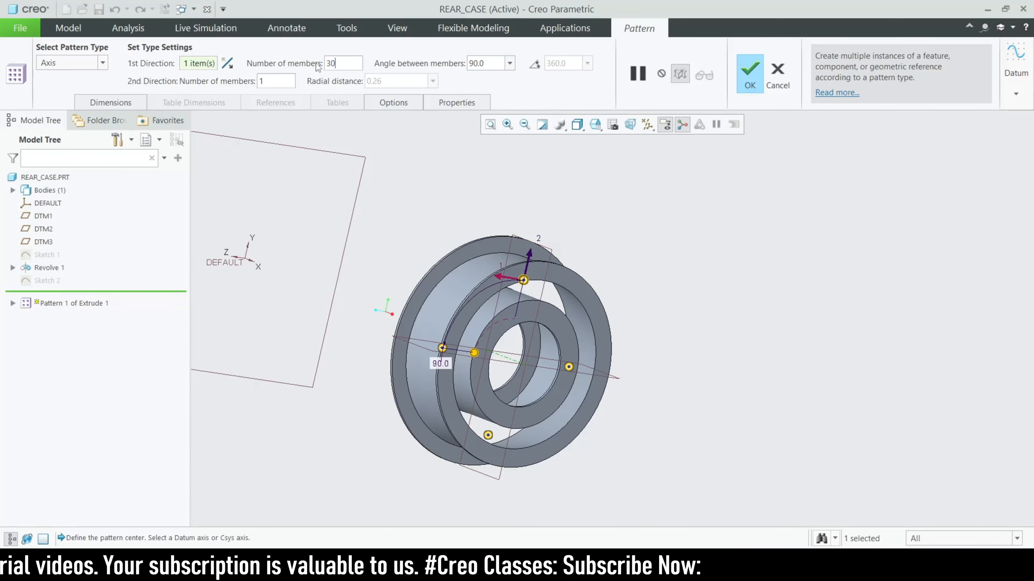
pyautogui.click(529, 69)
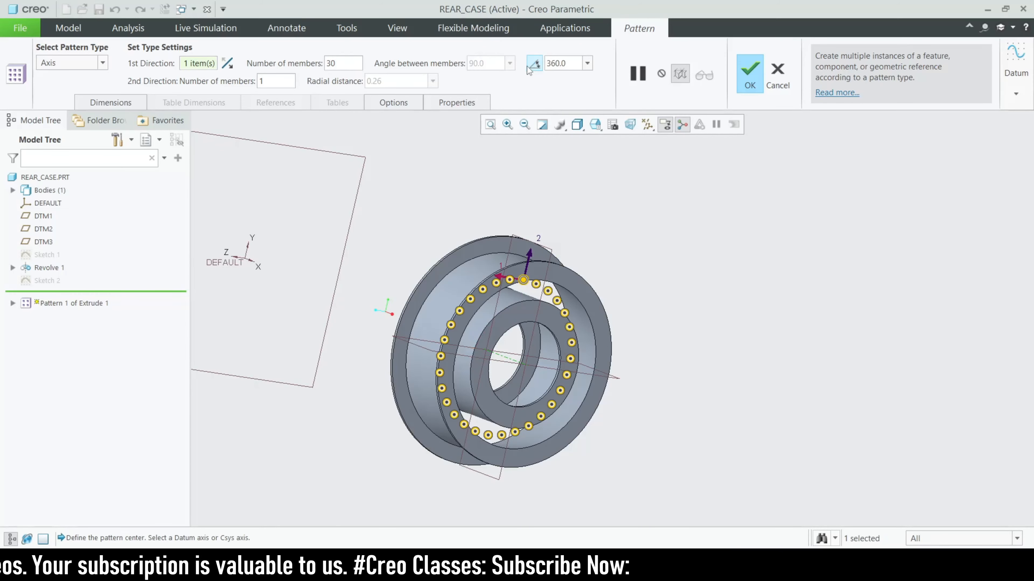
pyautogui.click(747, 87)
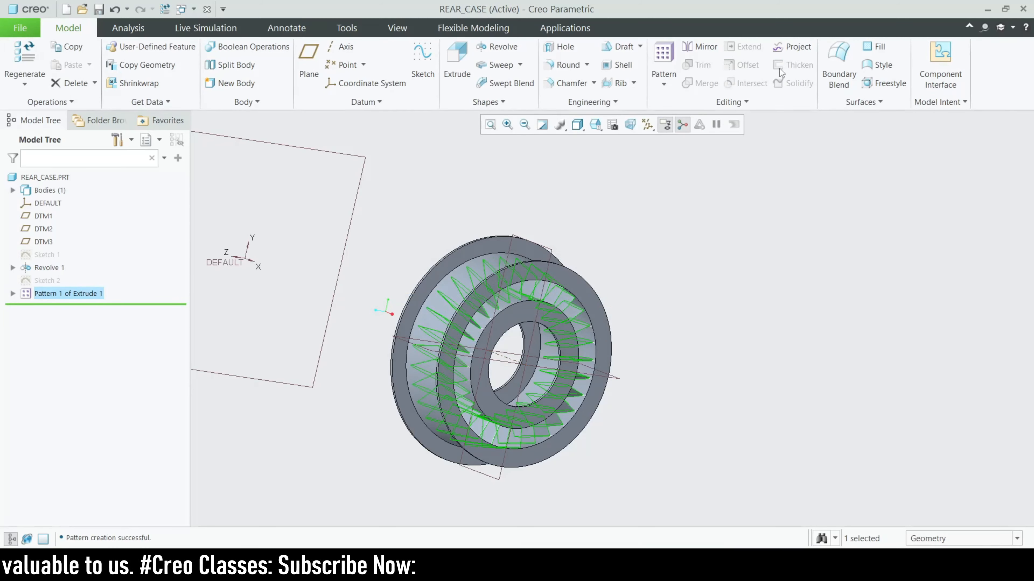
# Step: Examine the patterned vanes from several angles and compare them with the front view in the rear case drawing
pyautogui.click(710, 355)
pyautogui.moveTo(681, 361); pyautogui.dragTo(558, 291, button='middle')
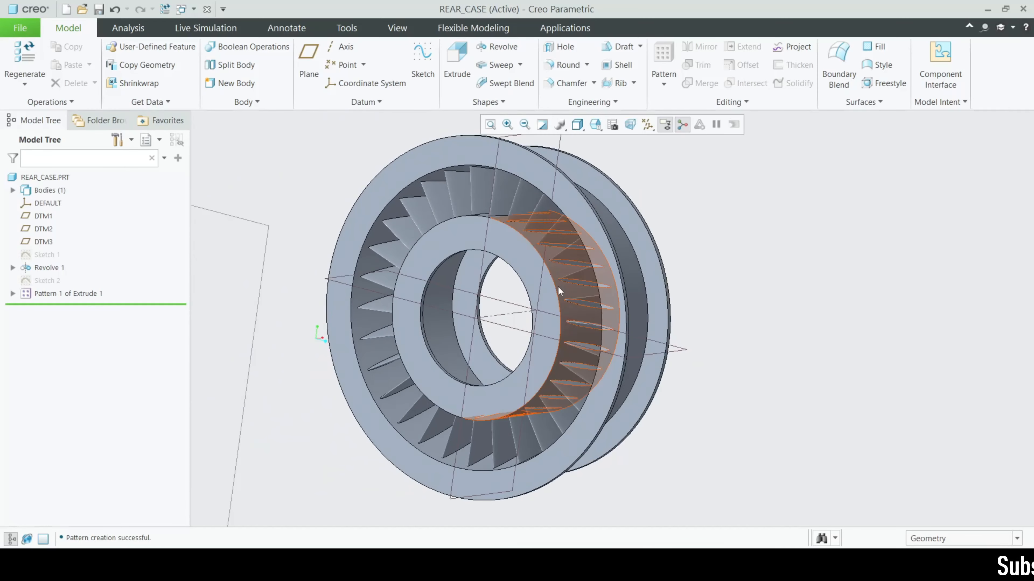
pyautogui.scroll(-1, 592, 344)
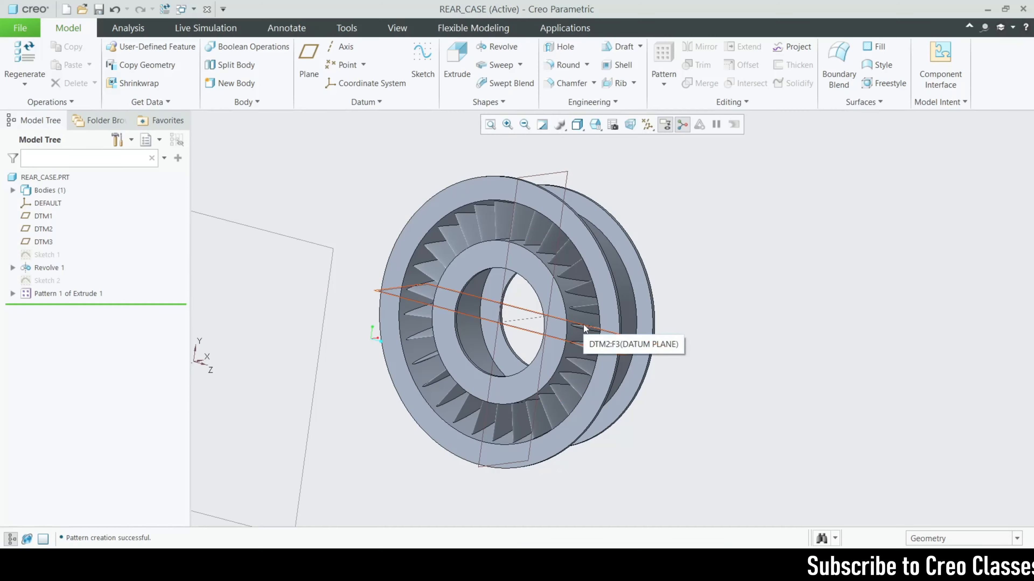
pyautogui.moveTo(583, 325); pyautogui.dragTo(640, 360, button='middle')
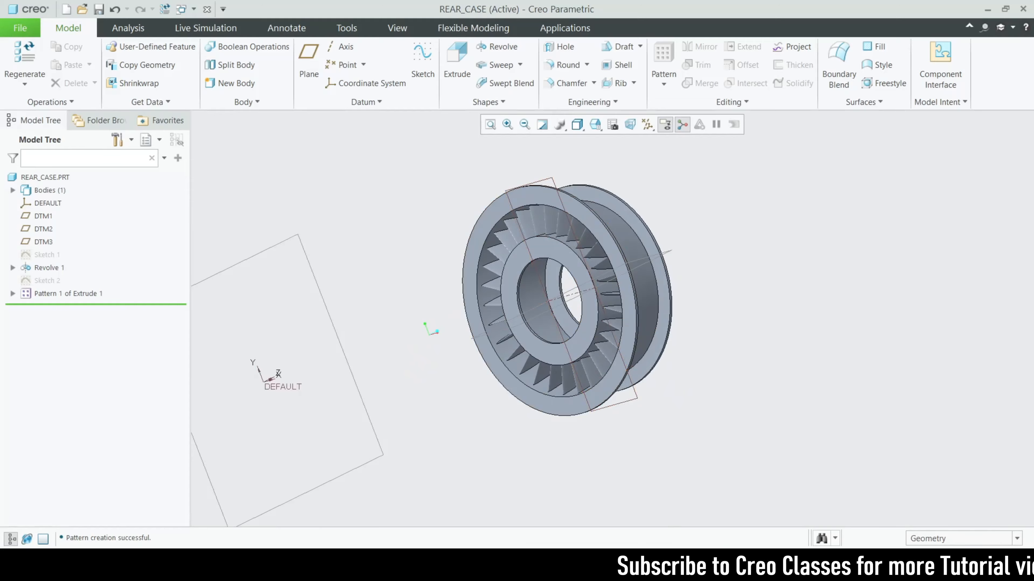
pyautogui.hotkey('alt', 'Tab')
pyautogui.scroll(-5, 580, 328)
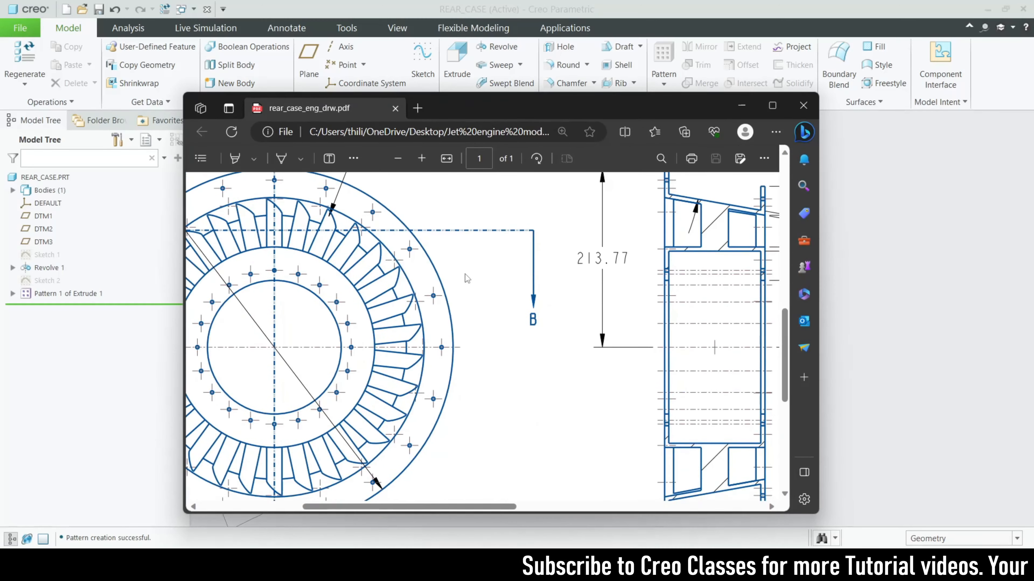
pyautogui.click(741, 106)
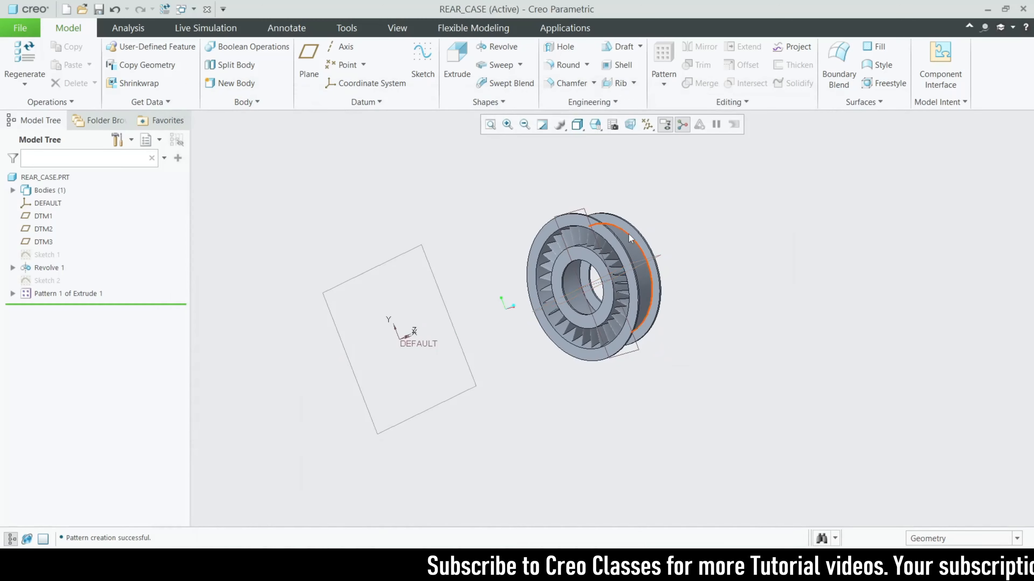
pyautogui.scroll(3, 628, 234)
pyautogui.moveTo(705, 256); pyautogui.dragTo(713, 207, button='middle')
pyautogui.scroll(-2, 705, 226)
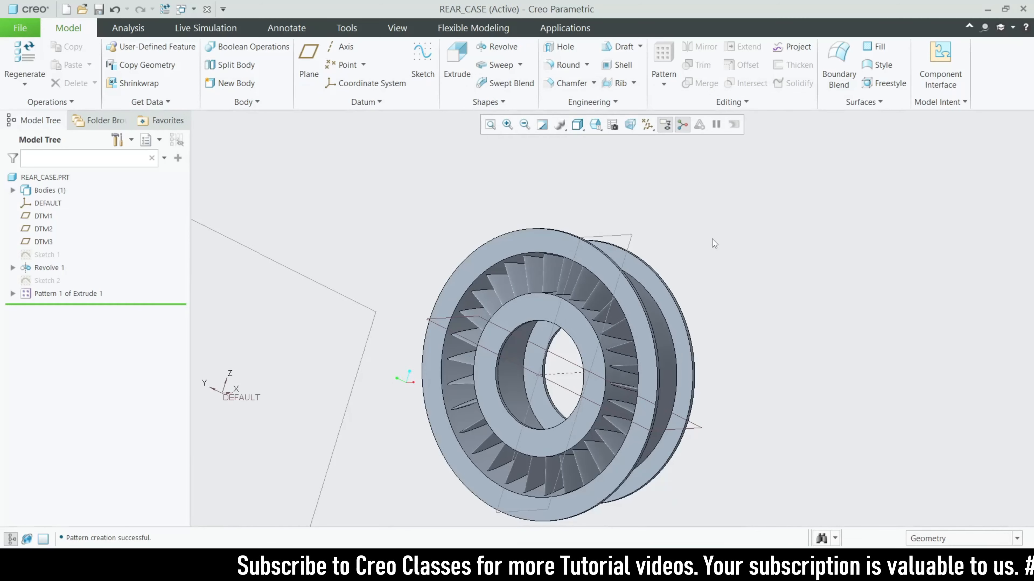
# Step: Save the rear case part, then return to the JET_ENGINE_FINAL assembly and regenerate it
pyautogui.click(99, 9)
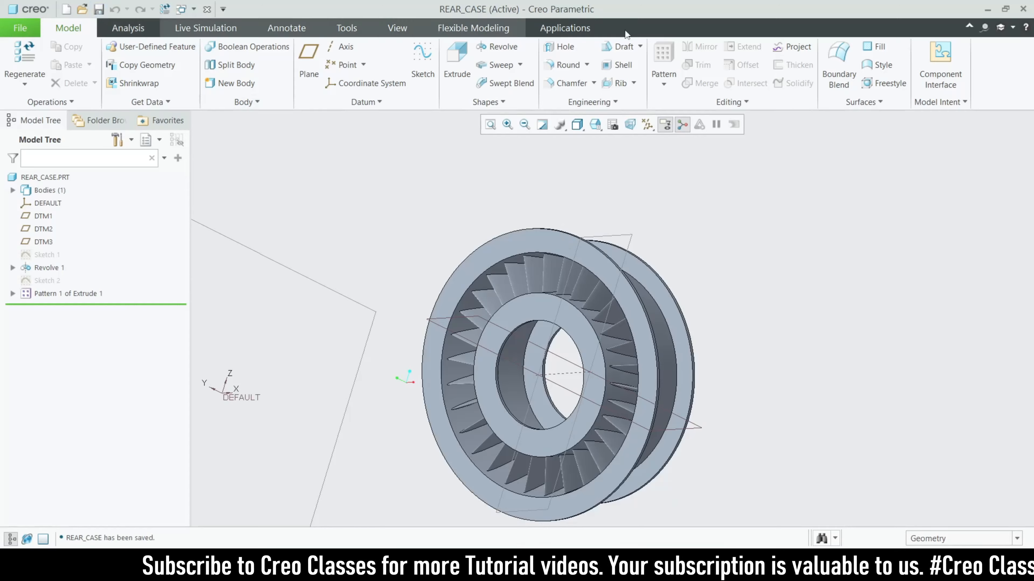
pyautogui.click(987, 9)
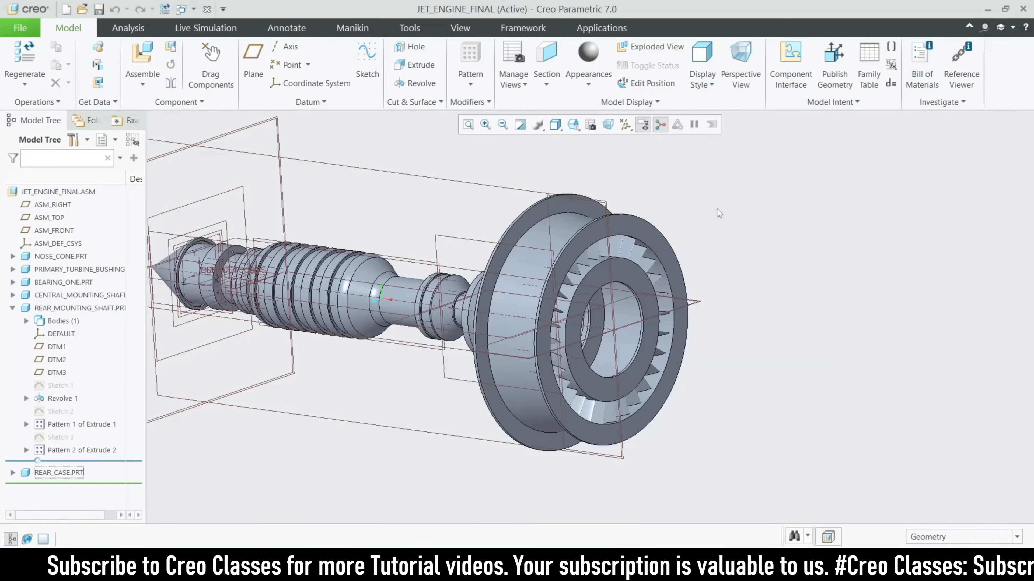
pyautogui.scroll(3, 398, 315)
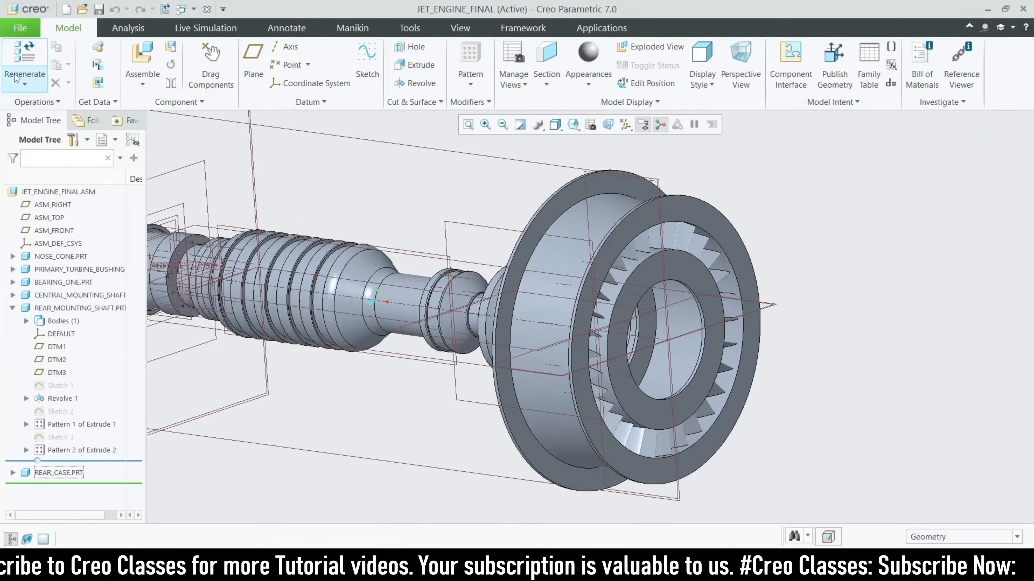
pyautogui.click(24, 57)
pyautogui.scroll(2, 694, 285)
pyautogui.moveTo(694, 285); pyautogui.dragTo(745, 296, button='middle')
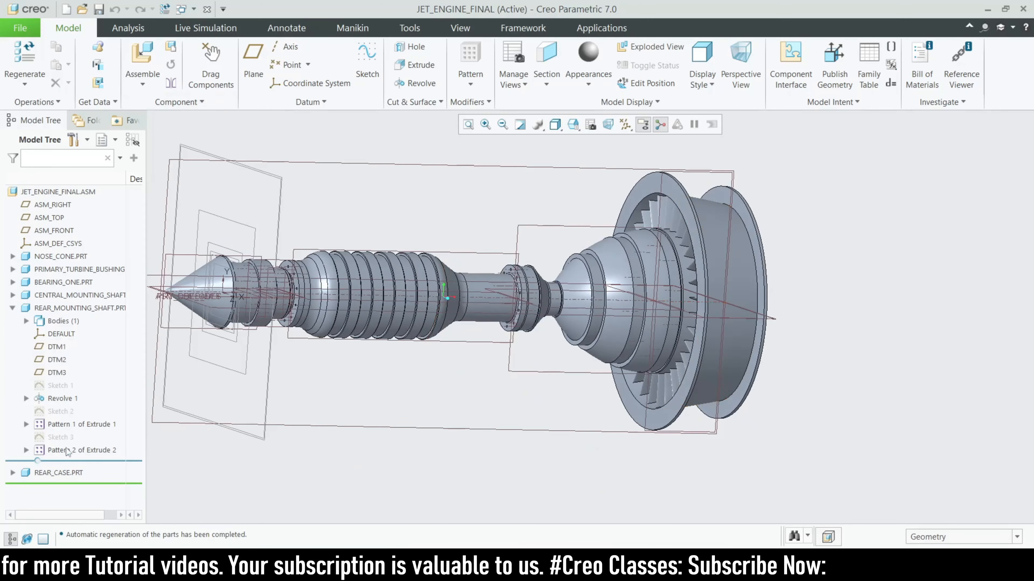
# Step: Activate REAR_CASE.PRT for editing within the jet engine assembly
pyautogui.click(44, 472)
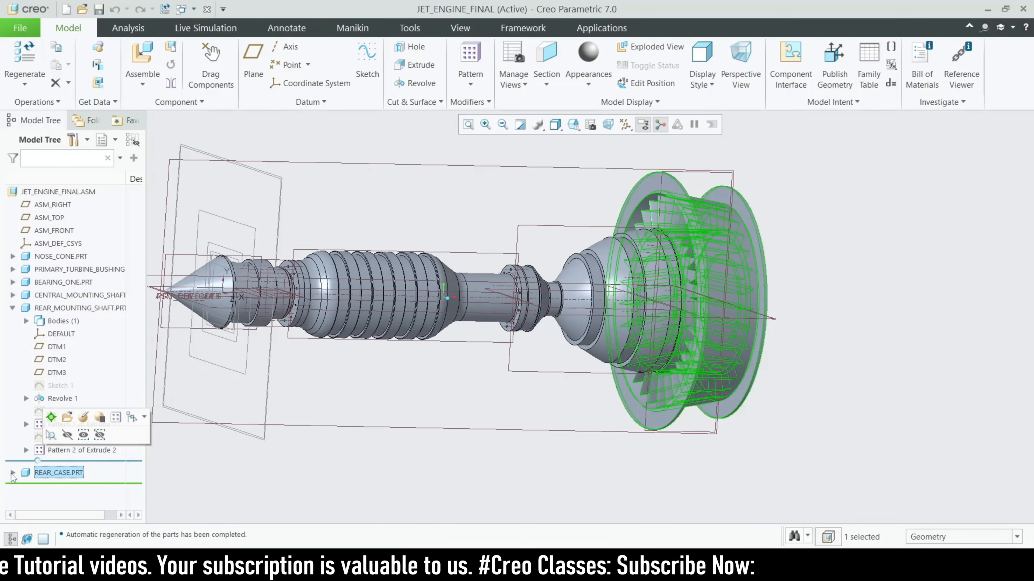
pyautogui.click(51, 419)
pyautogui.moveTo(656, 437)
pyautogui.mouseDown(button='middle')
pyautogui.moveTo(634, 407)
pyautogui.moveTo(651, 420)
pyautogui.mouseUp(button='middle')
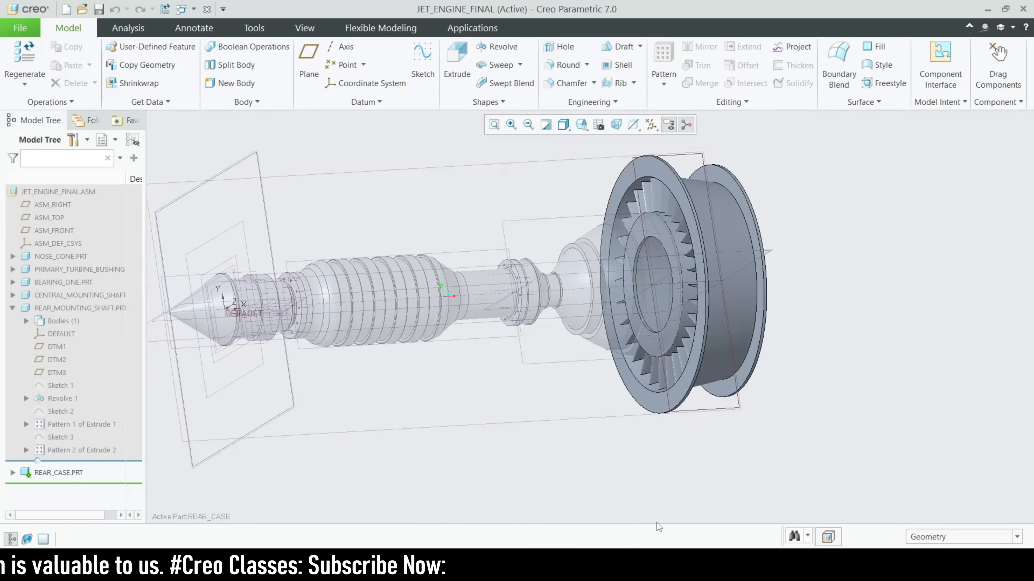
# Step: Switch to the rear case drawing and examine the bolt hole diameters, radial positions and axis pattern member count
pyautogui.click(681, 566)
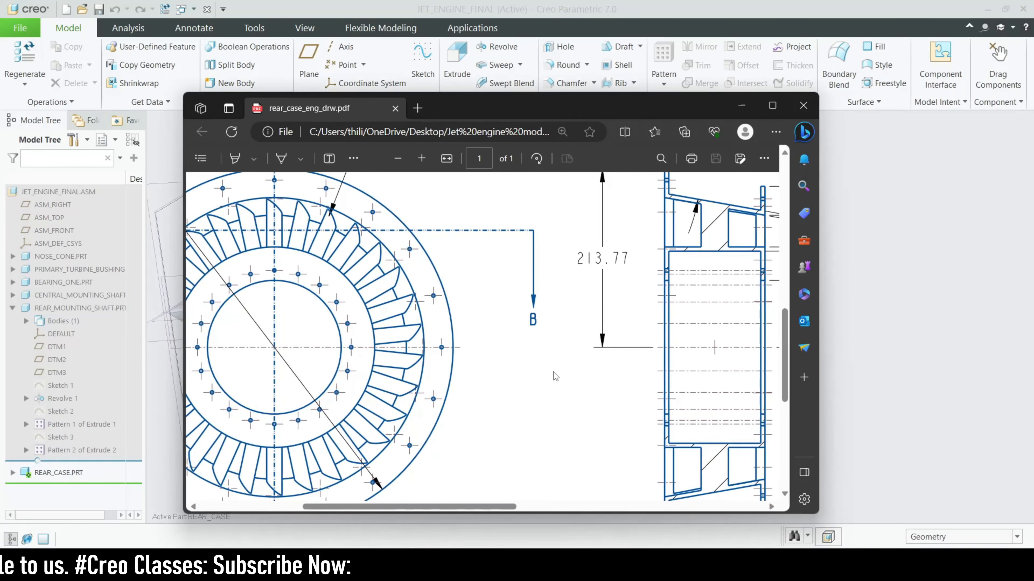
pyautogui.keyDown('ctrl'); pyautogui.scroll(-7, 551, 378); pyautogui.keyUp('ctrl')
pyautogui.keyDown('ctrl'); pyautogui.scroll(-1, 541, 379); pyautogui.keyUp('ctrl')
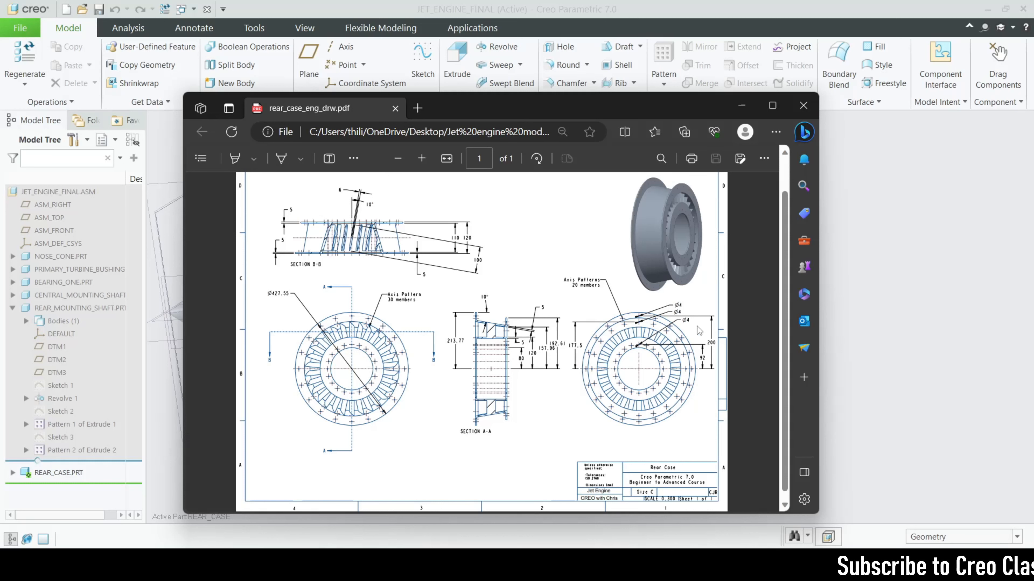
pyautogui.keyDown('ctrl'); pyautogui.scroll(3, 677, 386); pyautogui.keyUp('ctrl')
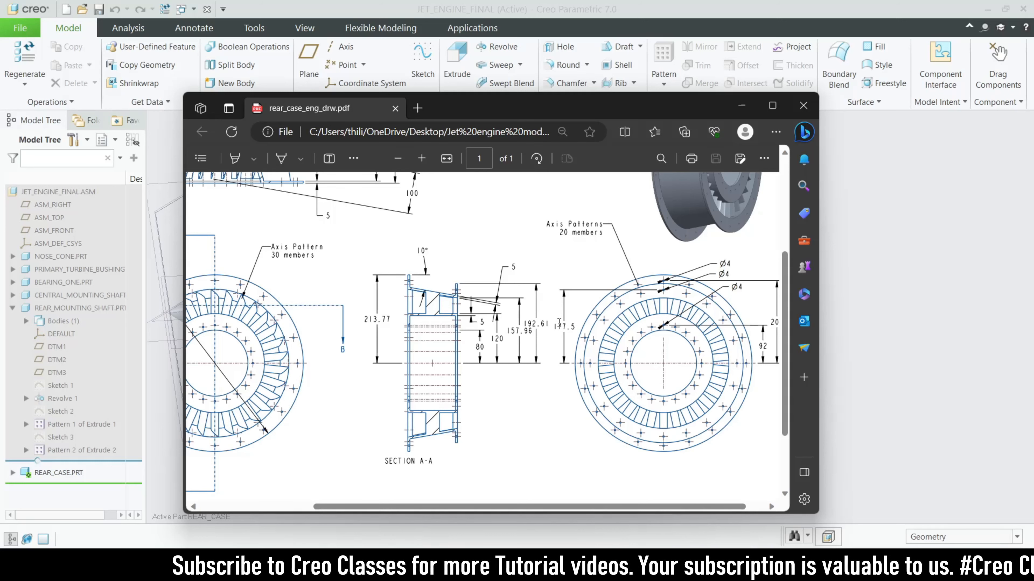
pyautogui.scroll(1, 745, 256)
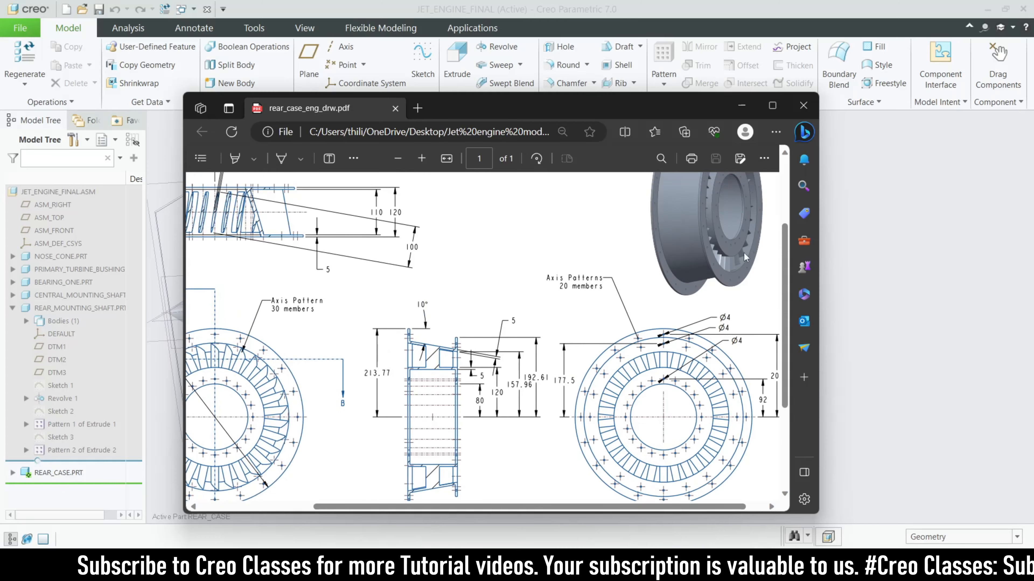
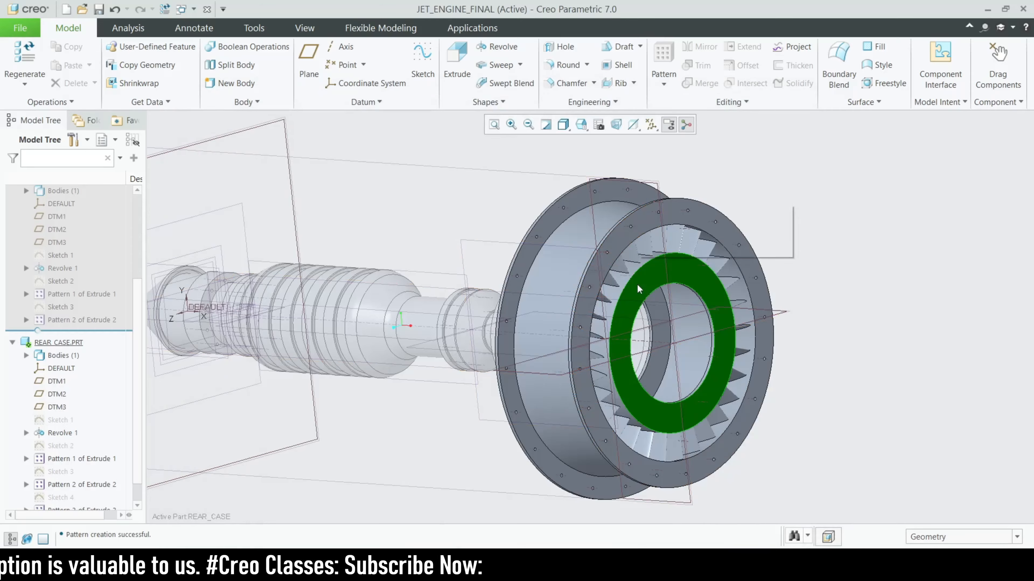
# Step: Start a sketch on the inner ring's outer face, oriented to the sketch plane, and add the vertical datum plane as a reference
pyautogui.click(423, 61)
pyautogui.click(618, 124)
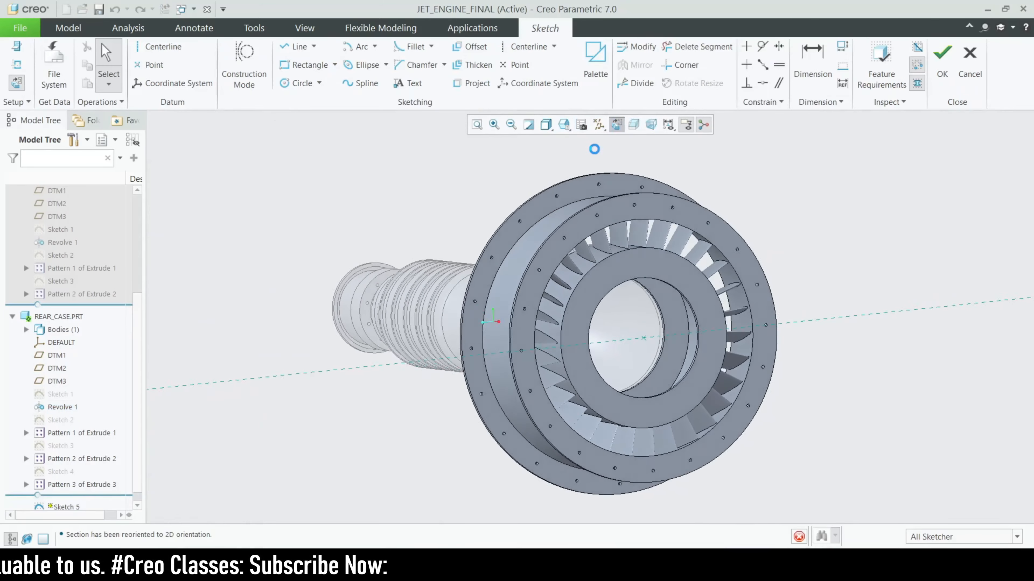
pyautogui.press('c')
pyautogui.scroll(-5, 602, 231)
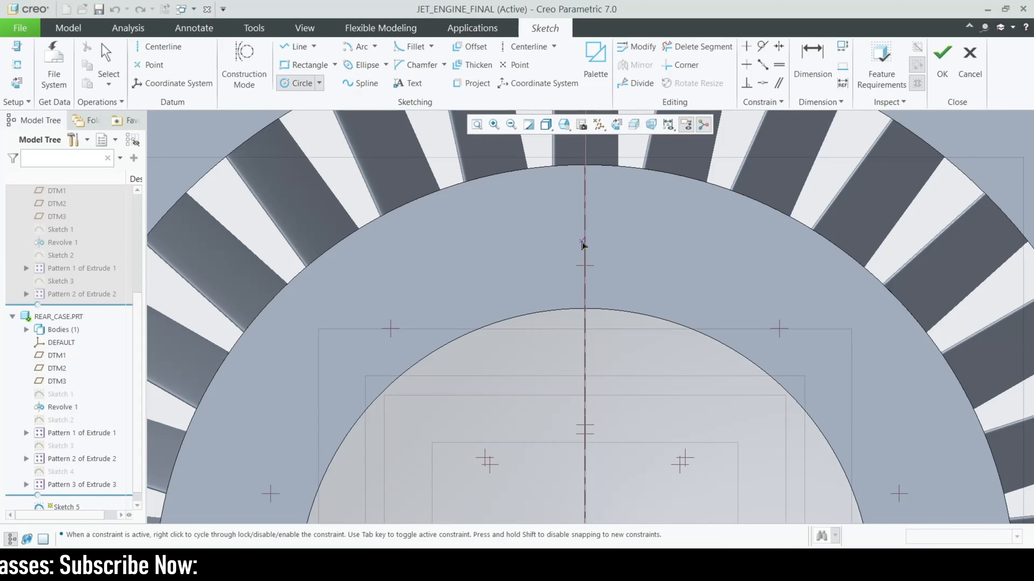
pyautogui.click(16, 65)
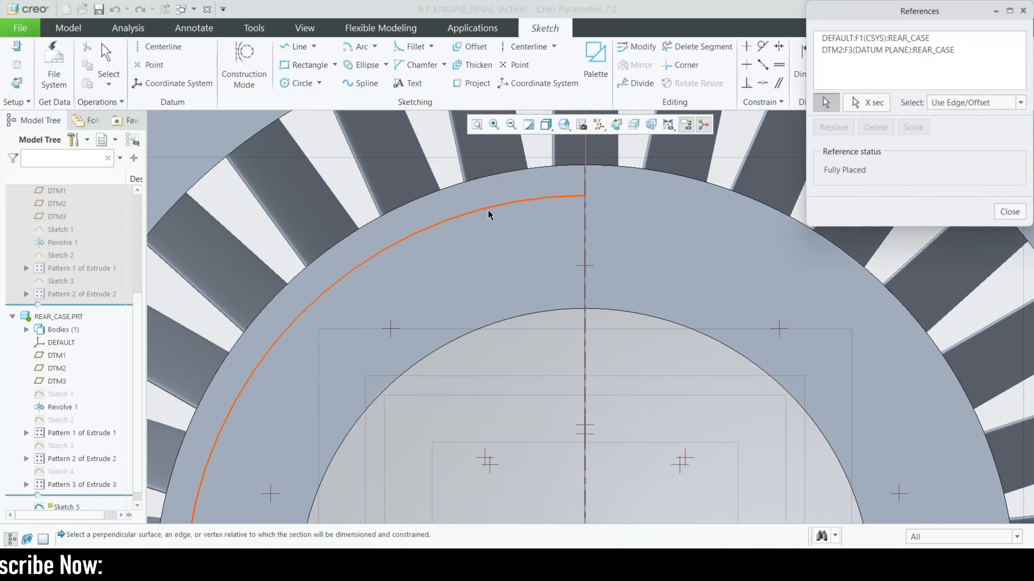
pyautogui.click(586, 216)
pyautogui.click(1009, 212)
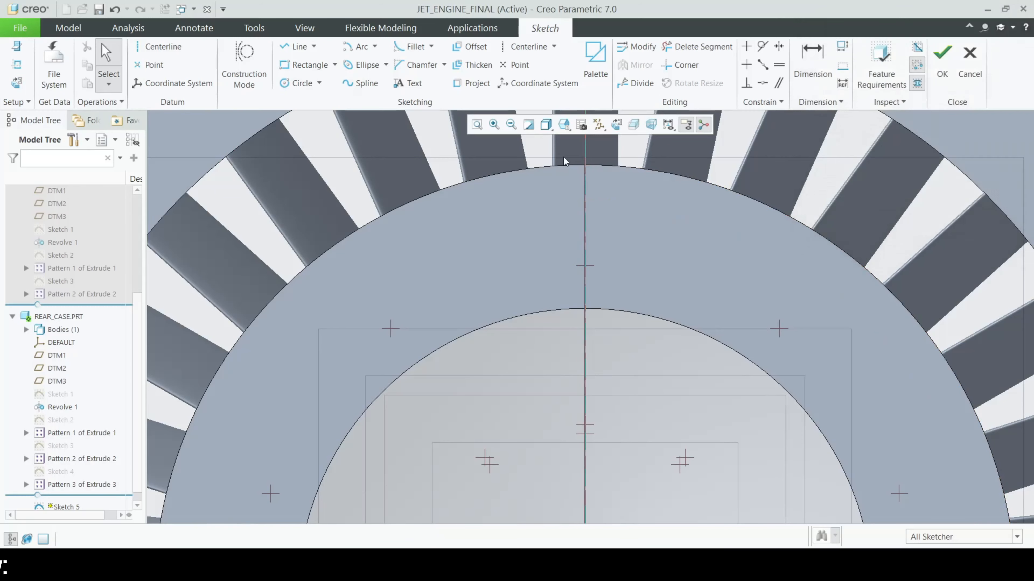
# Step: Sketch a circle on the vertical reference across the inner ring face and set its diameter to 4
pyautogui.click(302, 83)
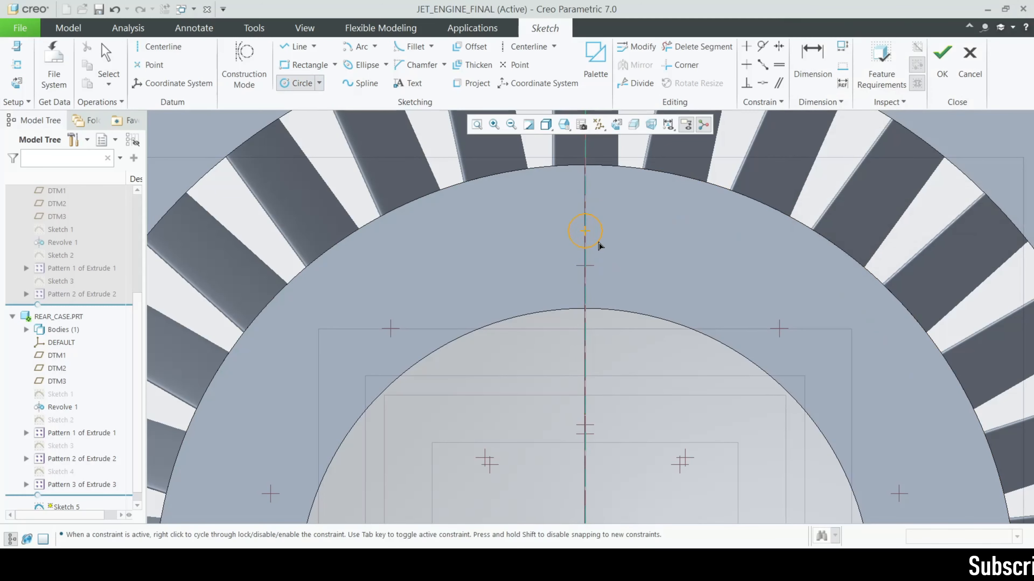
pyautogui.scroll(-1, 594, 244)
pyautogui.click(595, 245)
pyautogui.middleClick(595, 246)
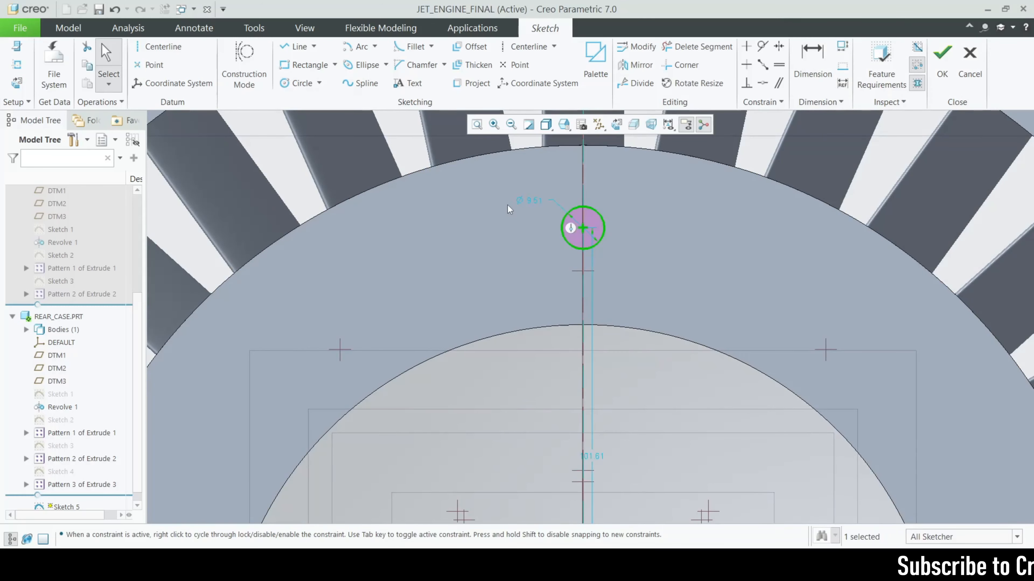
pyautogui.doubleClick(532, 201)
pyautogui.write('4')
pyautogui.press('Return')
# Step: Check the inner bolt hole position in the rear case drawing and set the circle's distance from the centre to 92
pyautogui.scroll(1, 531, 201)
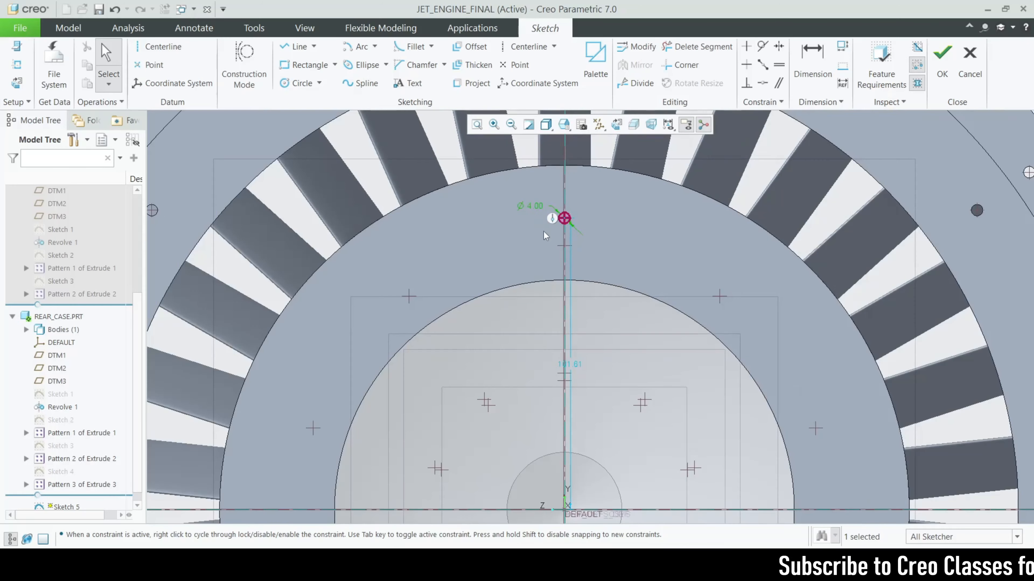
pyautogui.doubleClick(576, 364)
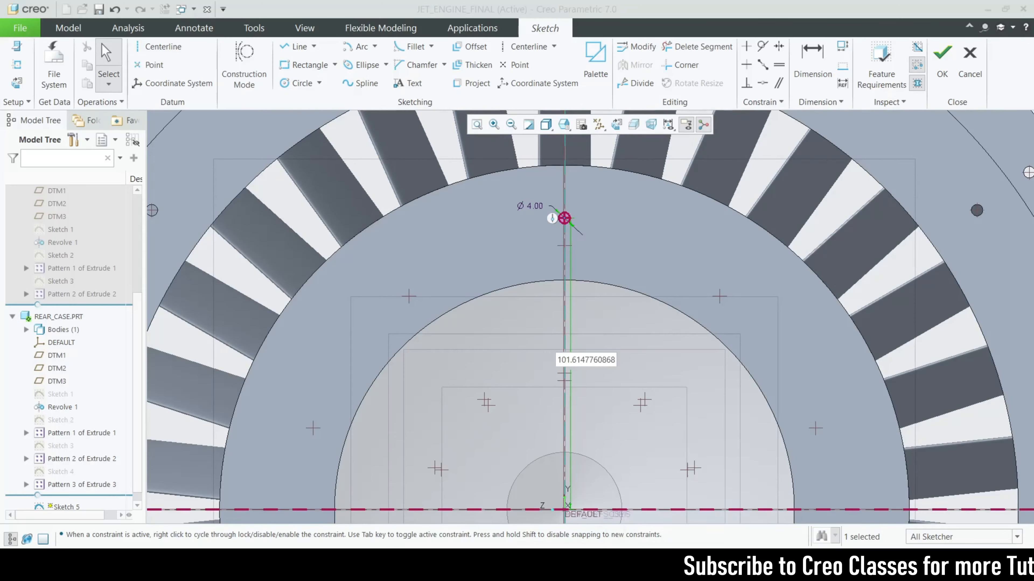
pyautogui.hotkey('alt', 'Tab')
pyautogui.click(741, 565)
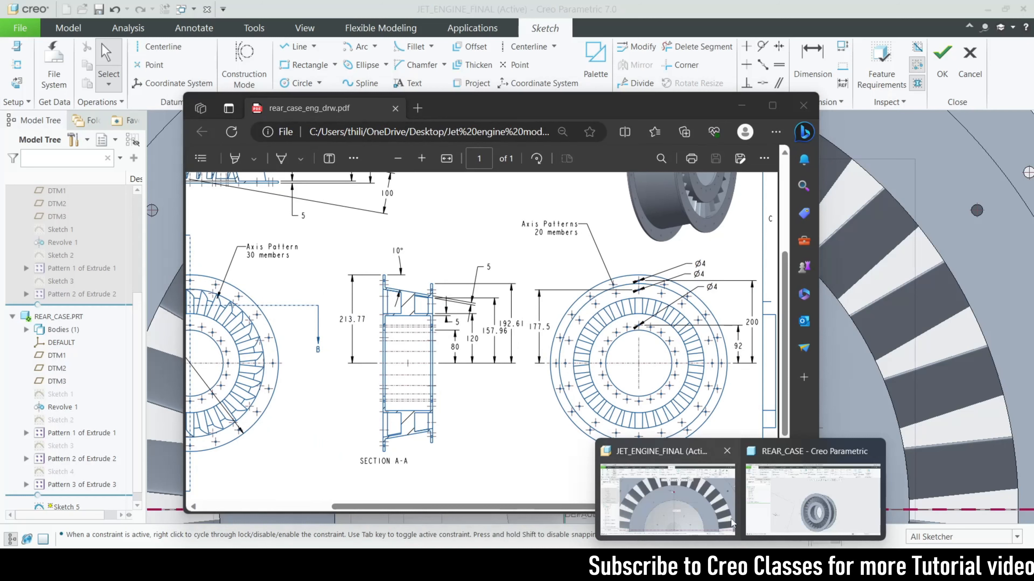
pyautogui.click(716, 499)
pyautogui.write('92')
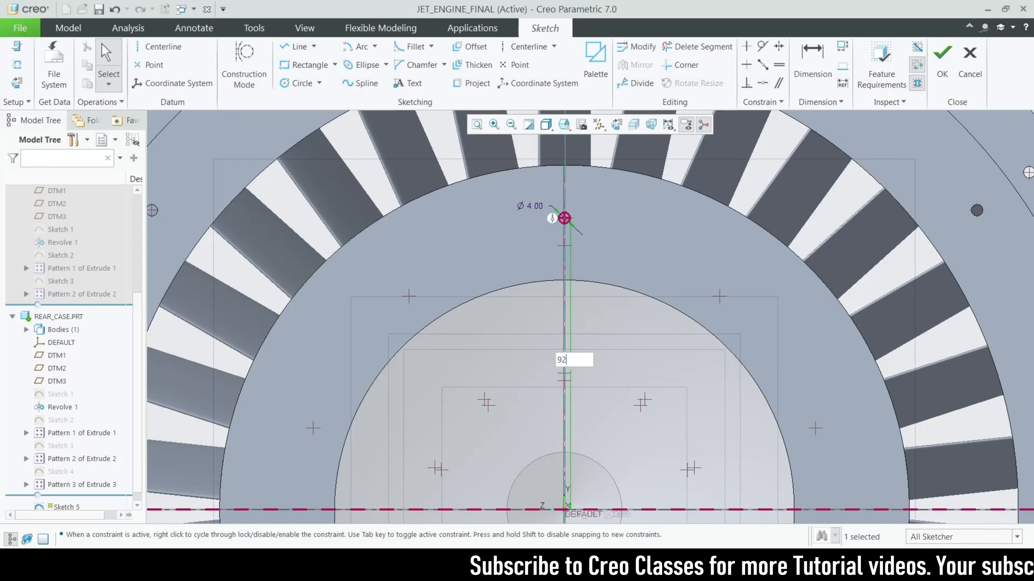
pyautogui.press('Return')
pyautogui.scroll(5, 539, 244)
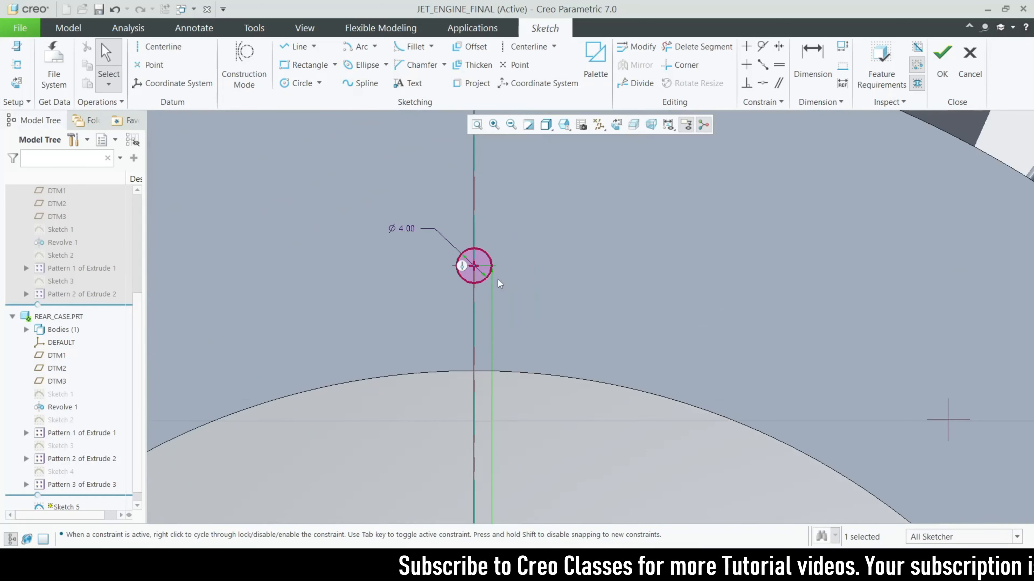
pyautogui.scroll(-8, 469, 270)
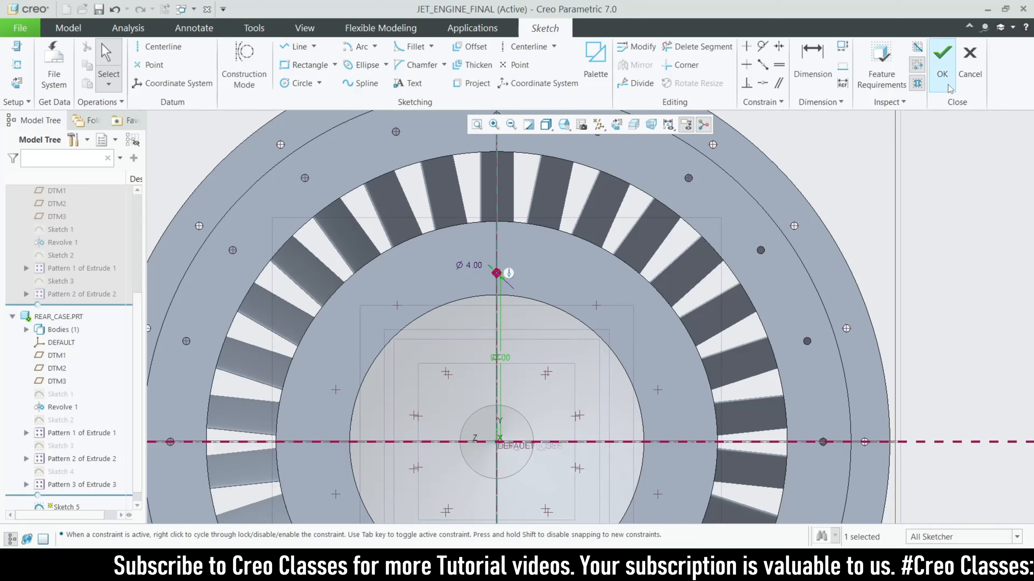
# Step: Finish the bolt hole sketch and extrude it as a solid with a depth of 4
pyautogui.click(942, 57)
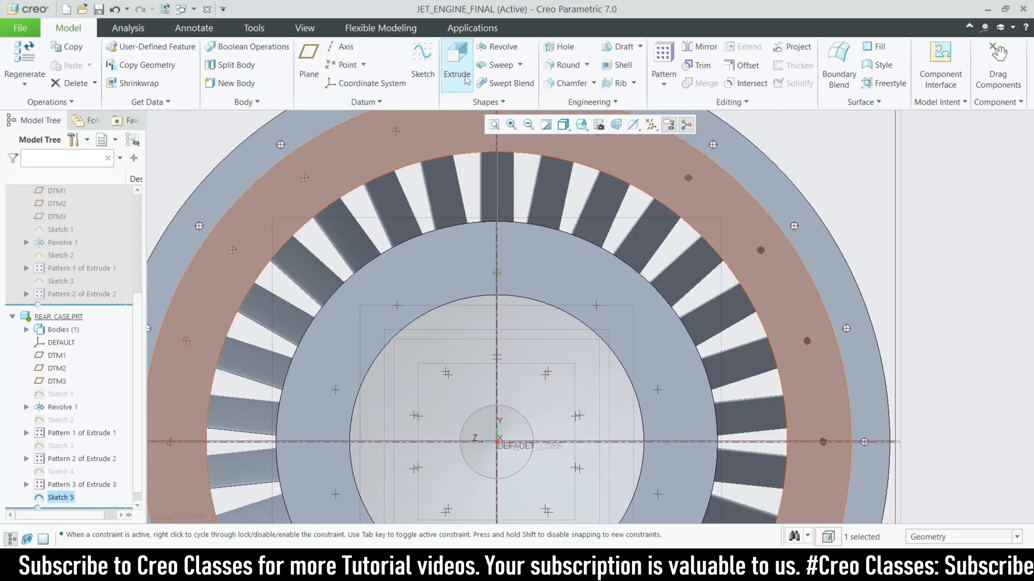
pyautogui.click(459, 71)
pyautogui.hotkey('ctrl', 'd')
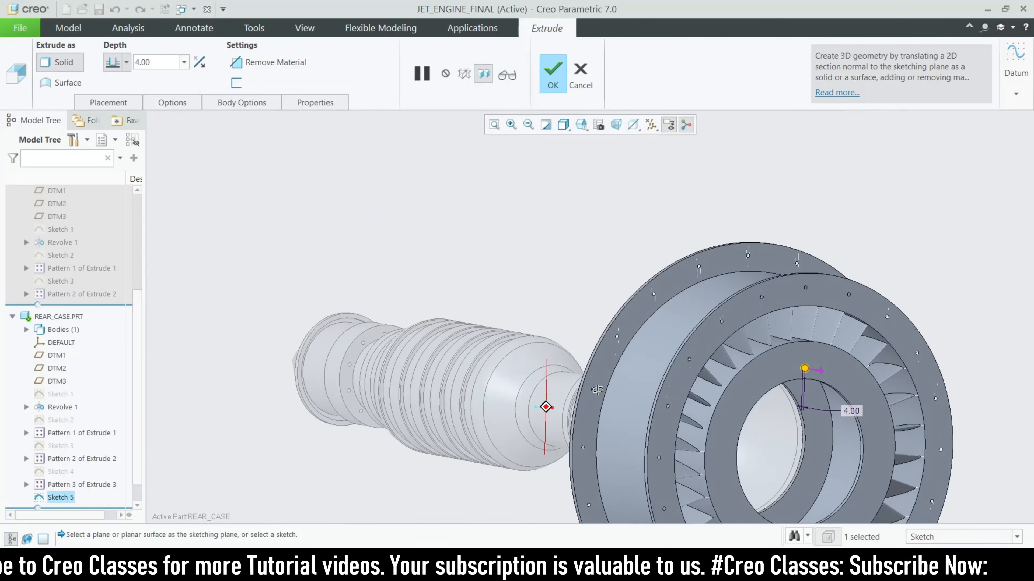
pyautogui.moveTo(597, 390); pyautogui.dragTo(625, 390, button='middle')
pyautogui.middleClick(625, 390)
pyautogui.scroll(2, 700, 380)
pyautogui.scroll(-7, 833, 383)
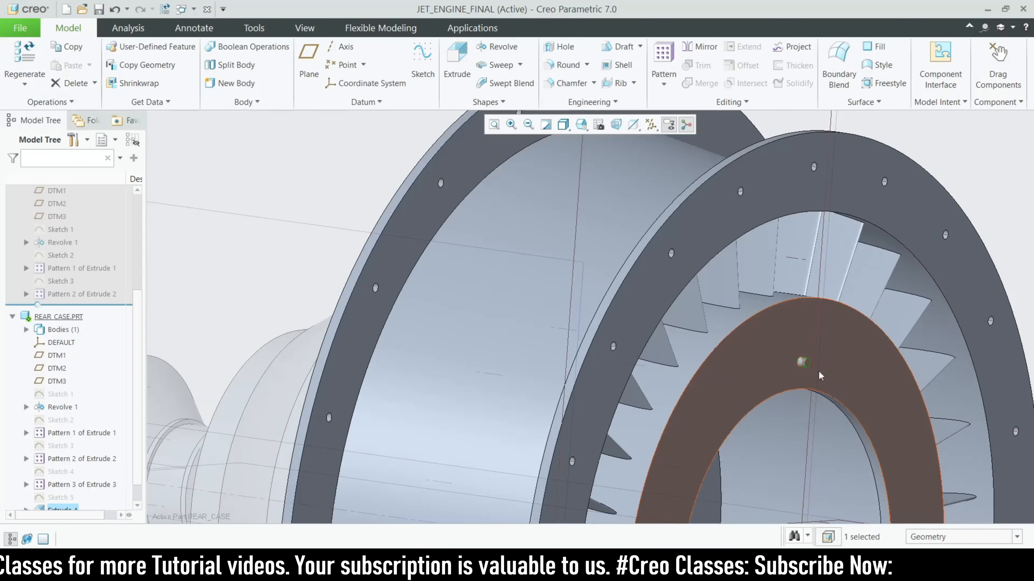
pyautogui.scroll(-1, 61, 460)
# Step: Redefine the new extrusion on the inner ring, reversing its direction into the ring and setting the depth to 5
pyautogui.click(71, 487)
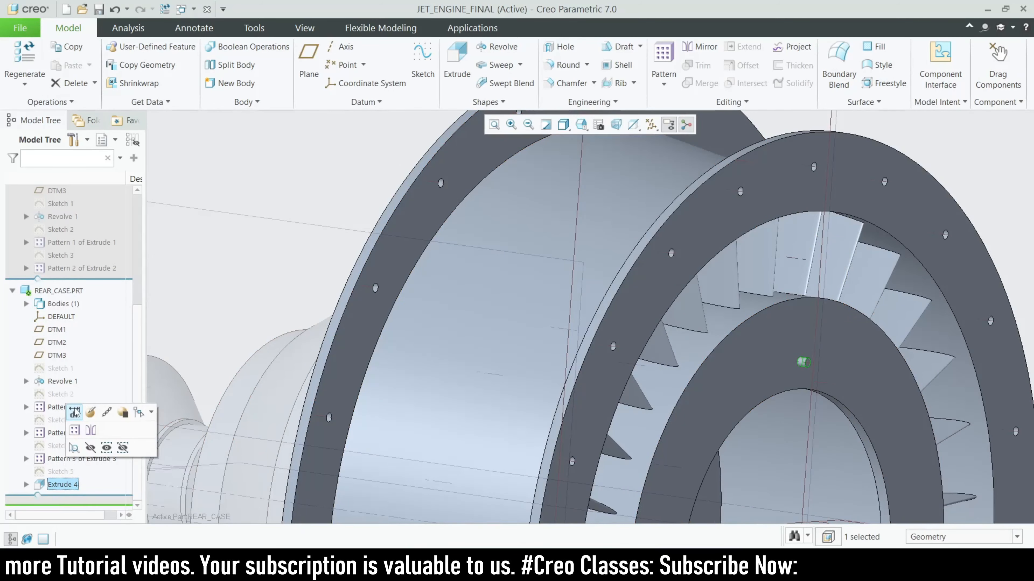
pyautogui.click(82, 412)
pyautogui.scroll(-3, 828, 387)
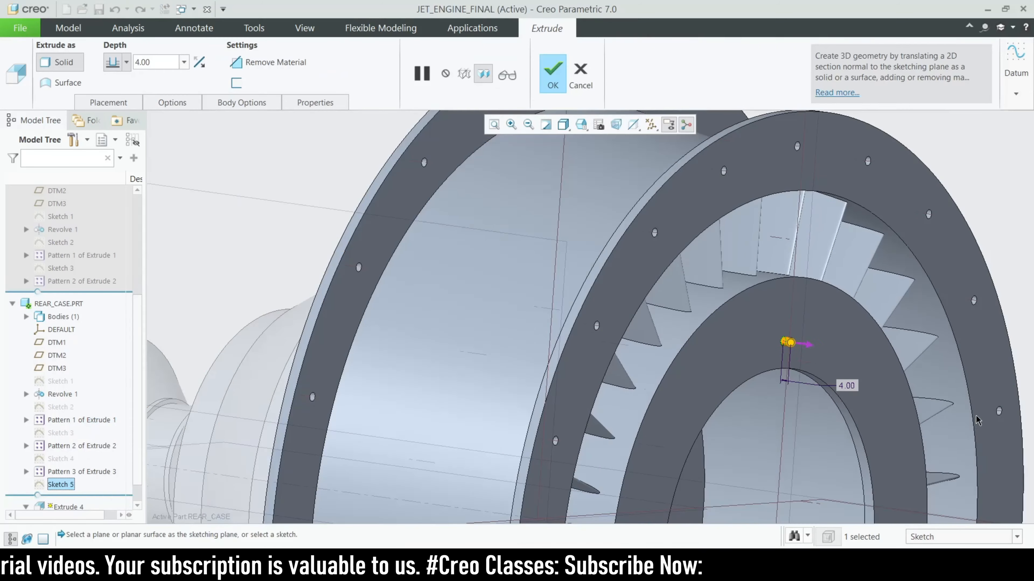
pyautogui.click(205, 65)
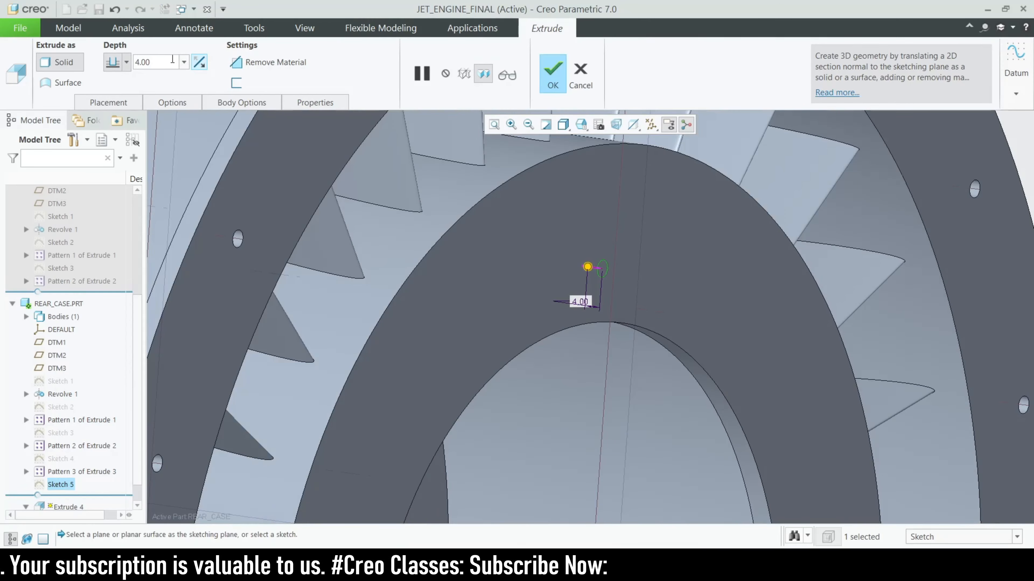
pyautogui.write('5')
pyautogui.press('Return')
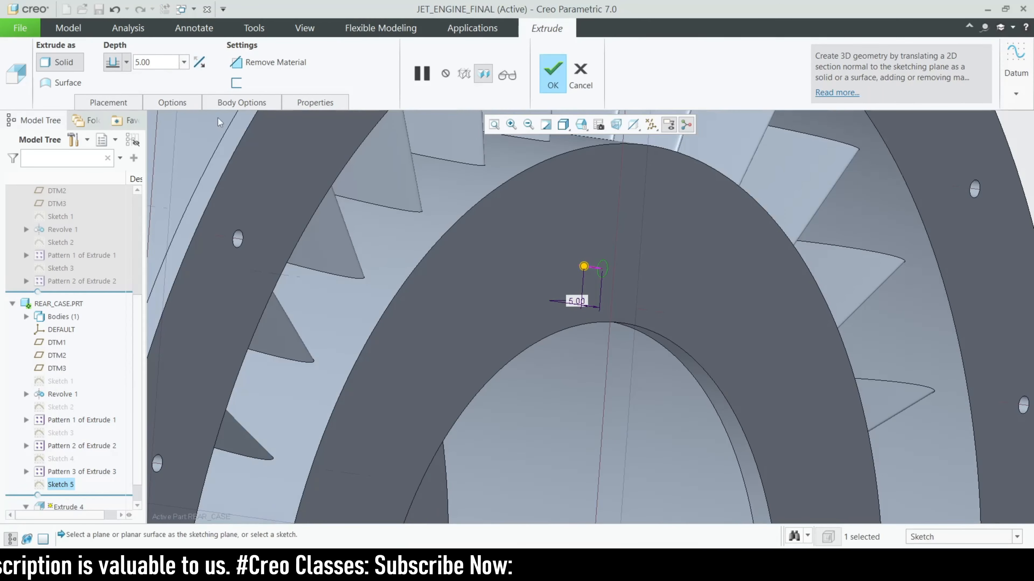
# Step: Make the extrusion remove material from the inner ring, check the cut direction from several angles and accept the redefined feature
pyautogui.click(302, 62)
pyautogui.scroll(2, 595, 323)
pyautogui.moveTo(596, 323); pyautogui.dragTo(560, 325, button='middle')
pyautogui.scroll(3, 369, 334)
pyautogui.scroll(-5, 379, 315)
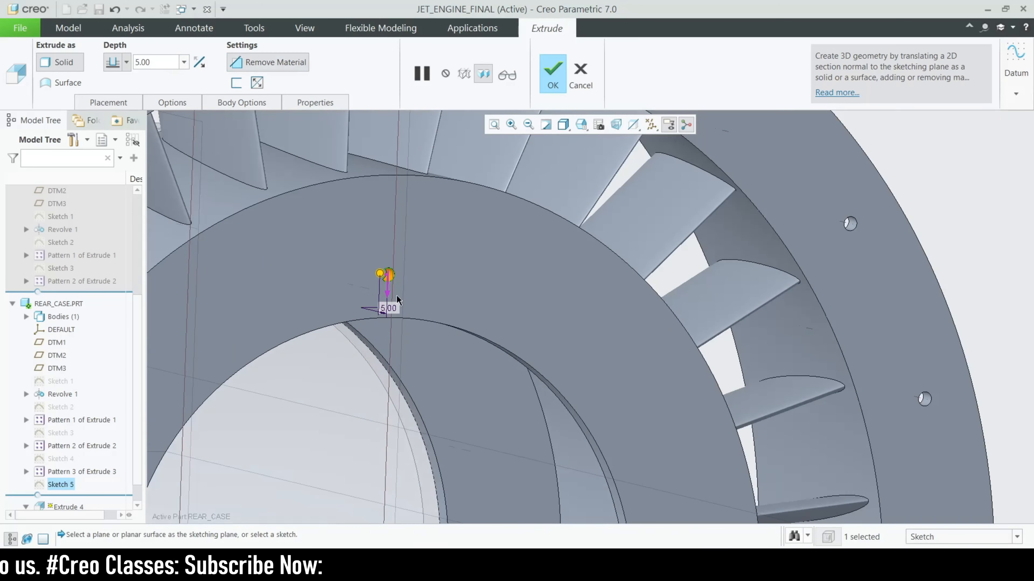
pyautogui.scroll(2, 397, 300)
pyautogui.scroll(-6, 260, 267)
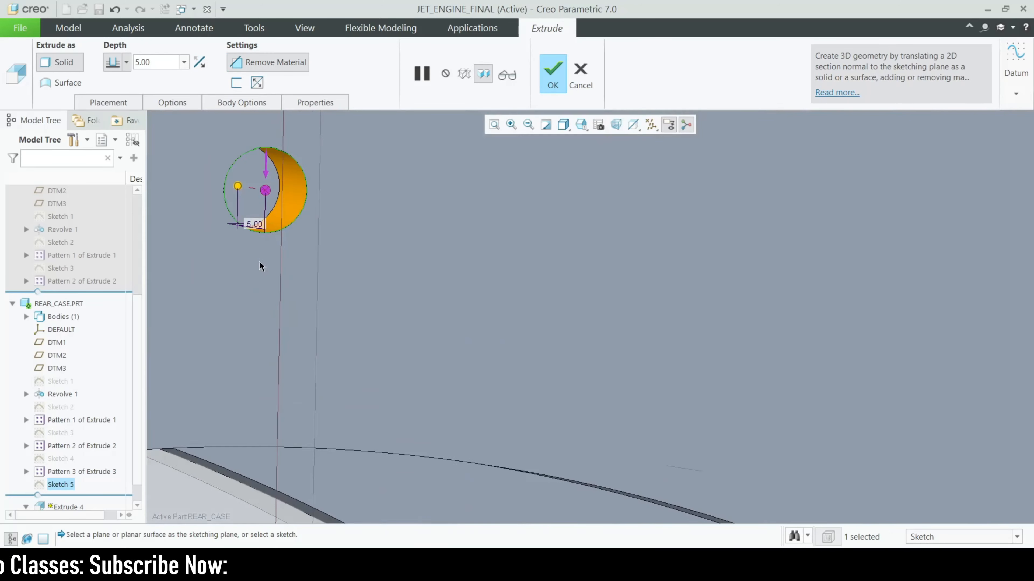
pyautogui.scroll(6, 261, 195)
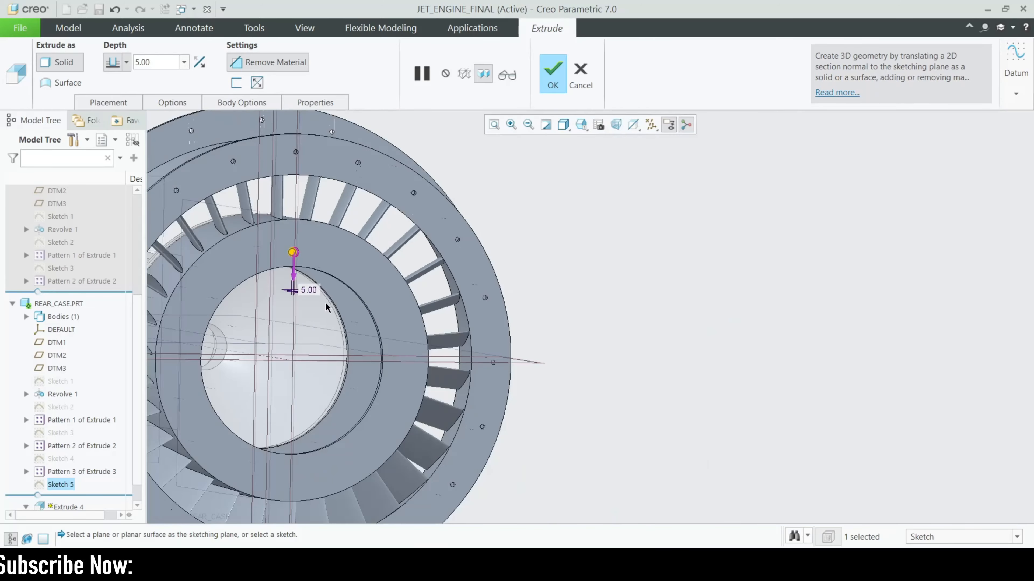
pyautogui.moveTo(327, 308); pyautogui.dragTo(390, 259, button='middle')
pyautogui.scroll(3, 390, 259)
pyautogui.moveTo(530, 251); pyautogui.dragTo(561, 222, button='middle')
pyautogui.scroll(-5, 429, 261)
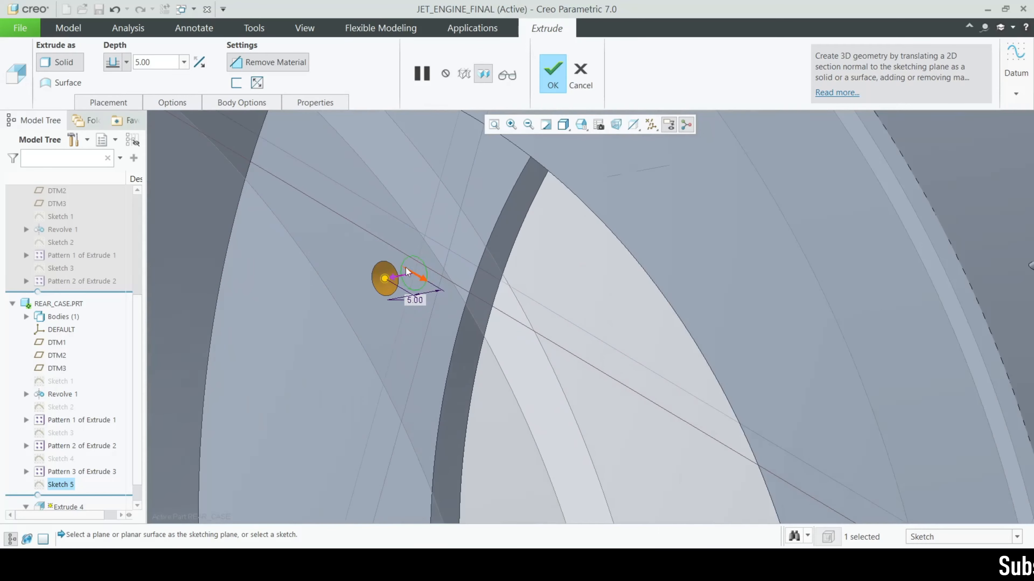
pyautogui.scroll(3, 407, 269)
pyautogui.scroll(4, 407, 271)
pyautogui.moveTo(441, 278); pyautogui.dragTo(403, 376, button='middle')
pyautogui.click(553, 74)
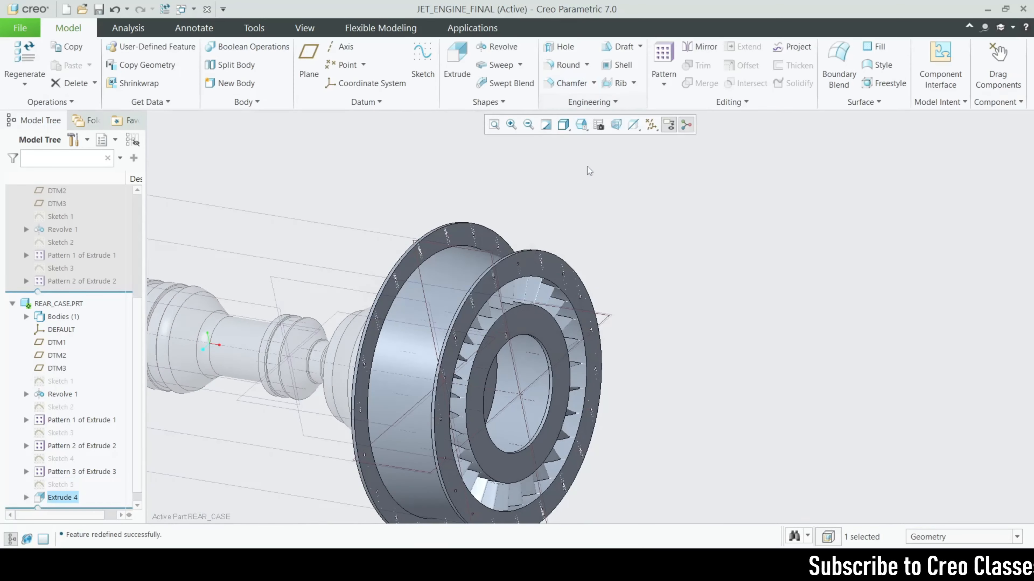
# Step: Pattern the inner ring bolt hole about the case's central axis with 20 members spread over 360 degrees
pyautogui.scroll(-2, 500, 305)
pyautogui.scroll(-1, 501, 306)
pyautogui.click(664, 66)
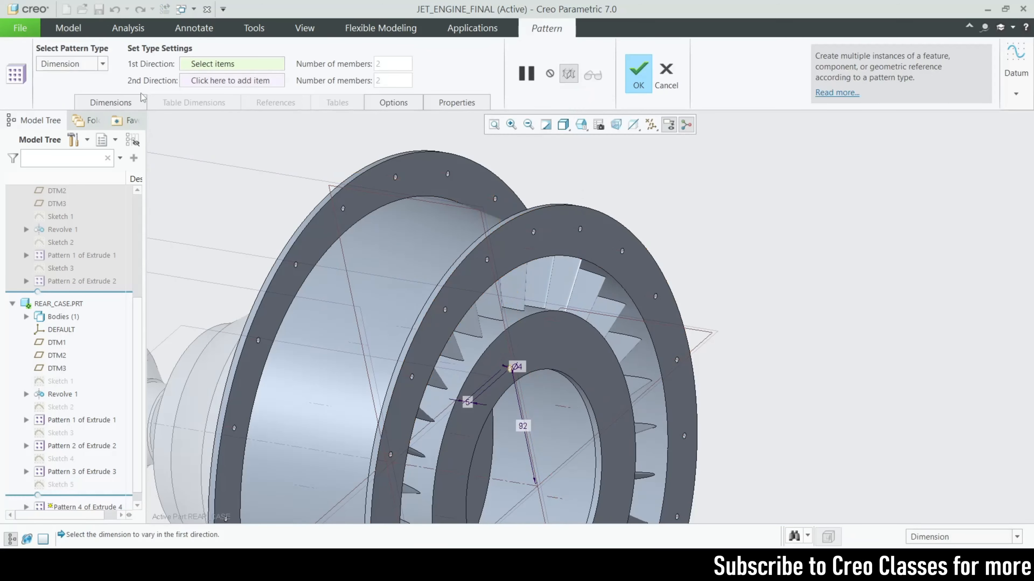
pyautogui.click(93, 65)
pyautogui.click(53, 101)
pyautogui.scroll(2, 453, 368)
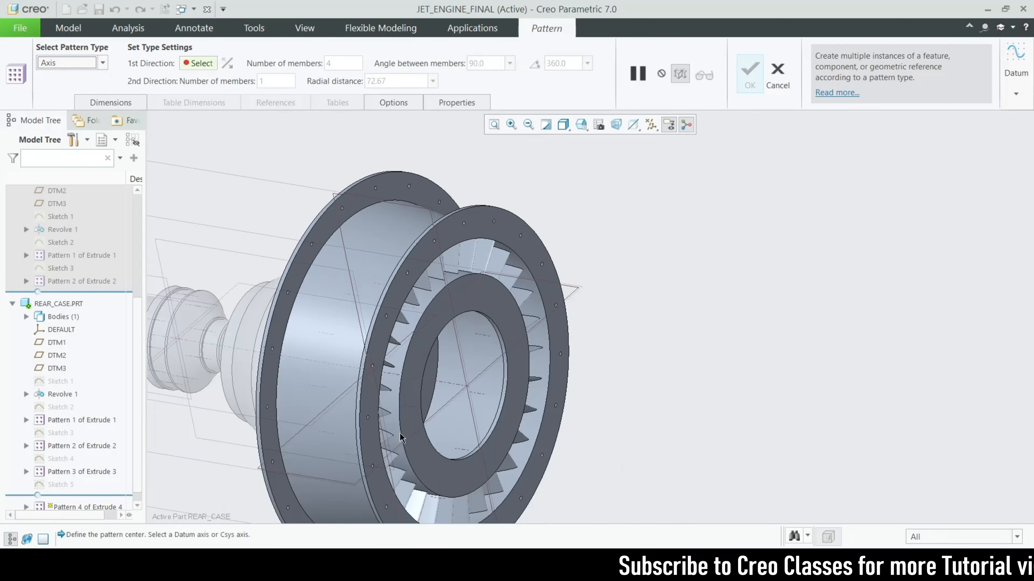
pyautogui.scroll(-4, 453, 368)
pyautogui.click(474, 358)
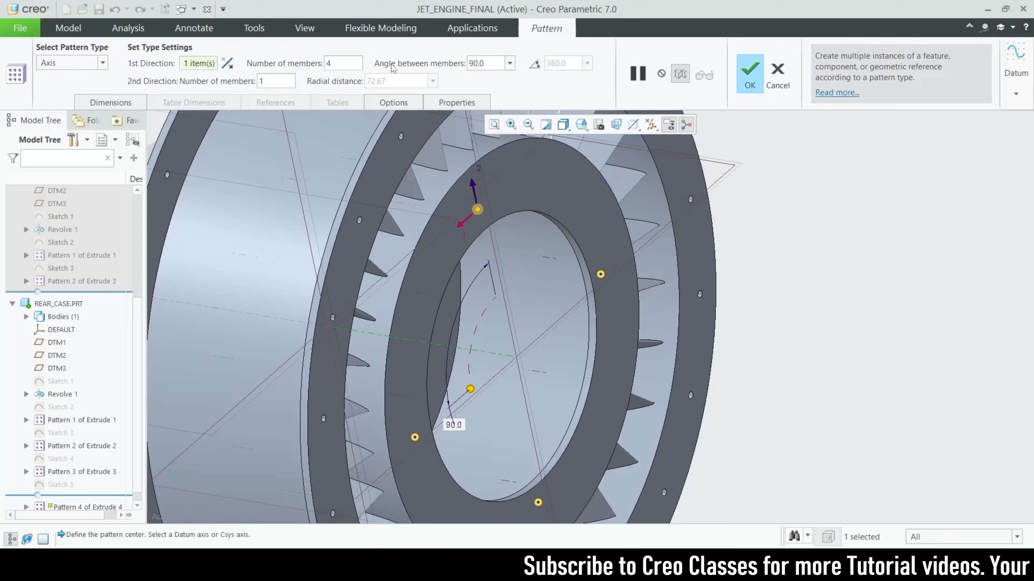
pyautogui.write('20')
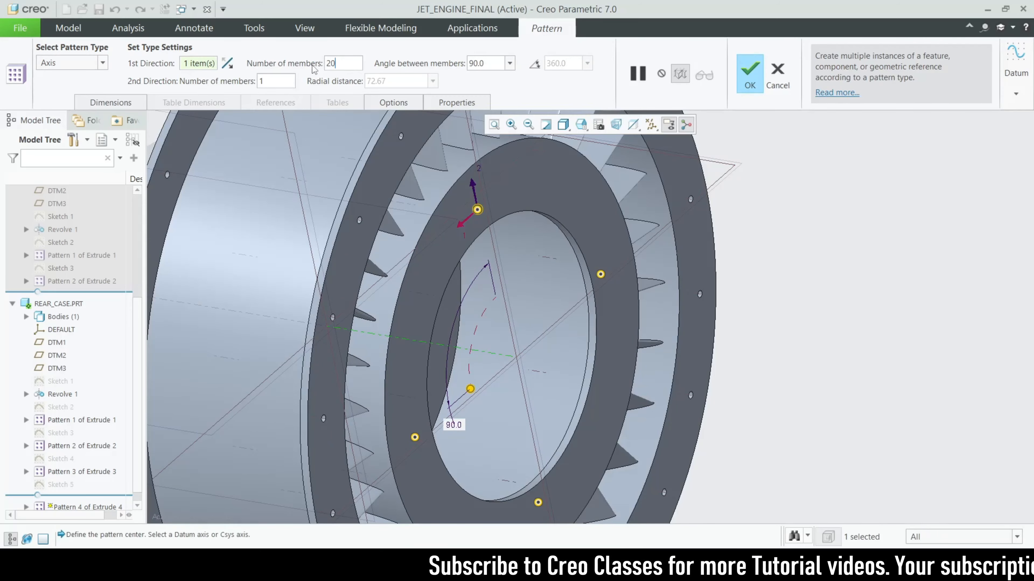
pyautogui.click(535, 65)
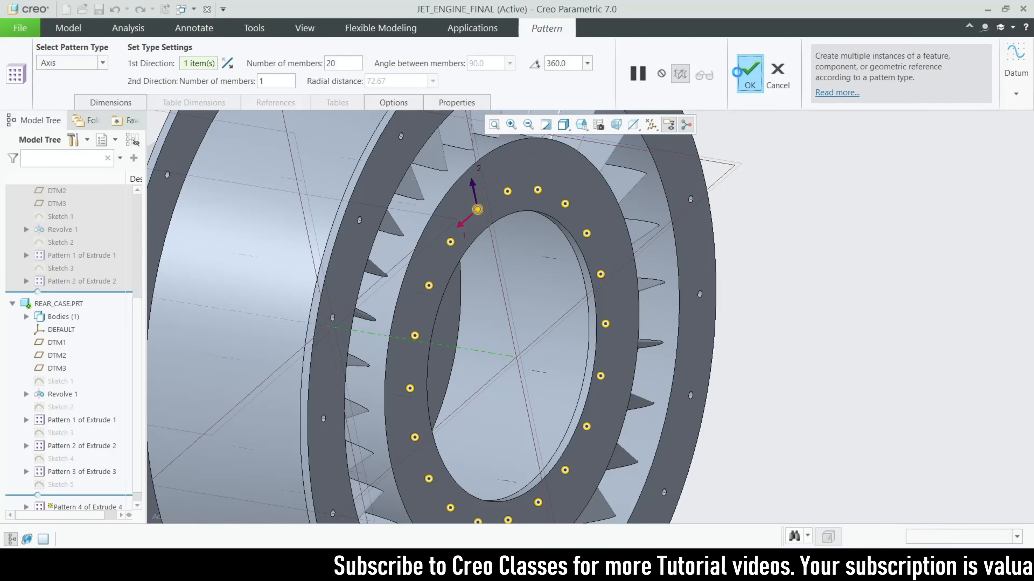
pyautogui.click(749, 73)
pyautogui.scroll(-3, 724, 297)
pyautogui.click(724, 298)
pyautogui.scroll(-3, 724, 297)
pyautogui.scroll(2, 649, 373)
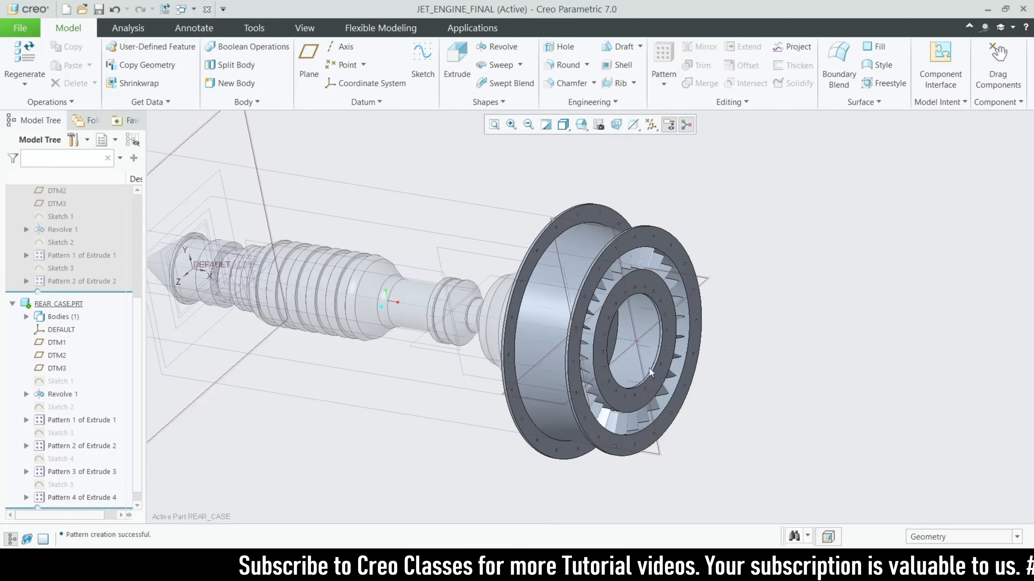
# Step: Compare the rear case with the bolt hole and shaded views in its drawing, close the drawing and inspect the model
pyautogui.click(647, 518)
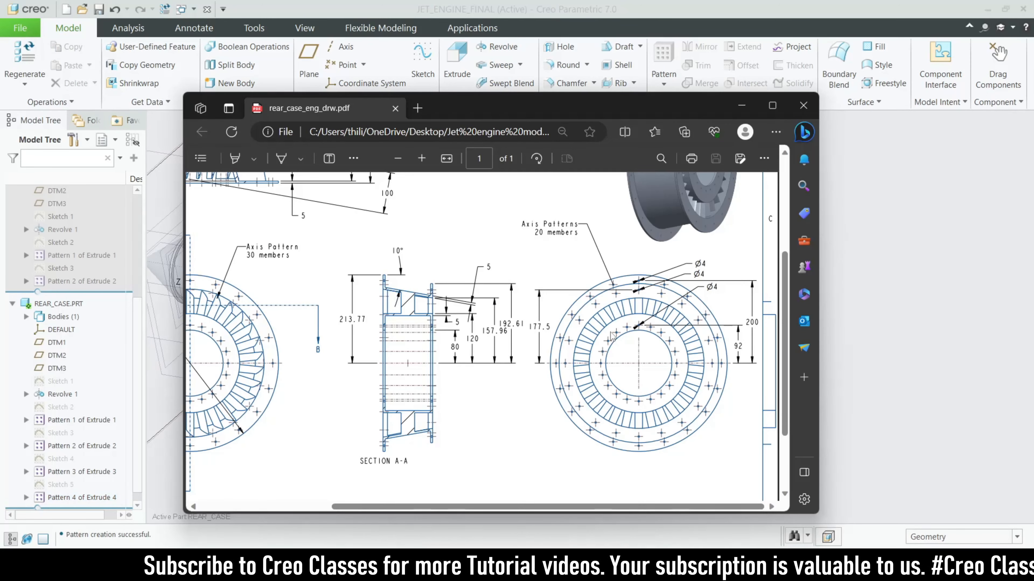
pyautogui.scroll(4, 611, 335)
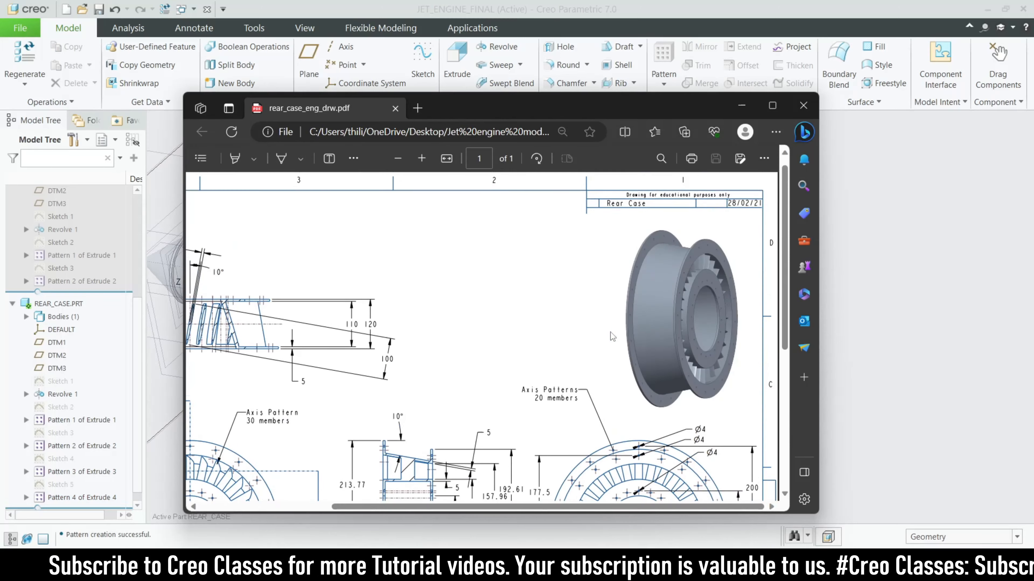
pyautogui.scroll(-2, 685, 280)
pyautogui.click(803, 107)
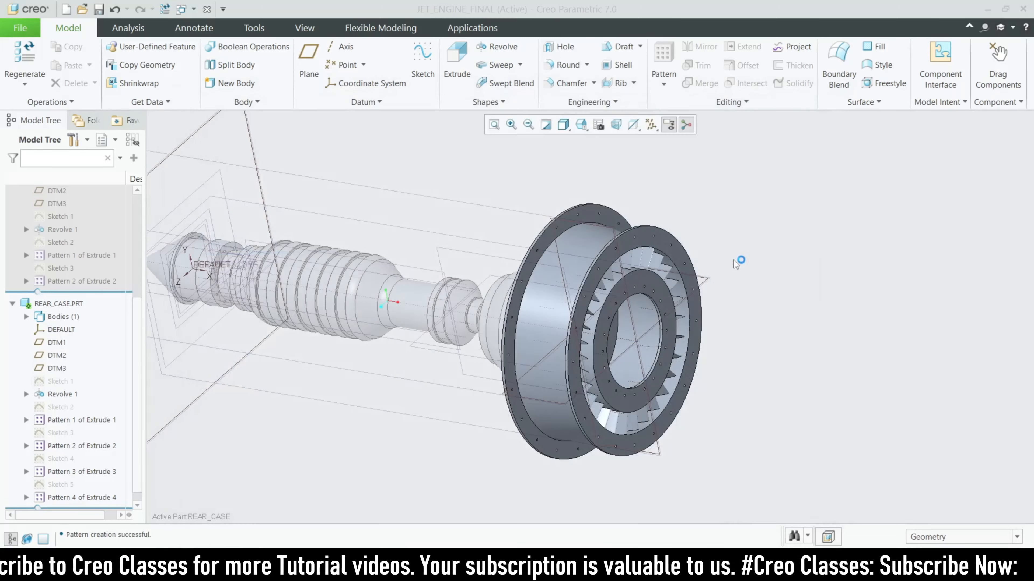
pyautogui.scroll(-2, 570, 313)
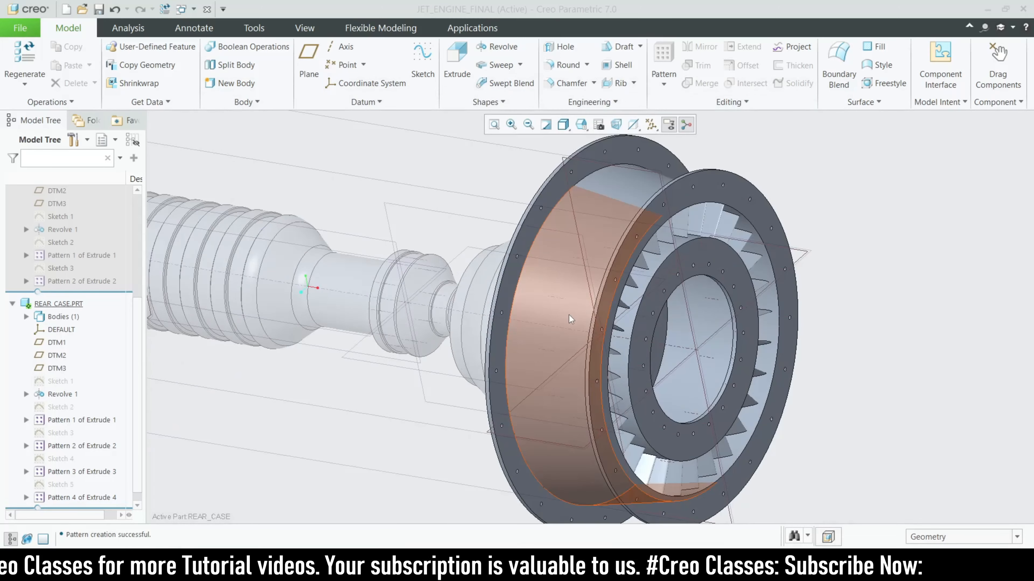
pyautogui.scroll(2, 533, 316)
pyautogui.scroll(-1, 543, 325)
pyautogui.moveTo(581, 329)
pyautogui.mouseDown(button='middle')
pyautogui.moveTo(611, 323)
pyautogui.moveTo(573, 327)
pyautogui.mouseUp(button='middle')
pyautogui.moveTo(740, 568)
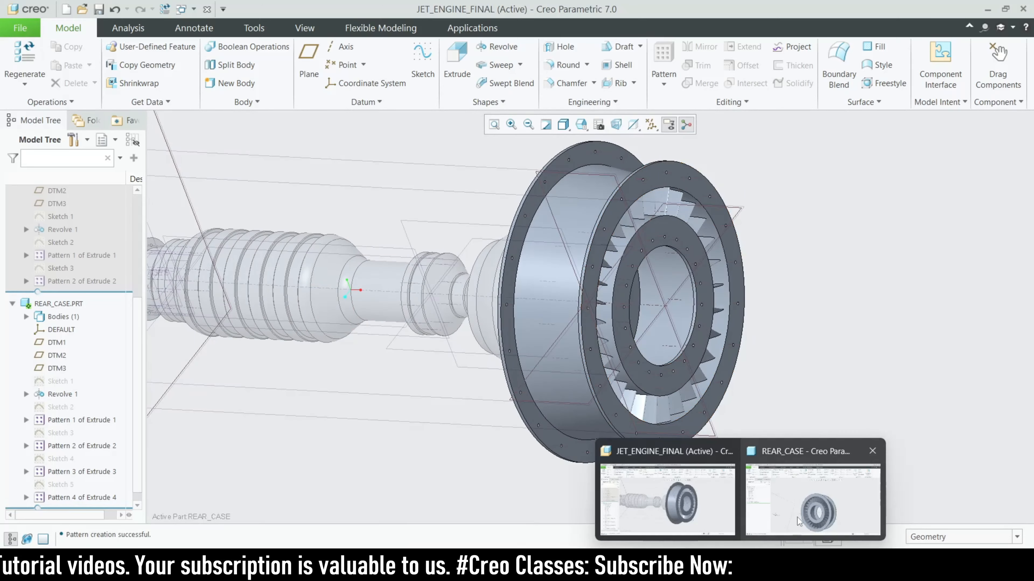
# Step: Switch to the rear case part's own window, save the part and close that window
pyautogui.click(813, 499)
pyautogui.scroll(1, 622, 363)
pyautogui.moveTo(623, 363); pyautogui.dragTo(350, 301, button='middle')
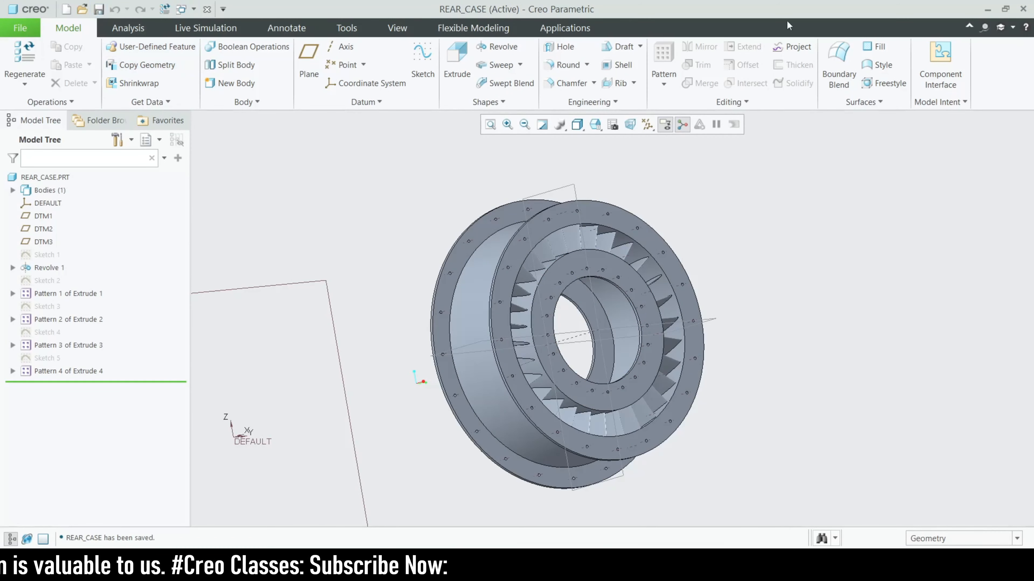
pyautogui.click(1024, 9)
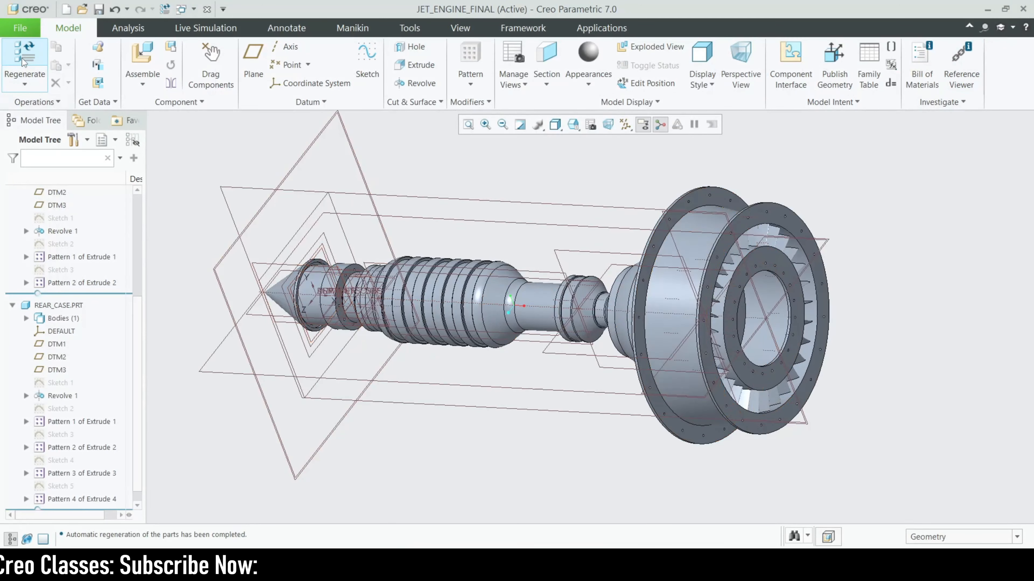
pyautogui.click(58, 305)
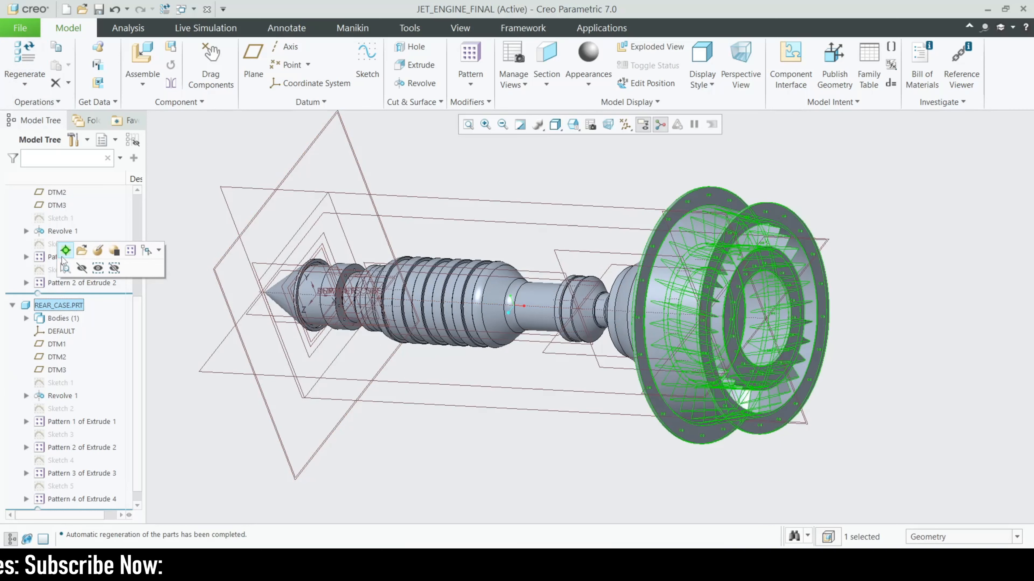
pyautogui.click(67, 252)
pyautogui.scroll(1, 58, 248)
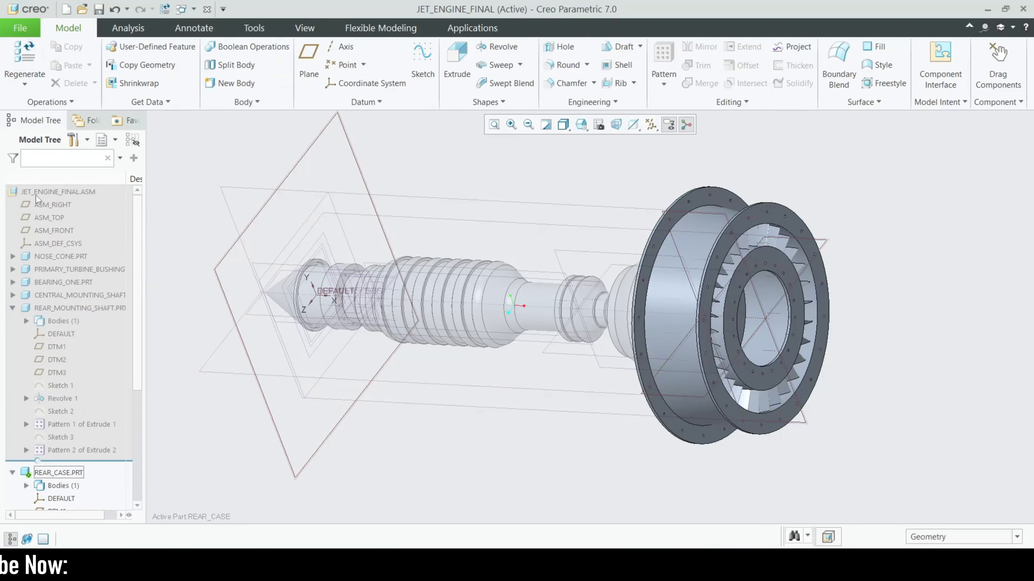
pyautogui.click(48, 192)
pyautogui.click(45, 142)
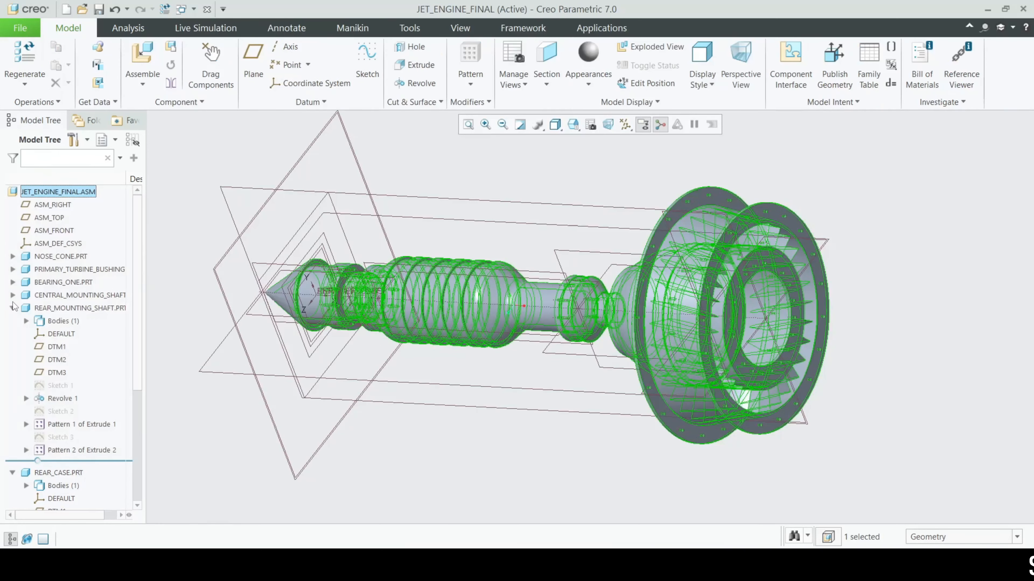
# Step: Collapse the rear mounting shaft and rear case in the model tree, inspect the assembly and save it
pyautogui.click(13, 308)
pyautogui.click(12, 322)
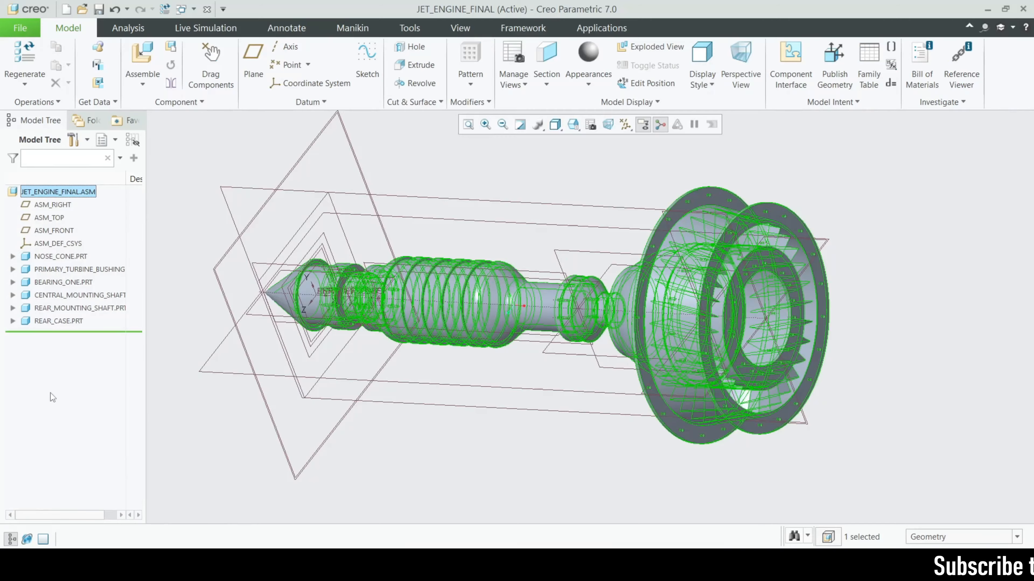
pyautogui.click(233, 479)
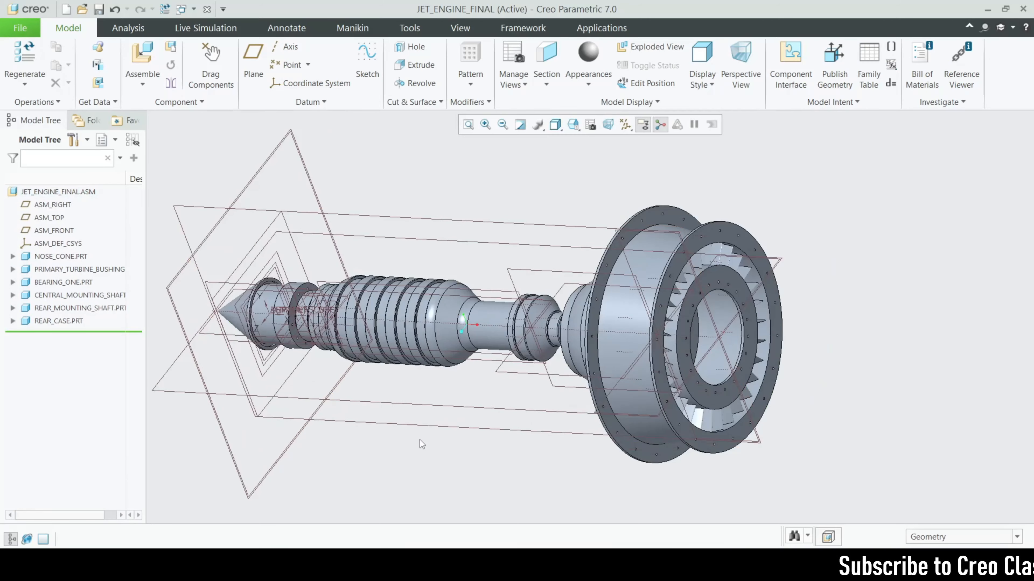
pyautogui.moveTo(421, 444)
pyautogui.mouseDown(button='middle')
pyautogui.moveTo(525, 478)
pyautogui.moveTo(503, 458)
pyautogui.moveTo(494, 489)
pyautogui.moveTo(410, 468)
pyautogui.moveTo(507, 490)
pyautogui.mouseUp(button='middle')
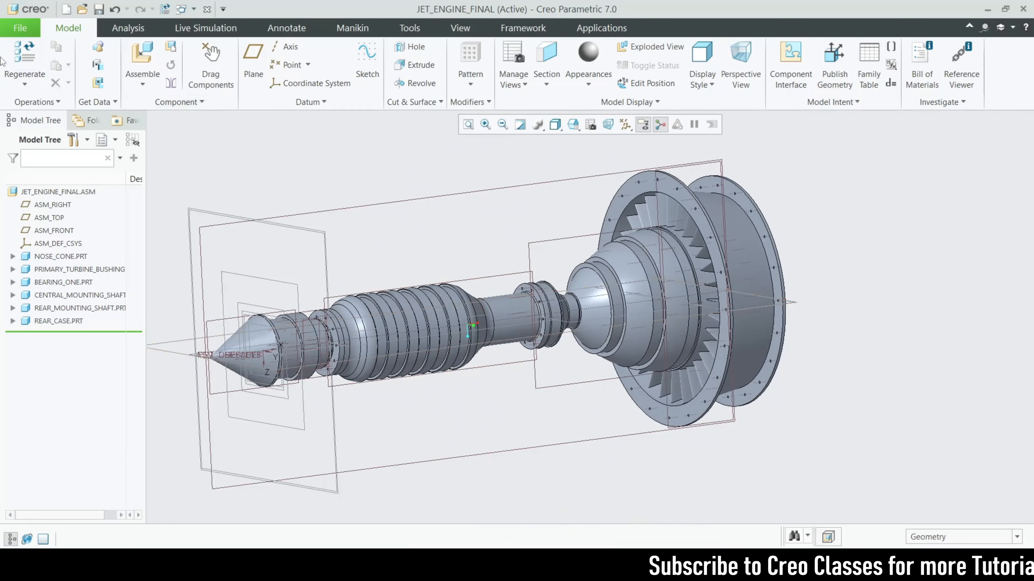
pyautogui.click(4, 61)
pyautogui.click(99, 10)
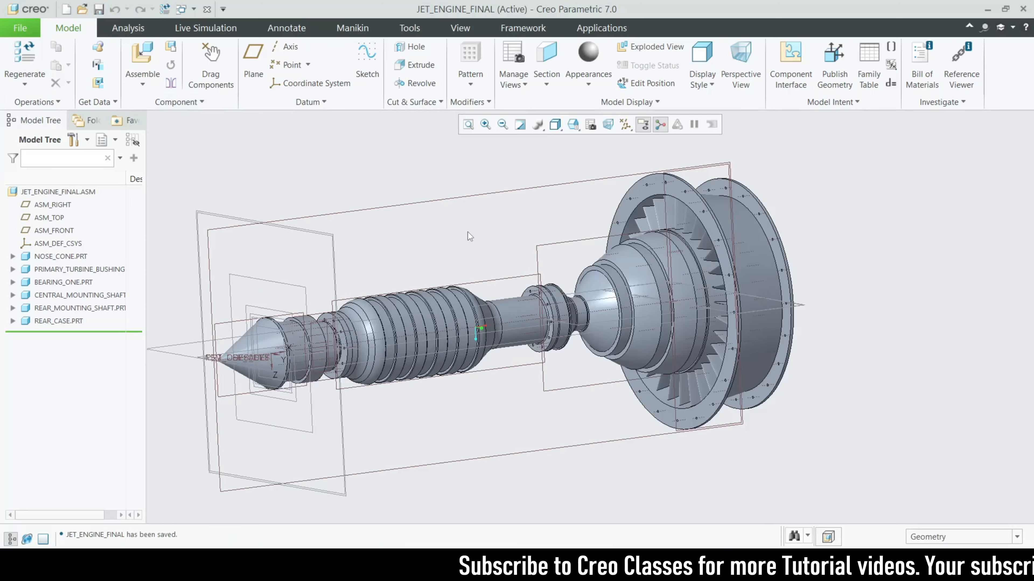
# Step: Open the end_cone_eng_drw drawing from the 2d drawings folder, review the end cone's views and return to the assembly
pyautogui.scroll(-1, 489, 252)
pyautogui.scroll(1, 505, 273)
pyautogui.scroll(-1, 440, 265)
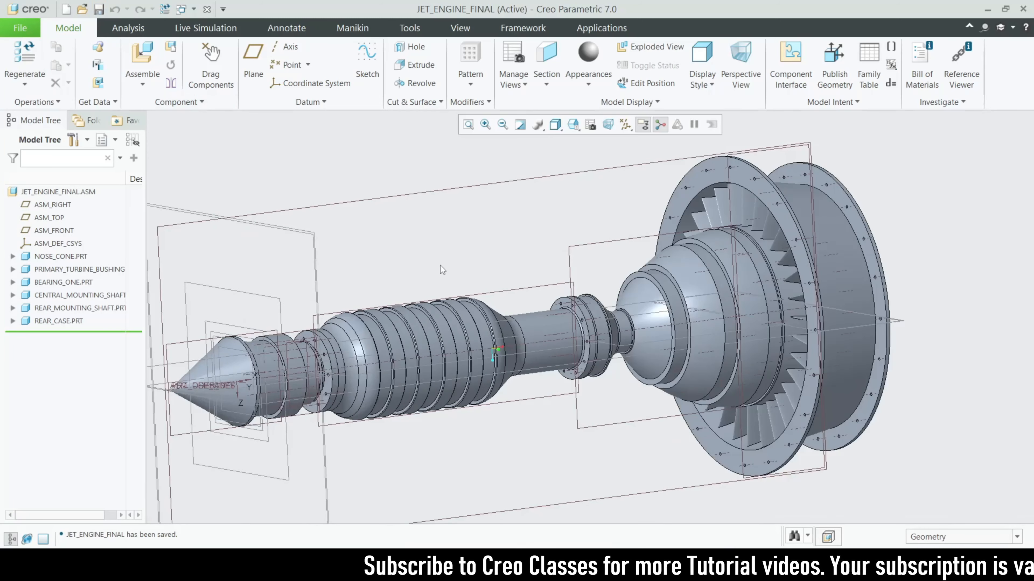
pyautogui.click(712, 564)
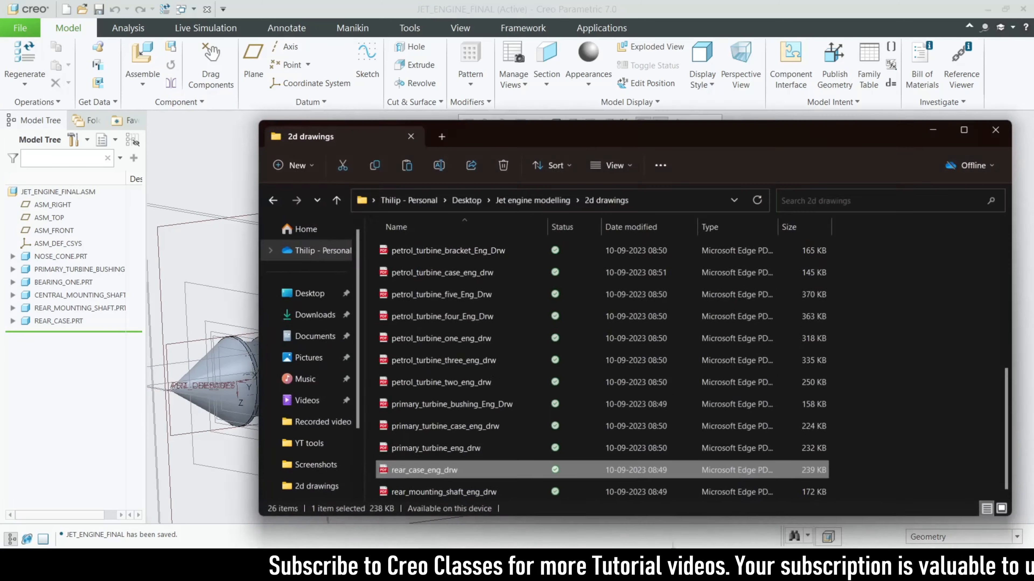
pyautogui.scroll(3, 446, 436)
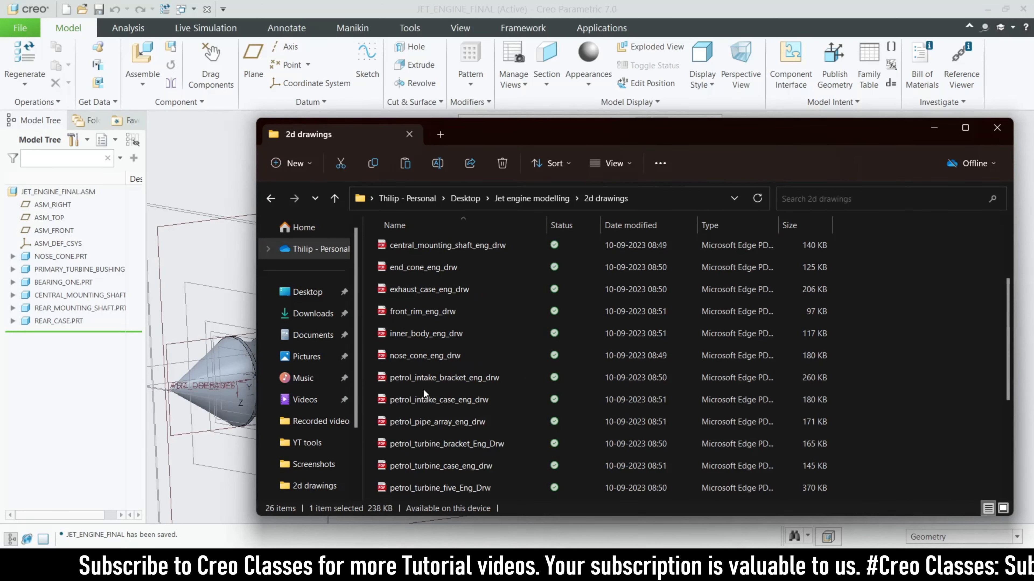
pyautogui.click(427, 270)
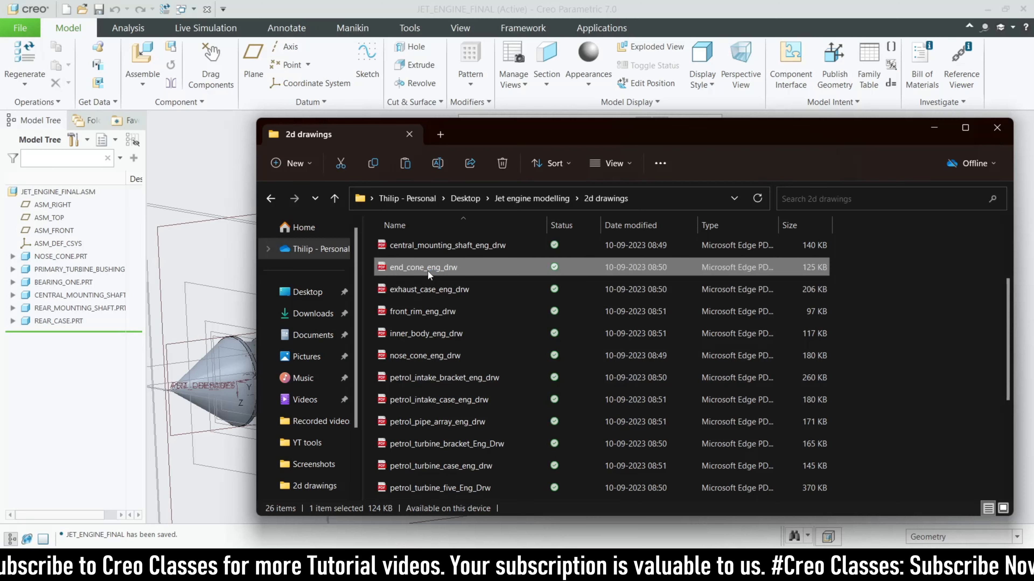
pyautogui.doubleClick(427, 271)
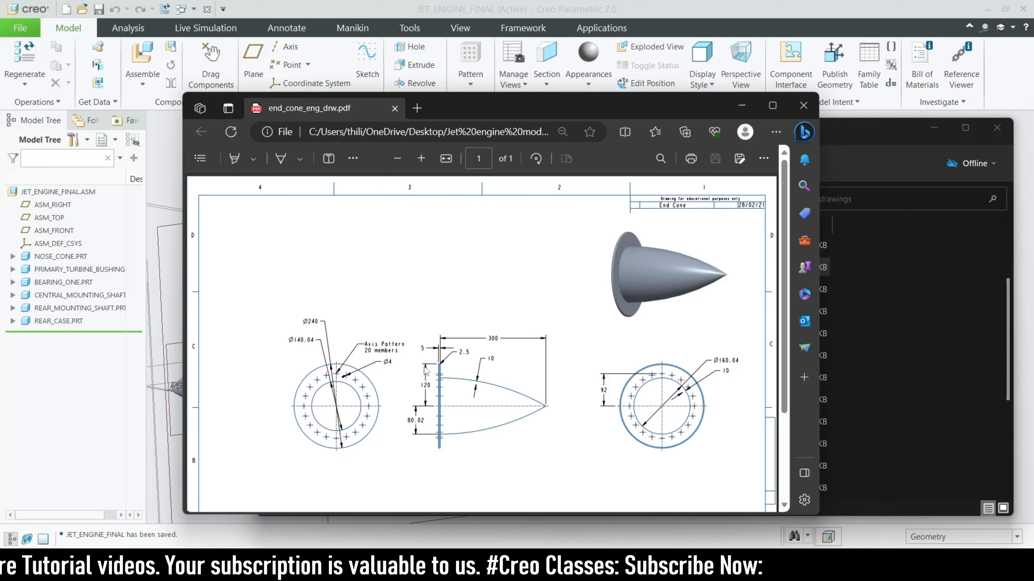
pyautogui.scroll(-3, 426, 370)
pyautogui.scroll(3, 454, 381)
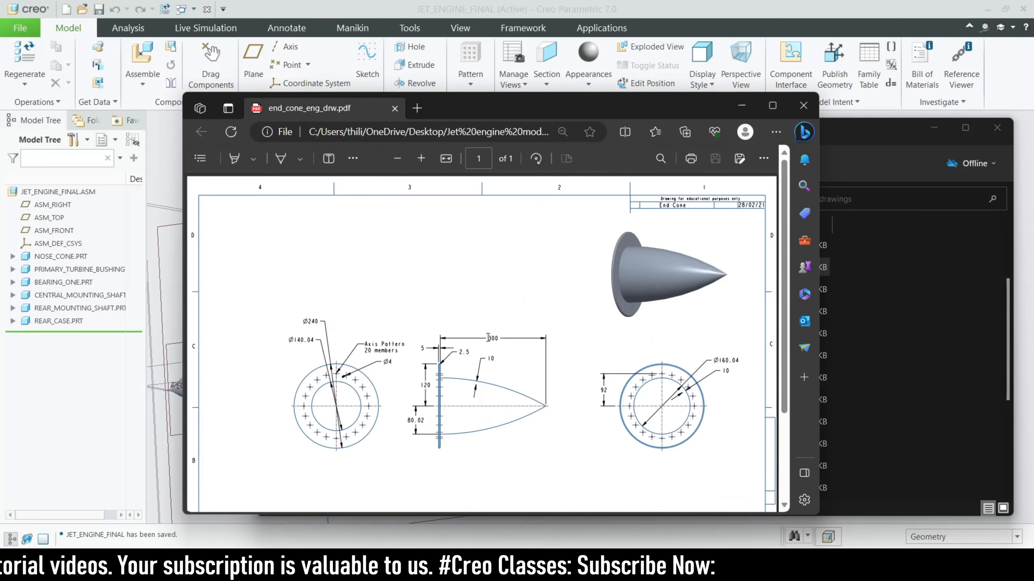
pyautogui.click(741, 107)
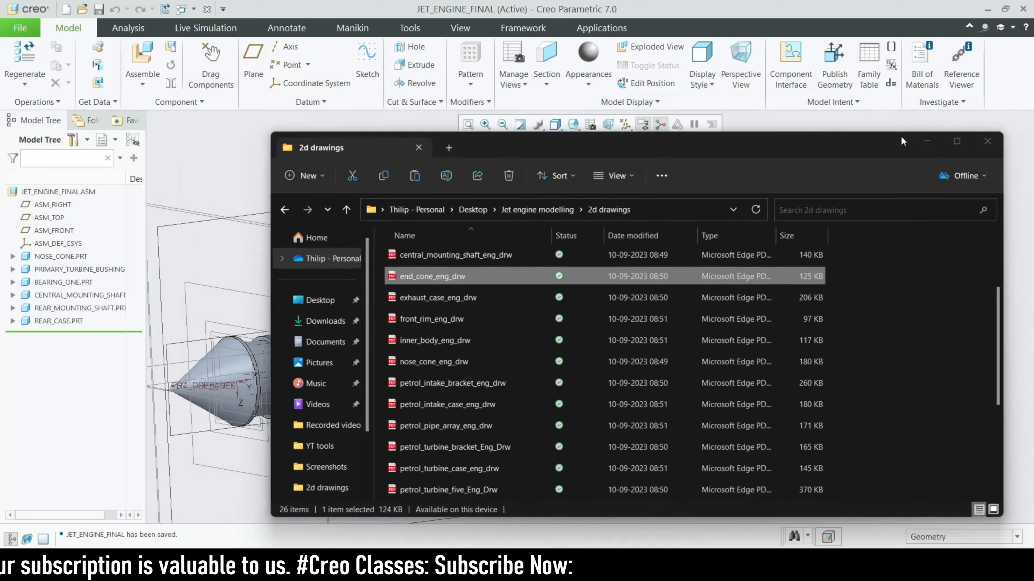
pyautogui.click(934, 127)
# Step: Create a new solid part named End_cone in the assembly using the Create features method
pyautogui.scroll(-2, 873, 252)
pyautogui.scroll(2, 832, 258)
pyautogui.scroll(-2, 582, 227)
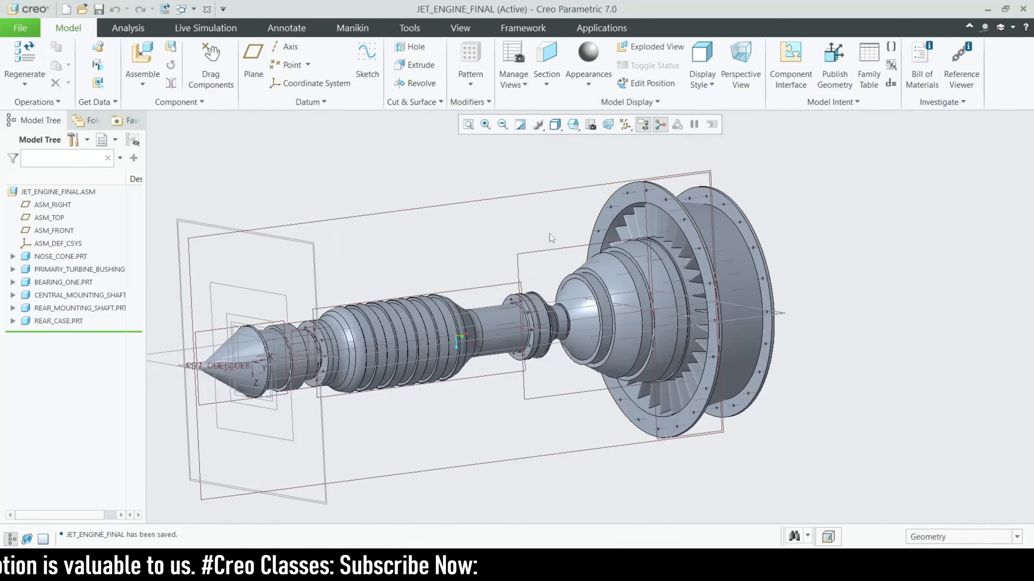
pyautogui.click(175, 50)
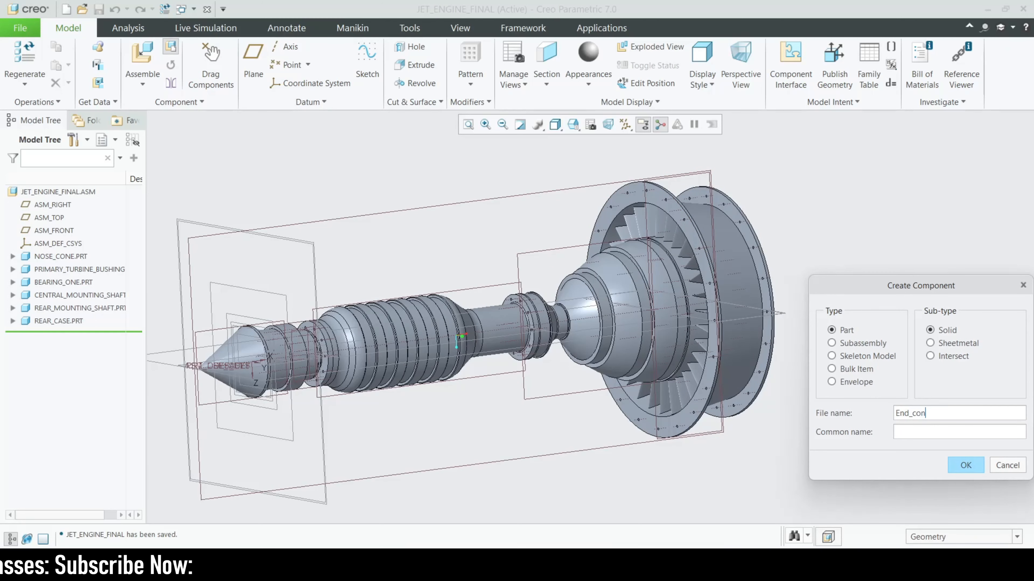
pyautogui.press('Return')
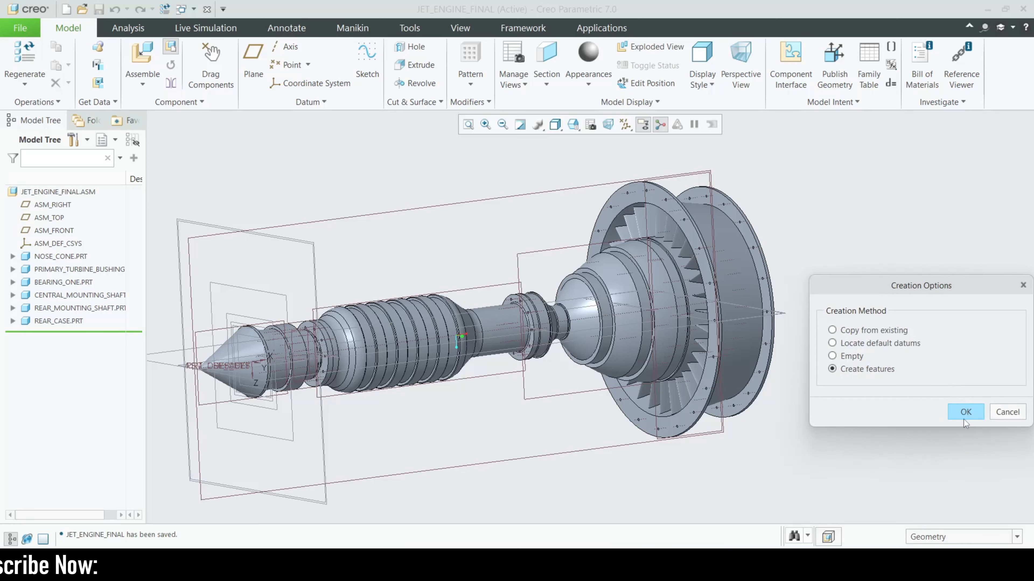
pyautogui.click(960, 415)
# Step: Add offset datum planes to the end cone with a 0 offset in the x, y and z directions
pyautogui.click(360, 101)
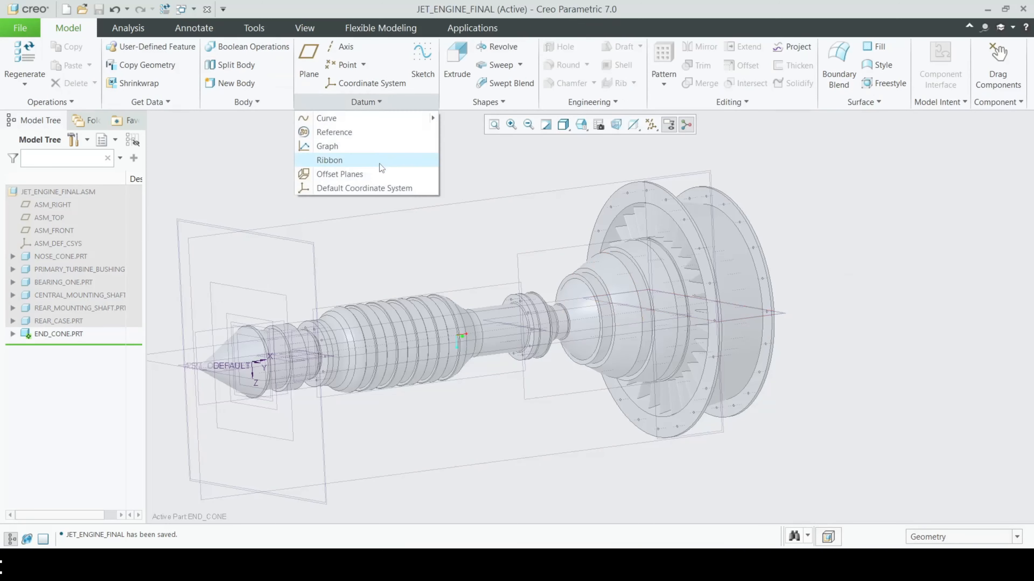
pyautogui.click(346, 175)
pyautogui.click(713, 138)
pyautogui.click(713, 136)
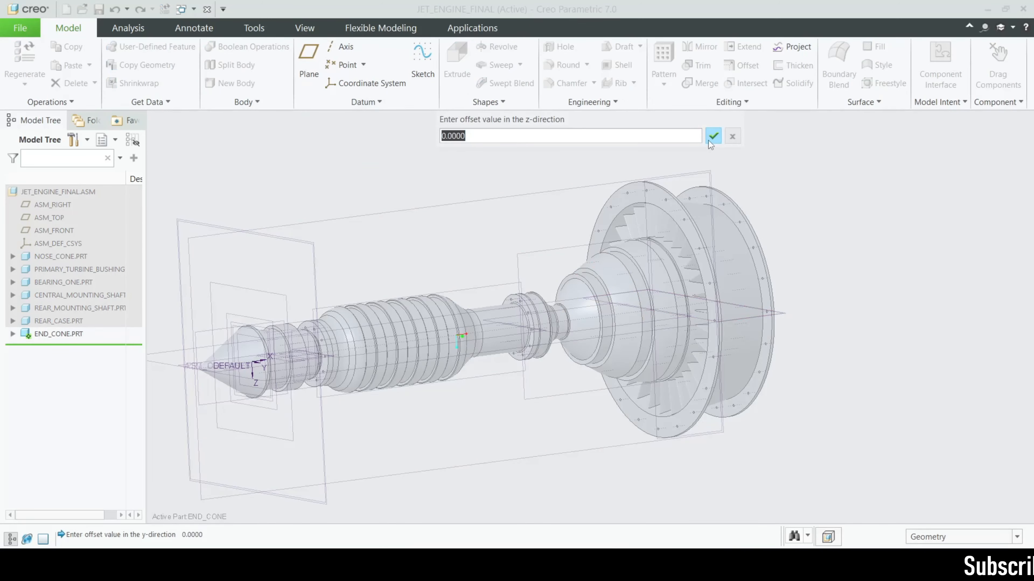
pyautogui.click(713, 137)
# Step: Start a sketch on the end cone's horizontal datum plane and view it square-on near the rear case's back flange
pyautogui.click(422, 57)
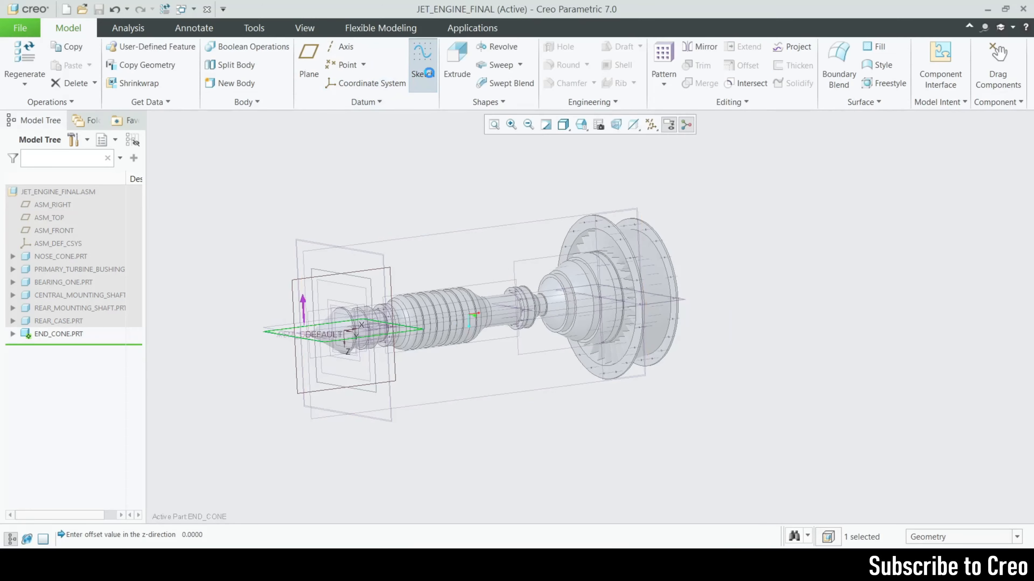
pyautogui.click(604, 124)
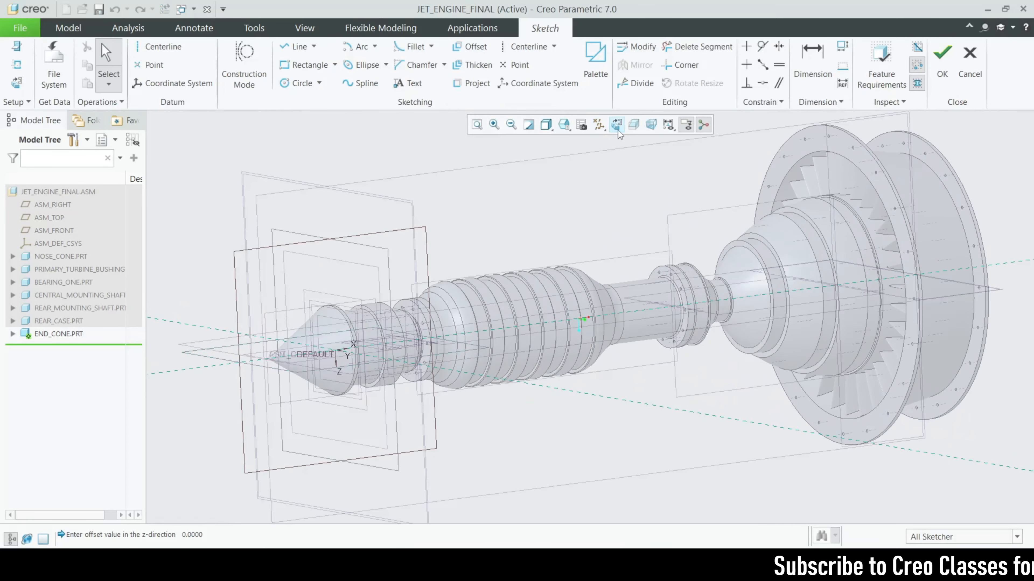
pyautogui.scroll(1, 401, 341)
pyautogui.scroll(-7, 706, 320)
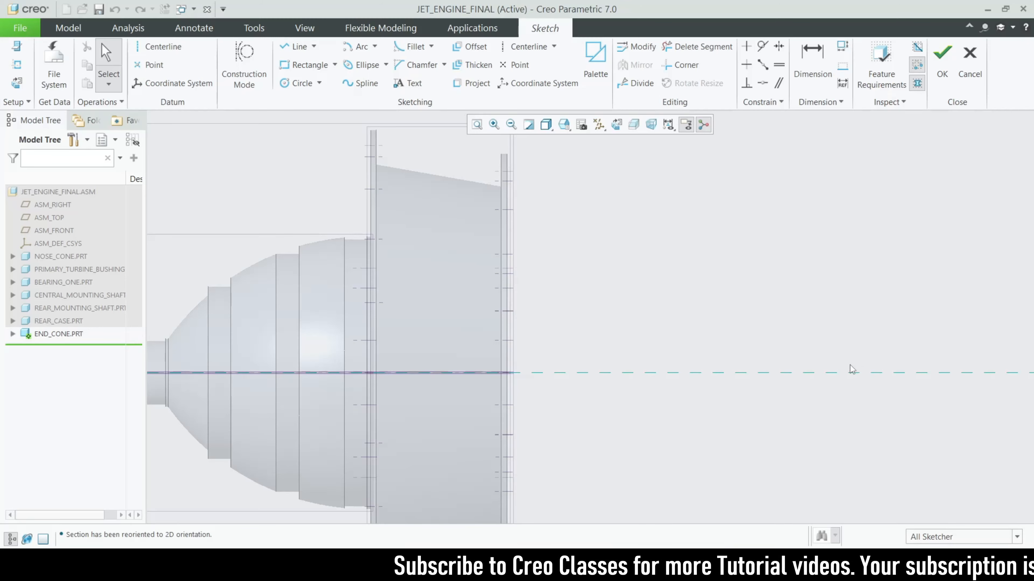
# Step: Examine the side profile dimensions of the flange and curved cone in the end cone drawing
pyautogui.click(659, 566)
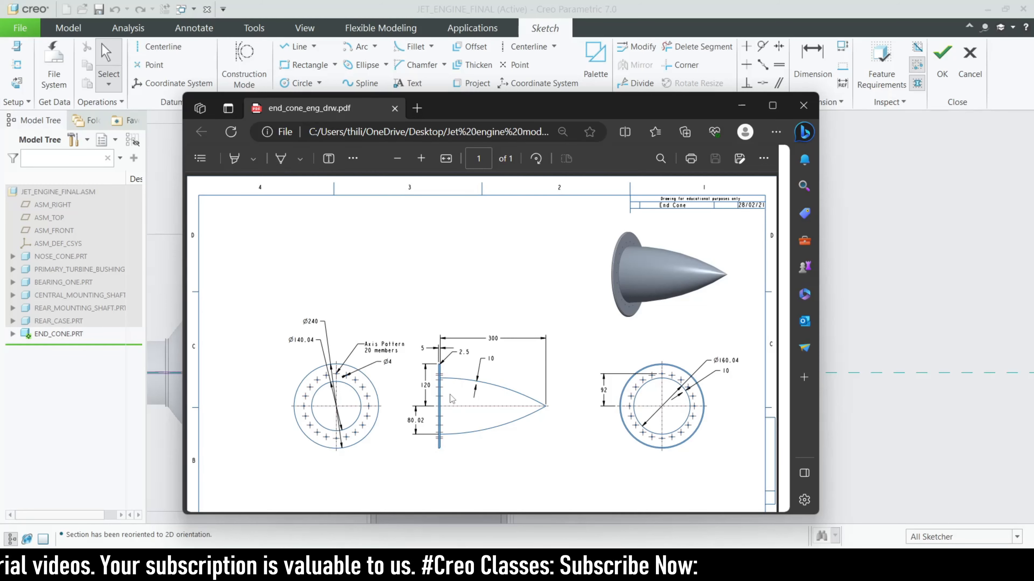
pyautogui.keyDown('ctrl'); pyautogui.scroll(3, 449, 394); pyautogui.keyUp('ctrl')
pyautogui.keyDown('ctrl'); pyautogui.scroll(1, 549, 400); pyautogui.keyUp('ctrl')
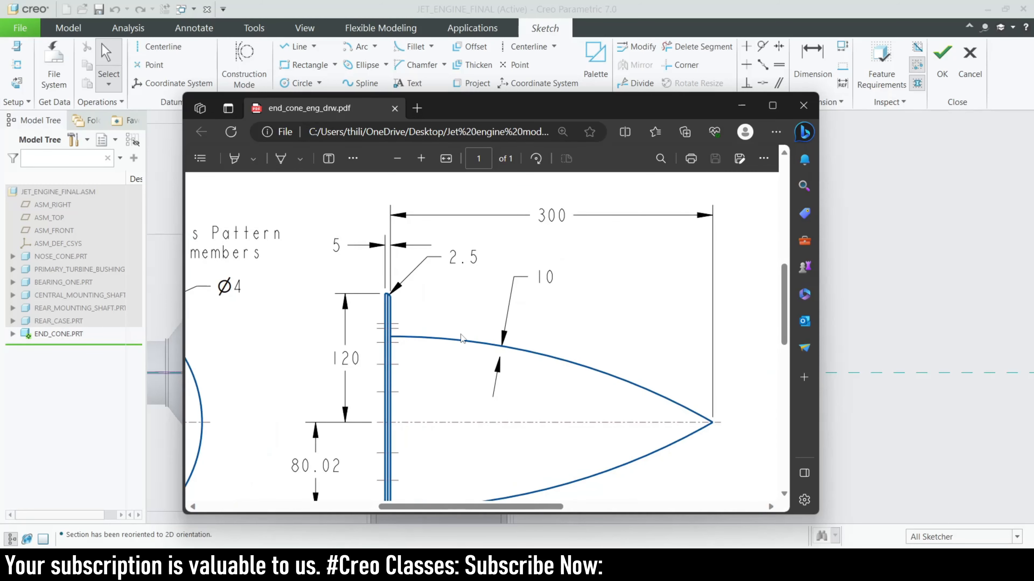